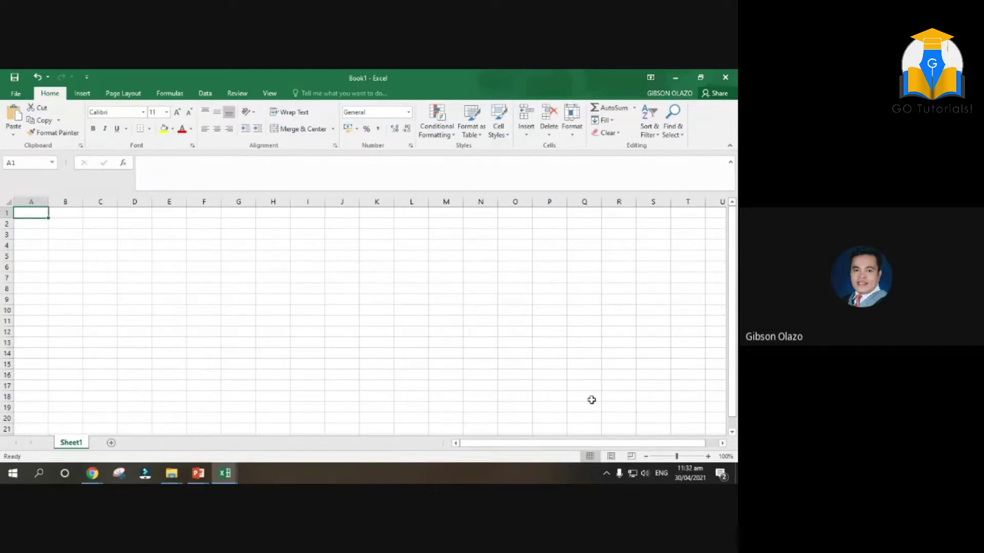
Zoom the blank worksheet in with the status-bar zoom slider's + button
left_click(707, 456)
left_click(708, 456)
Zoom in once more and enter JOSE ABAD SANTOS SENIOR HIGH SCHOOL in A1
left_click(708, 456)
left_click(707, 456)
left_click(708, 456)
left_click(708, 456)
type("S")
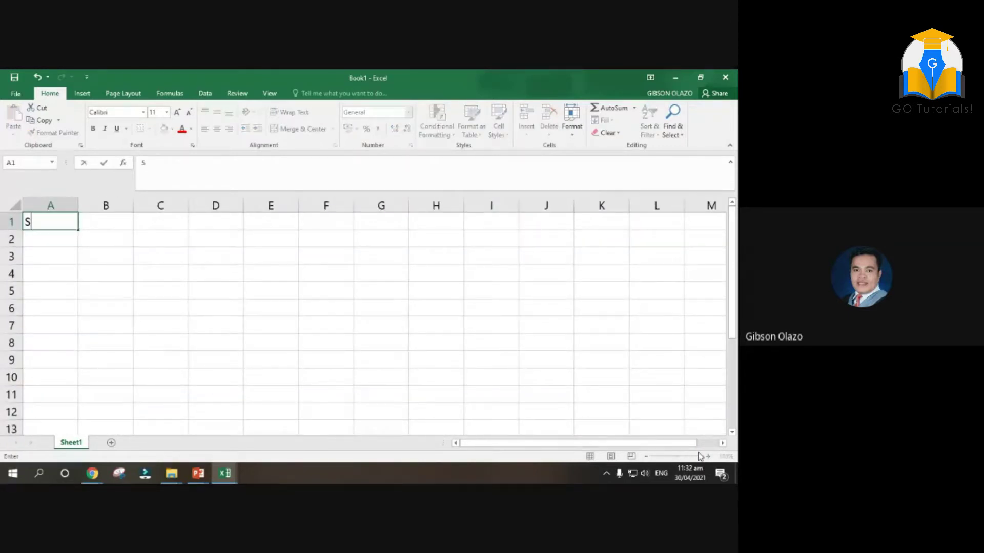
type("JOSE ABAD SANTOS")
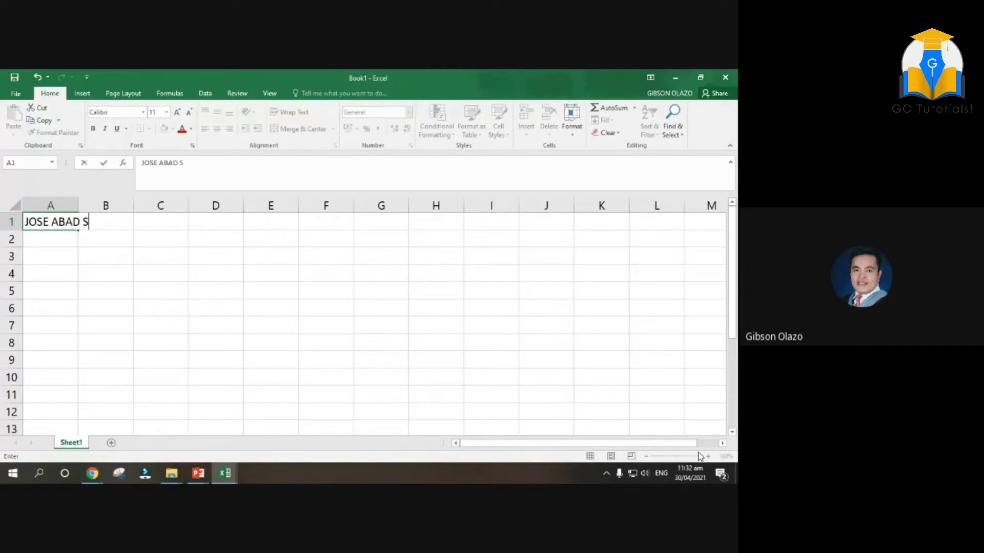
type(" SENI")
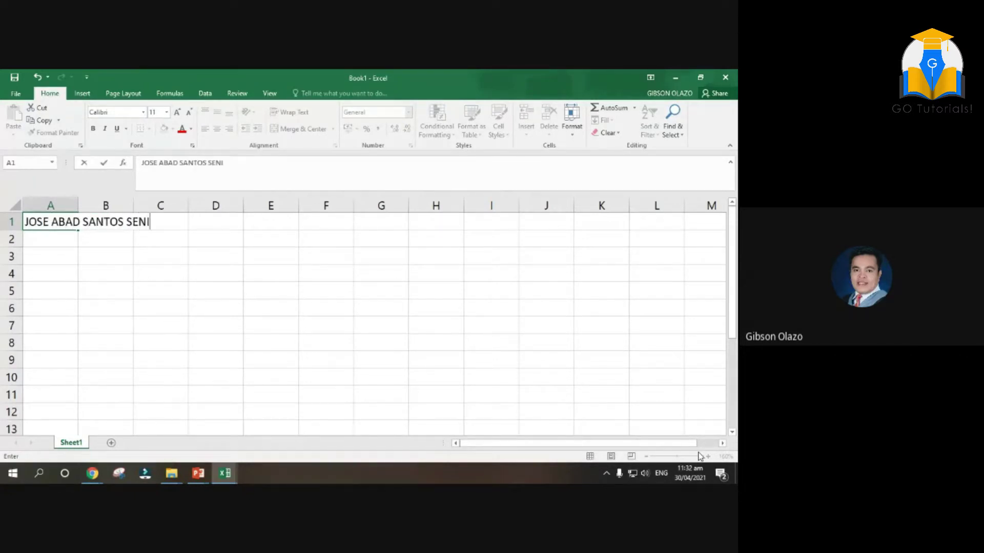
type("OR HIGH SCHOOL")
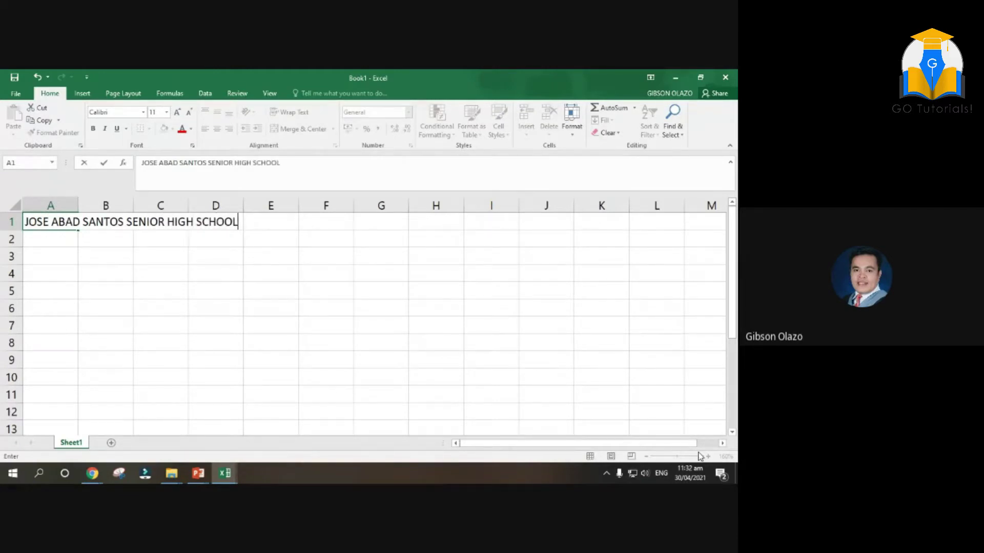
key("Return")
Enter the school's street address in A2
type("M")
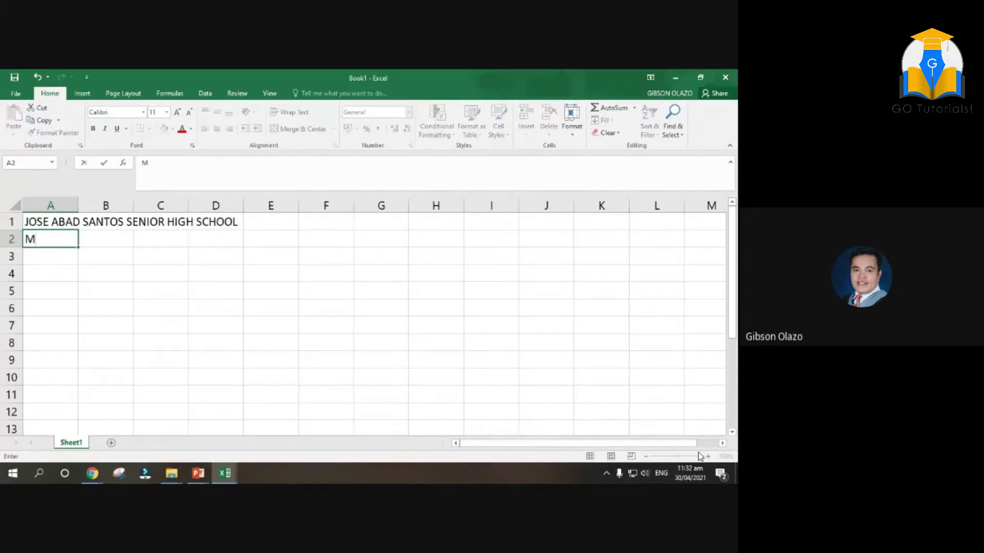
key("BackSpace")
type("Numba")
key("BackSpace")
key("BackSpace")
type("ancia St., Binondo, Mani")
key("Return")
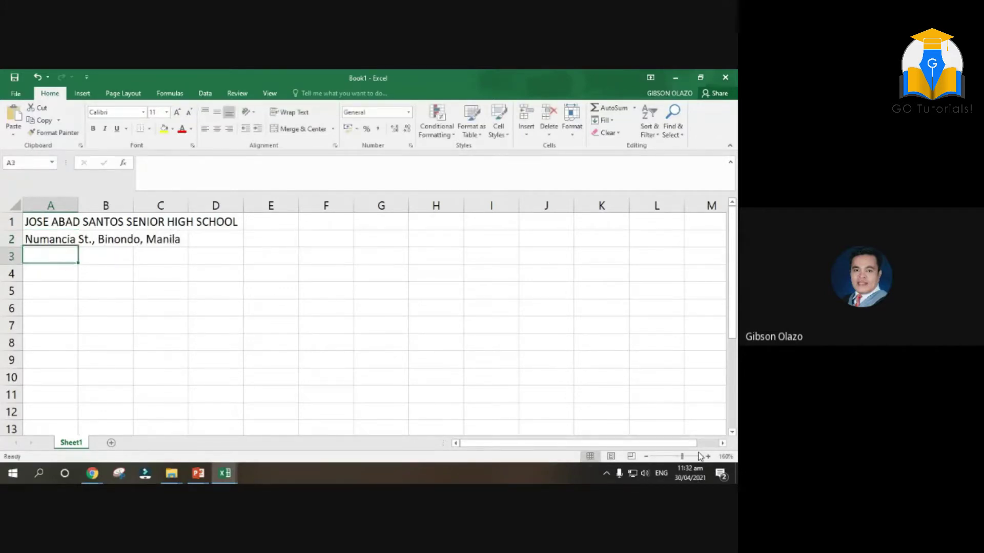
Enter the title 'Performance Report' in A4
key("Return")
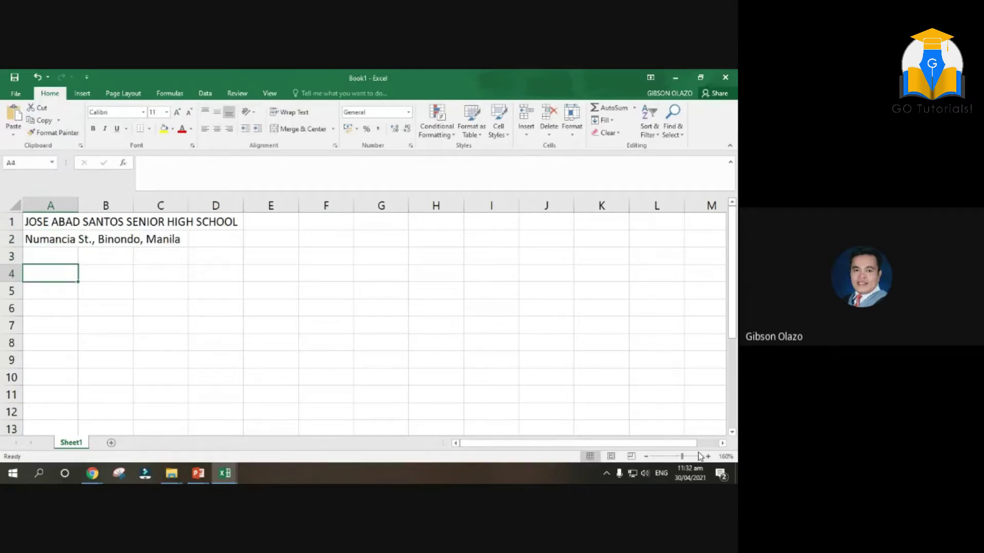
type("p")
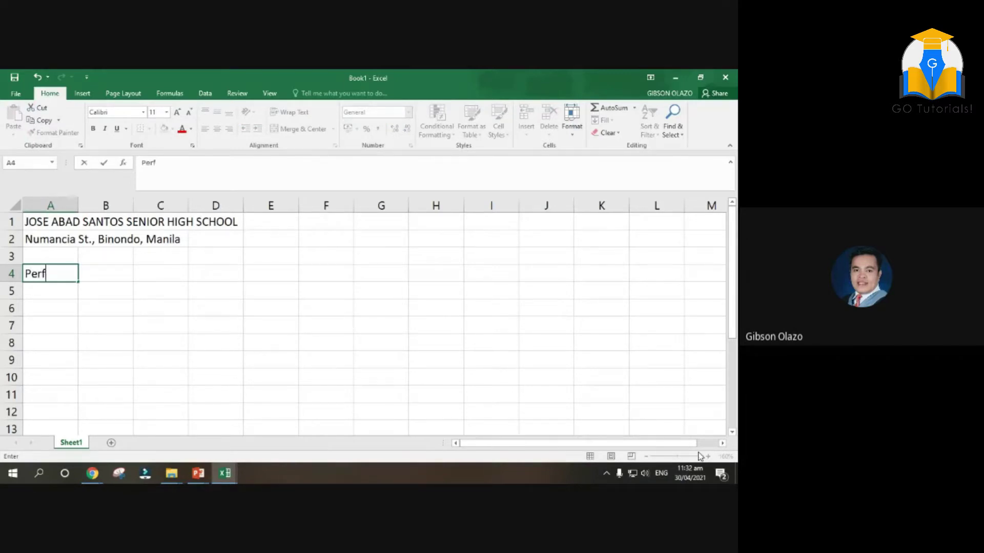
type("erformance Repost")
key("BackSpace")
key("BackSpace")
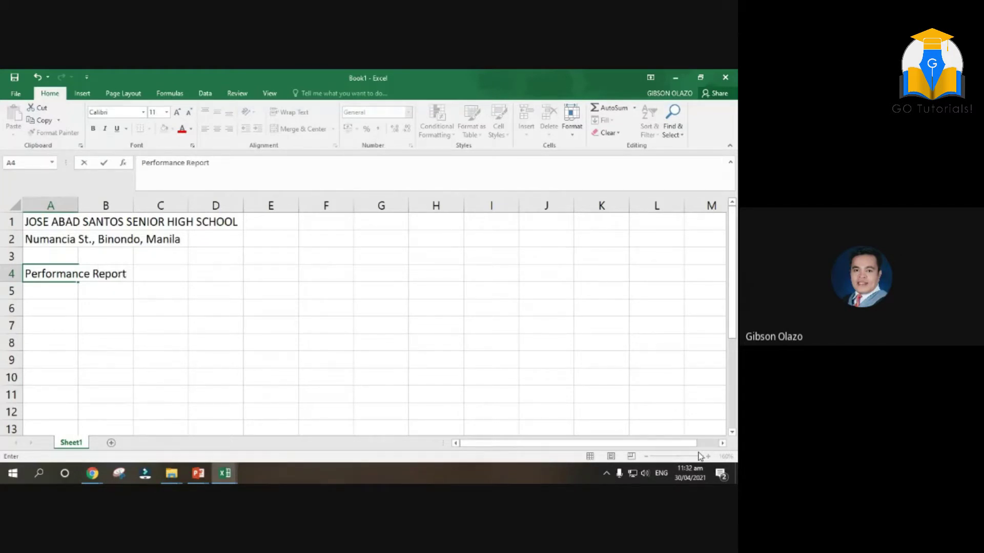
type("rt")
key("Return")
key("Return")
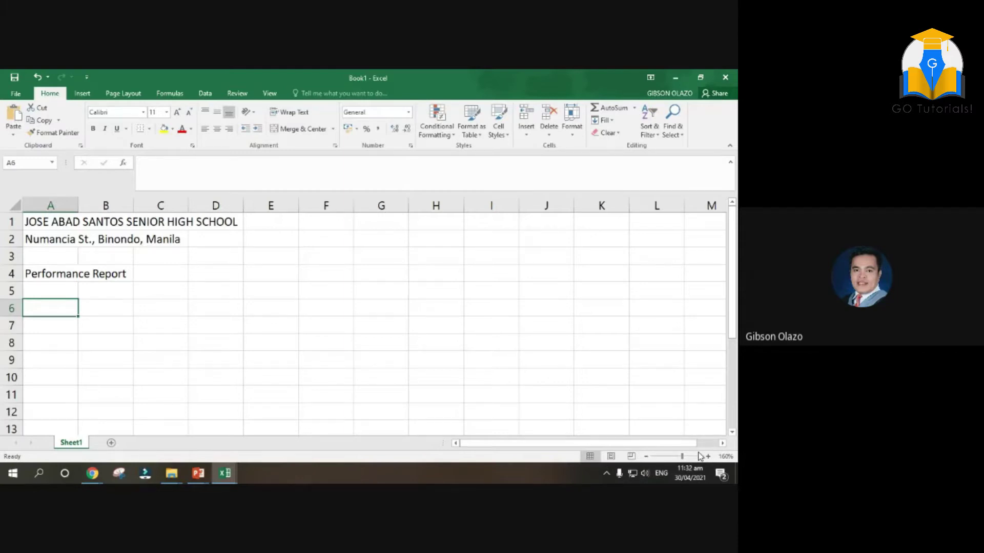
Enter the heading 'Student Number' in A6 and widen column A to fit it
type("St")
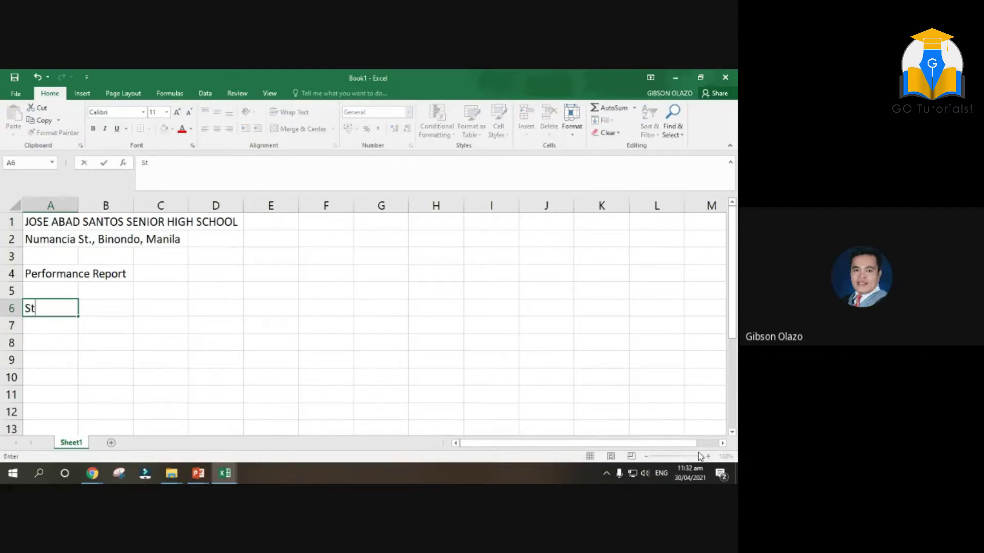
type("udent Nu")
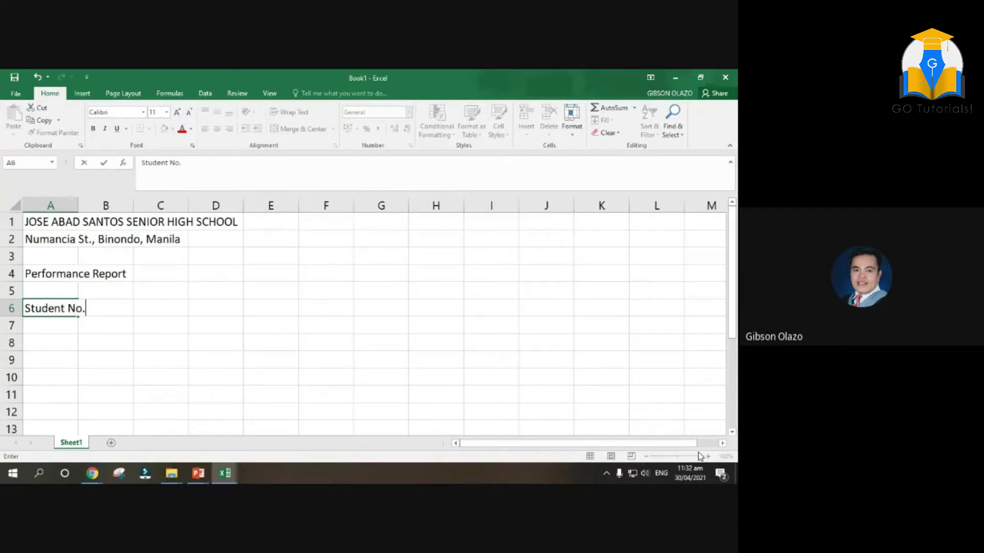
key("Tab")
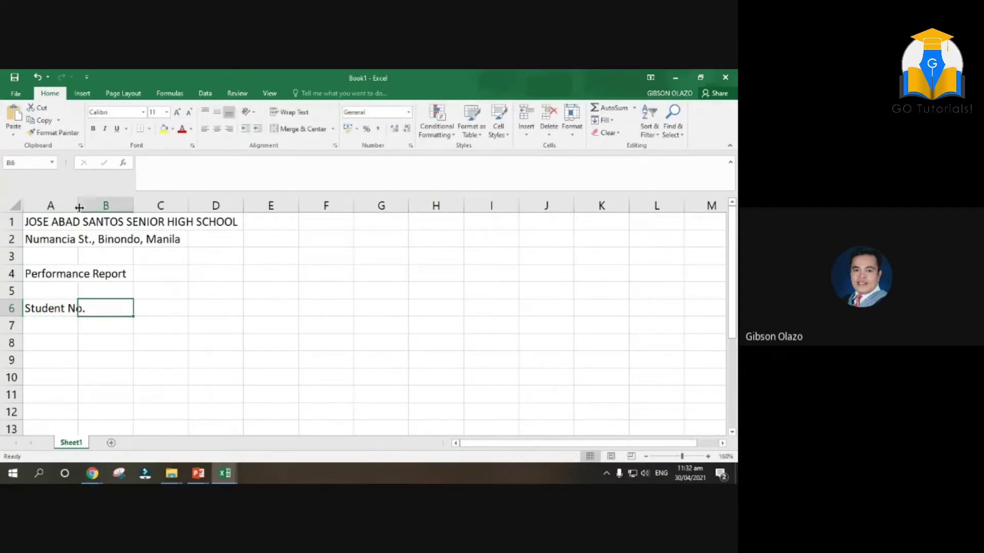
left_click_drag(78, 205, 90, 205)
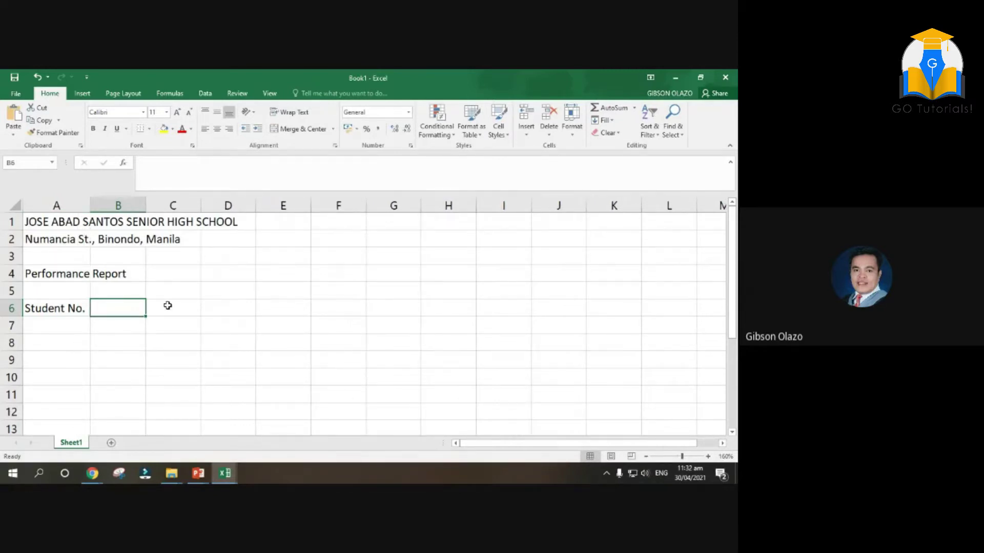
left_click(56, 305)
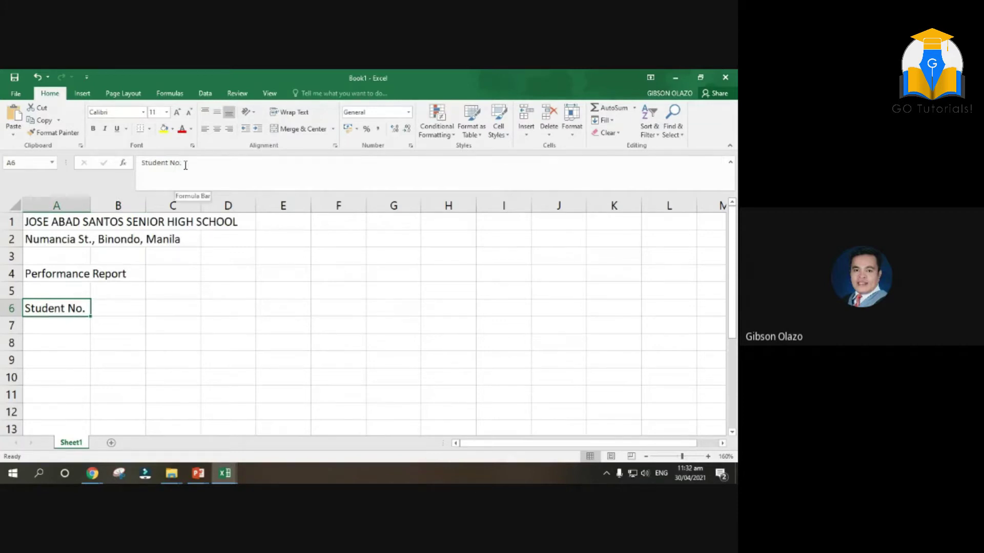
left_click_drag(181, 164, 175, 164)
type("umber")
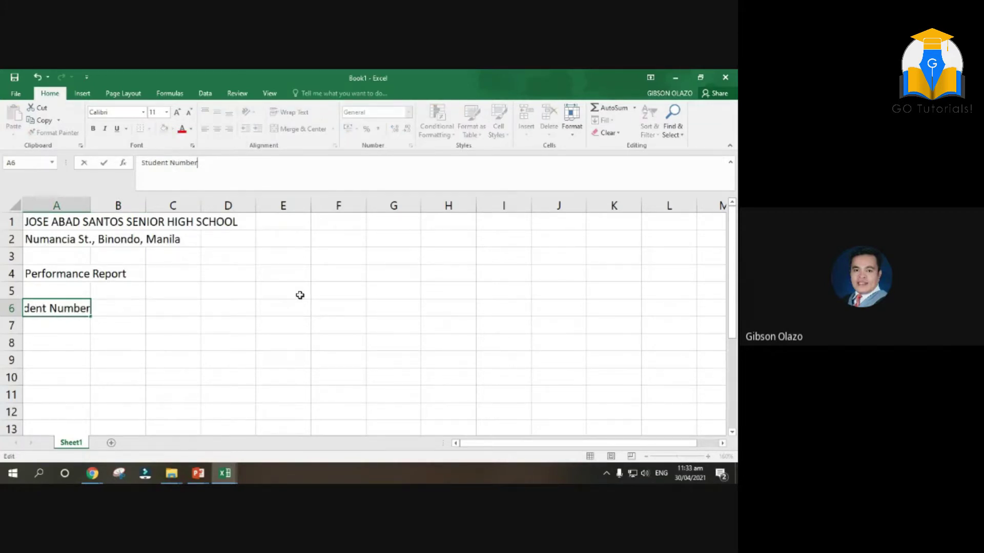
left_click(110, 225)
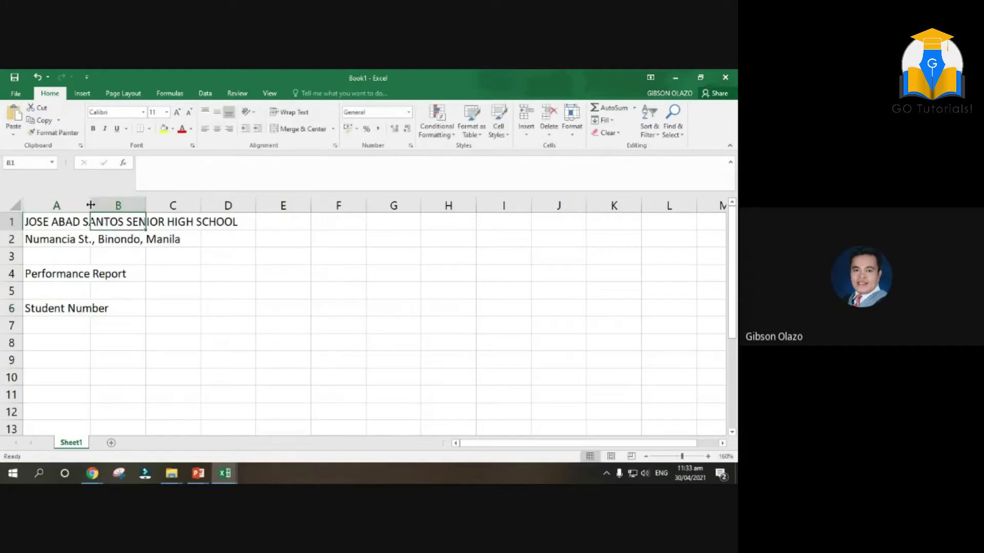
left_click_drag(91, 205, 121, 205)
Enter 'Student Name' in B6, widen column B, and begin 'Course' in C6
left_click(153, 308)
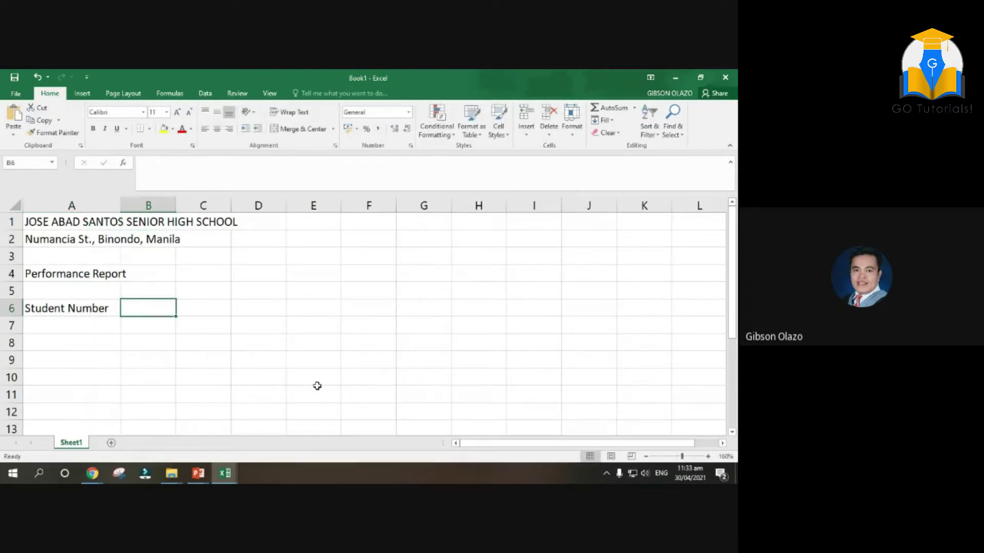
type("Student Name")
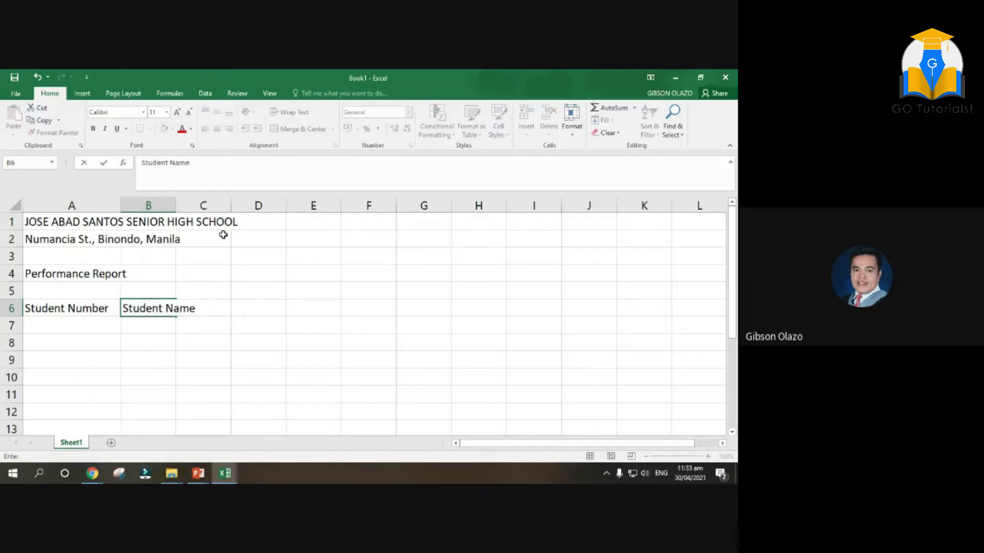
left_click(183, 215)
left_click_drag(178, 204, 206, 205)
left_click(233, 290)
left_click(233, 307)
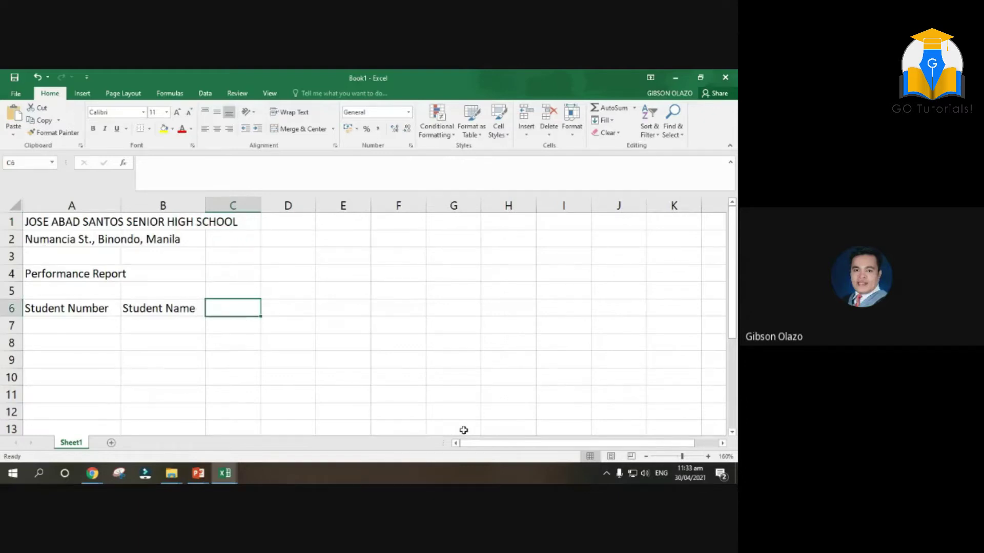
type("Course")
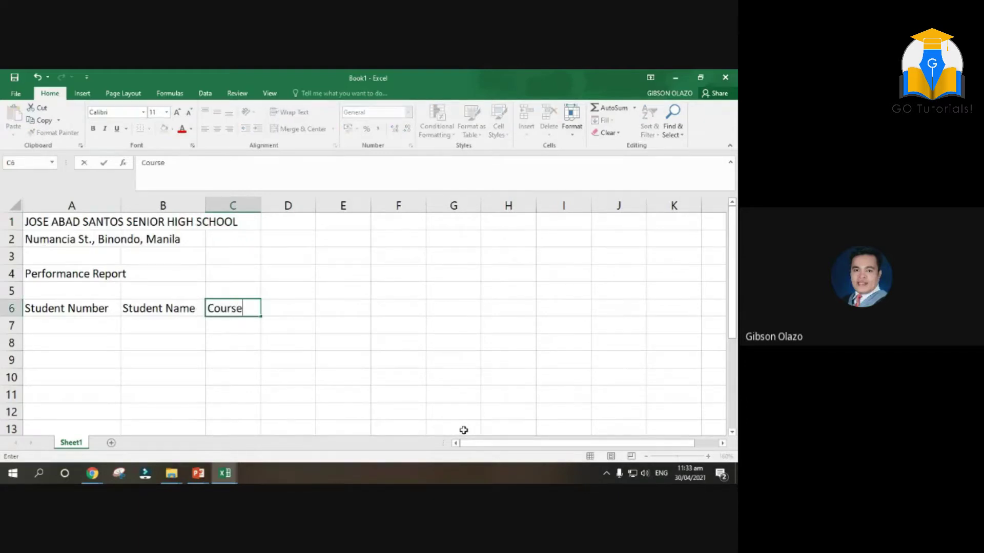
Finish 'Course' and add headings Quiz One, Quiz Two, Recitation and Attendance in D6–G6
left_click(280, 266)
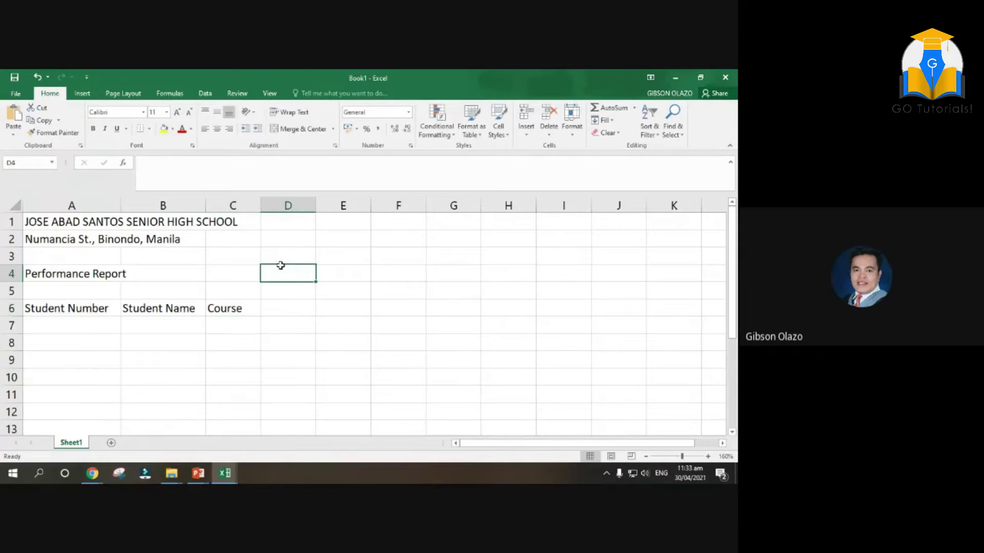
left_click(305, 313)
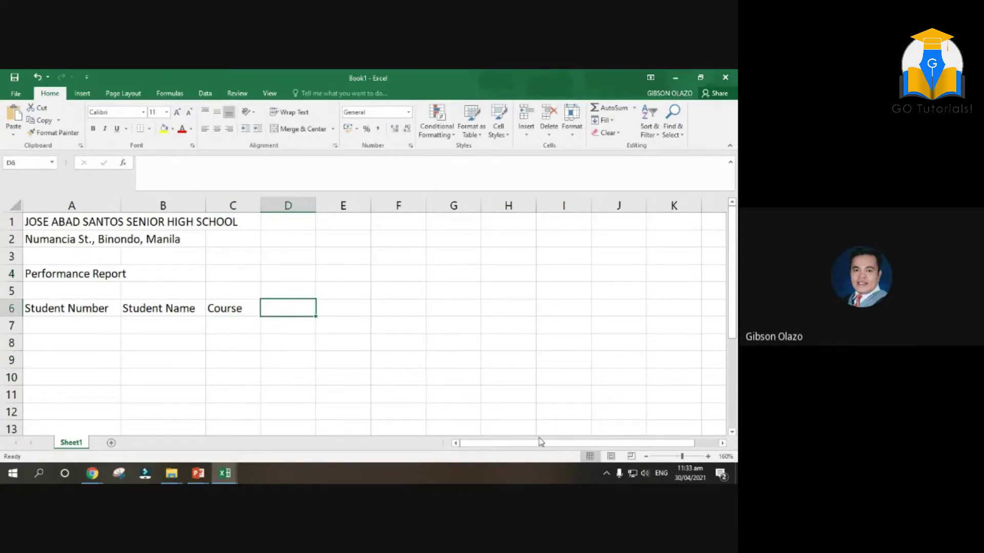
type("Quiz")
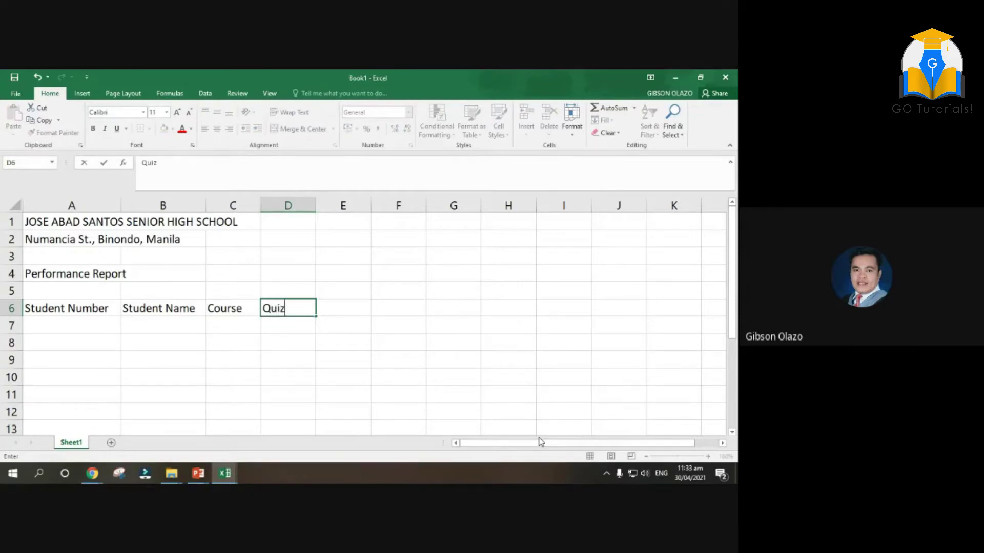
type(" One")
left_click(336, 306)
type("Qu")
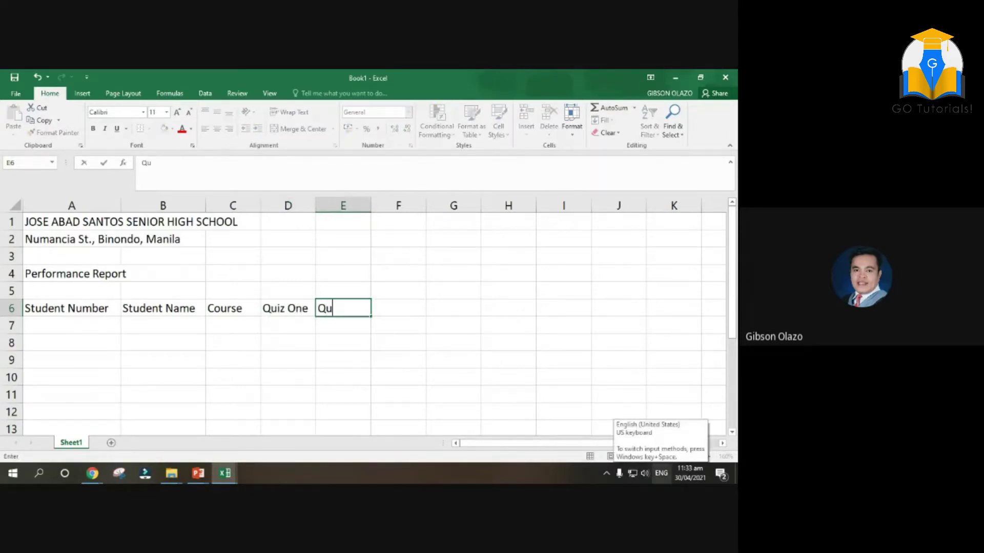
type("iz Two")
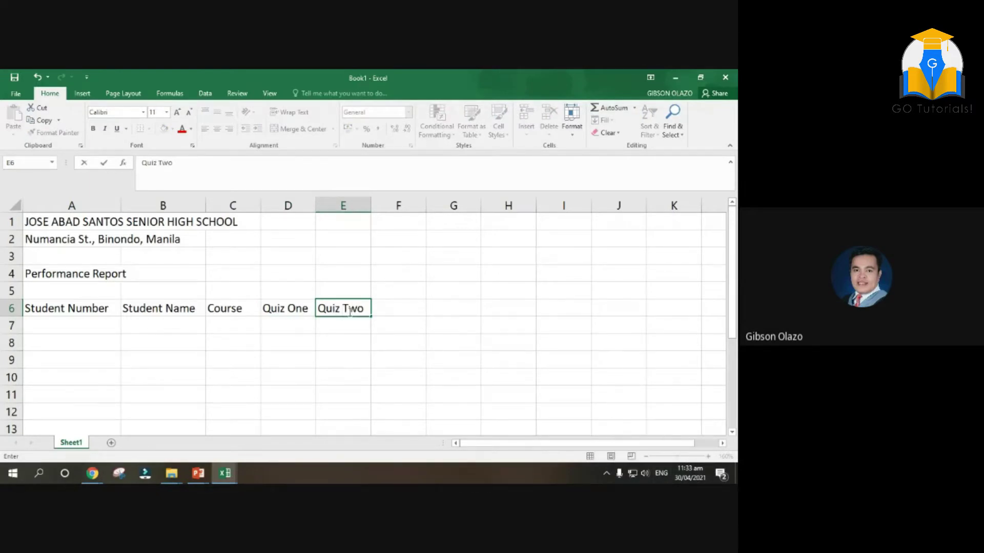
left_click(408, 311)
type("Recitation")
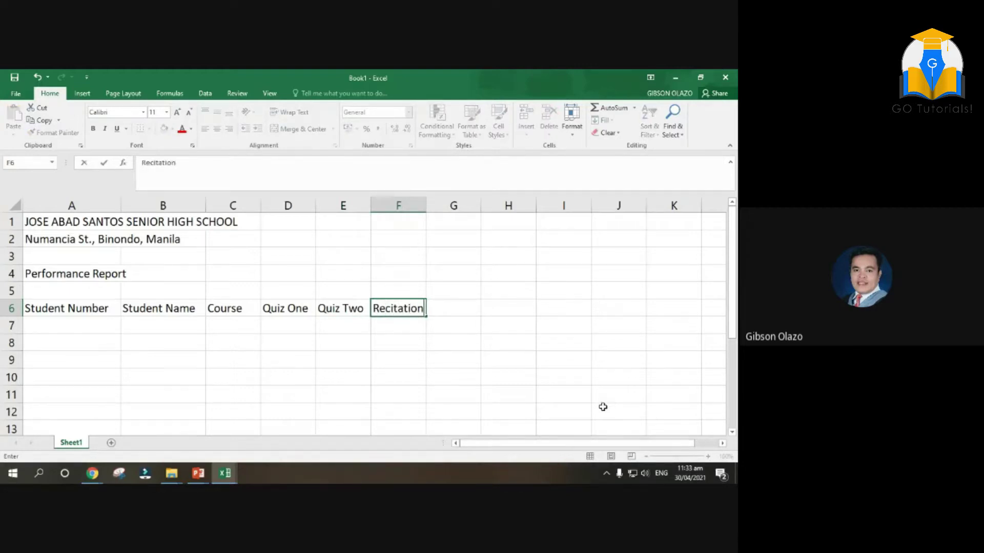
left_click(454, 312)
type("Attendance")
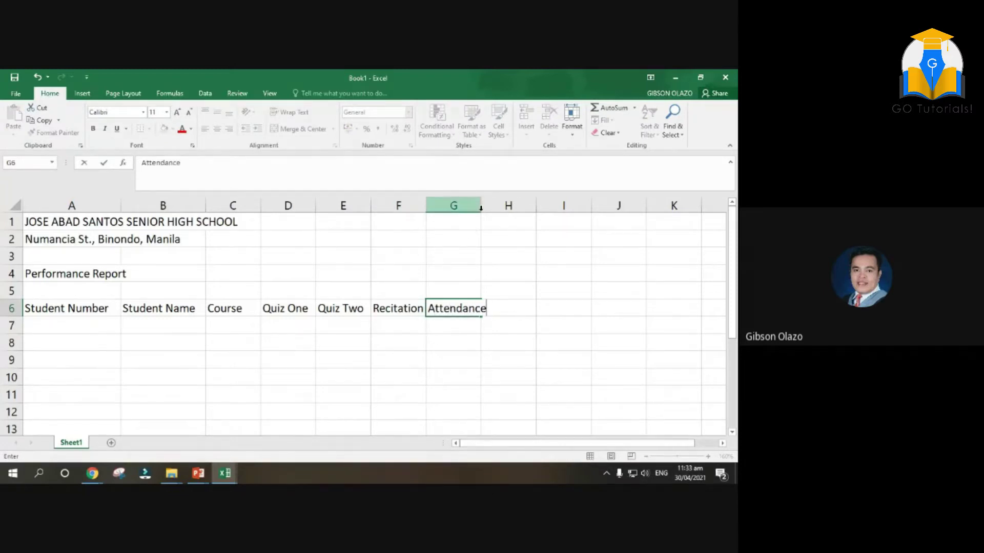
Widen column G, enter 'Class Performance' in H6 and widen column H to fit
left_click(487, 228)
left_click_drag(481, 205, 492, 204)
left_click(522, 309)
type("Cla")
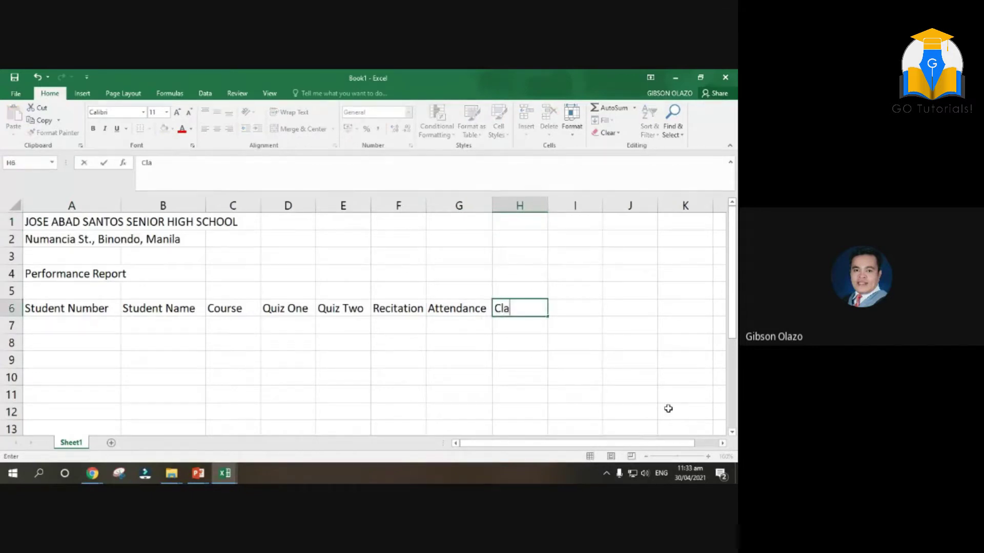
type("ss perf")
key("BackSpace")
key("BackSpace")
type("Perform")
key("BackSpace")
key("BackSpace")
key("BackSpace")
type("ormance")
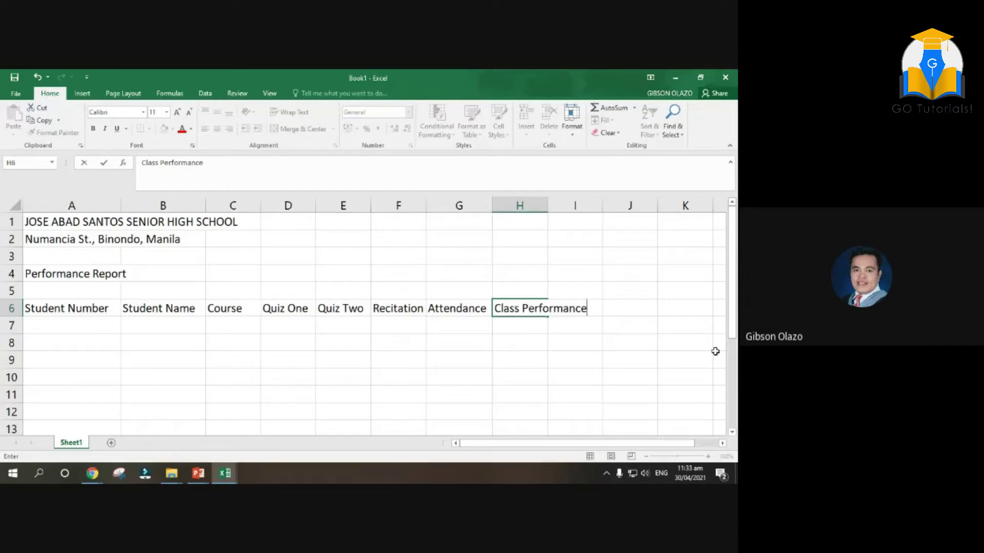
left_click(624, 382)
left_click_drag(549, 206, 592, 226)
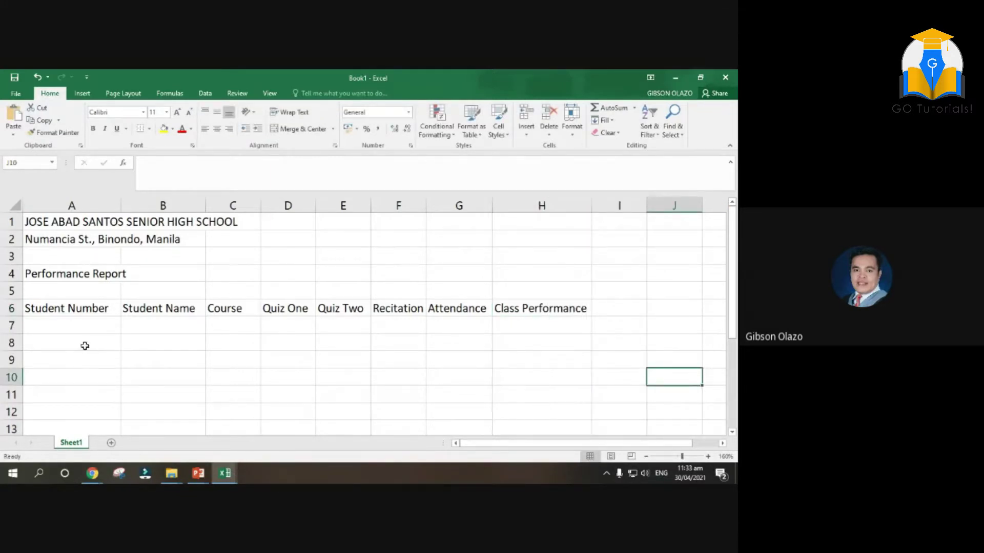
left_click_drag(79, 309, 83, 326)
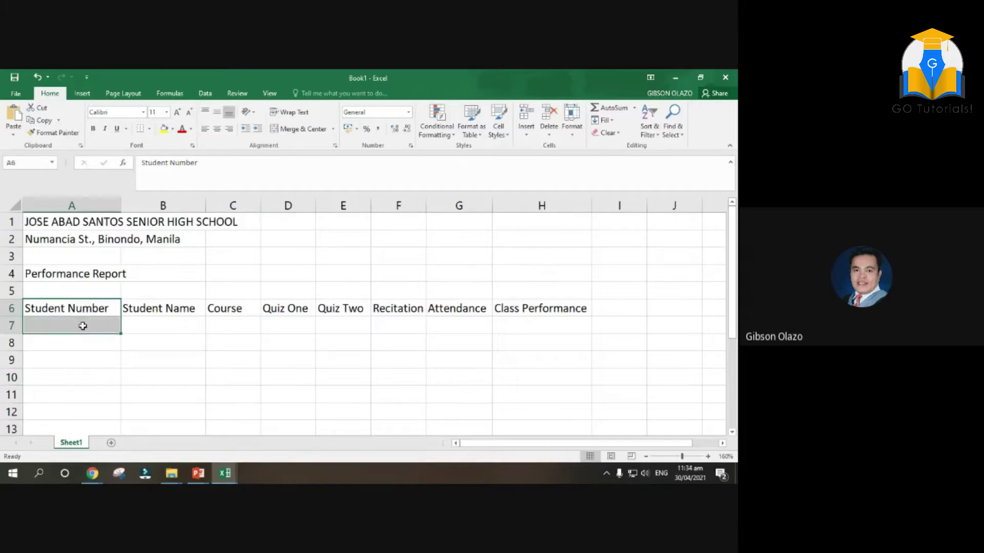
Format A6:A7 with centre/centre alignment, wrap text and merged cells
right_click(96, 327)
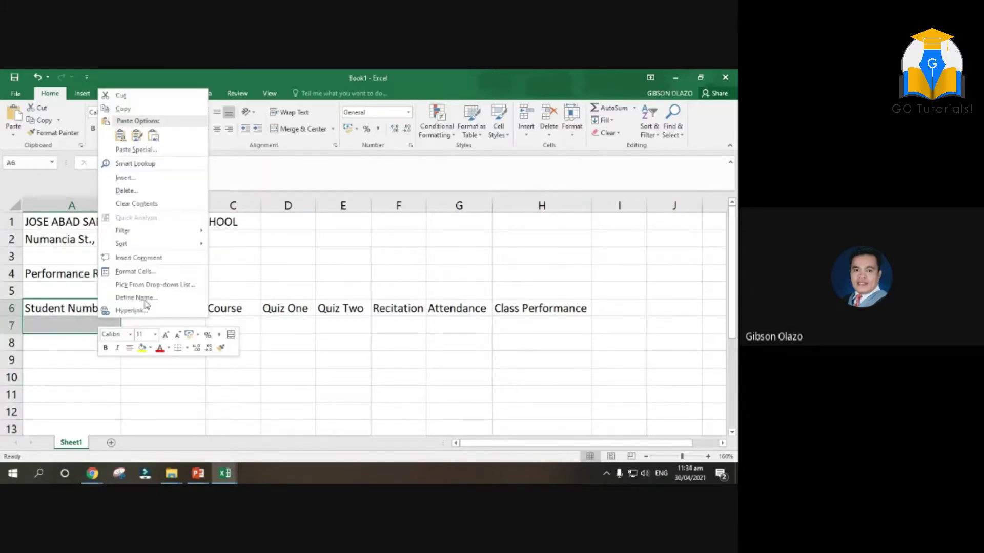
left_click(139, 272)
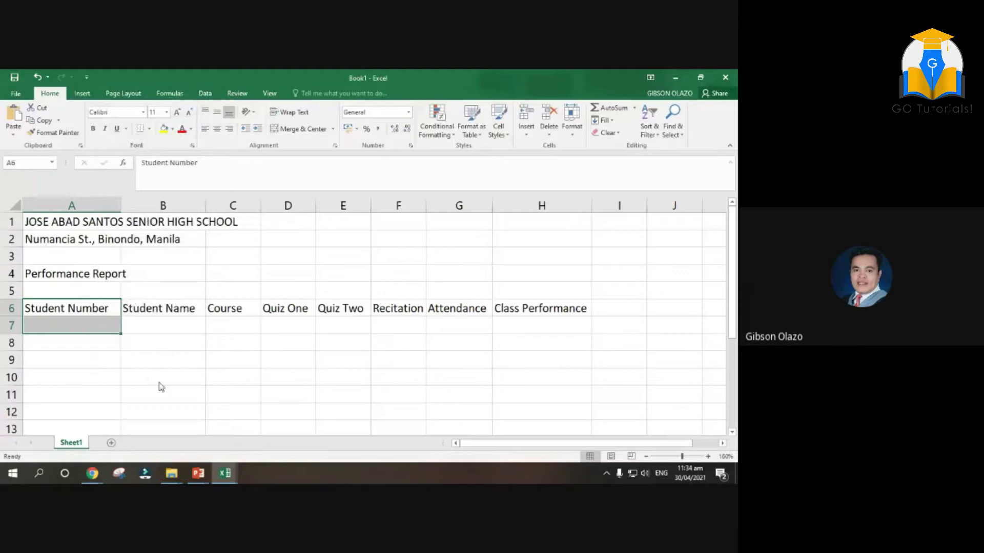
left_click(55, 169)
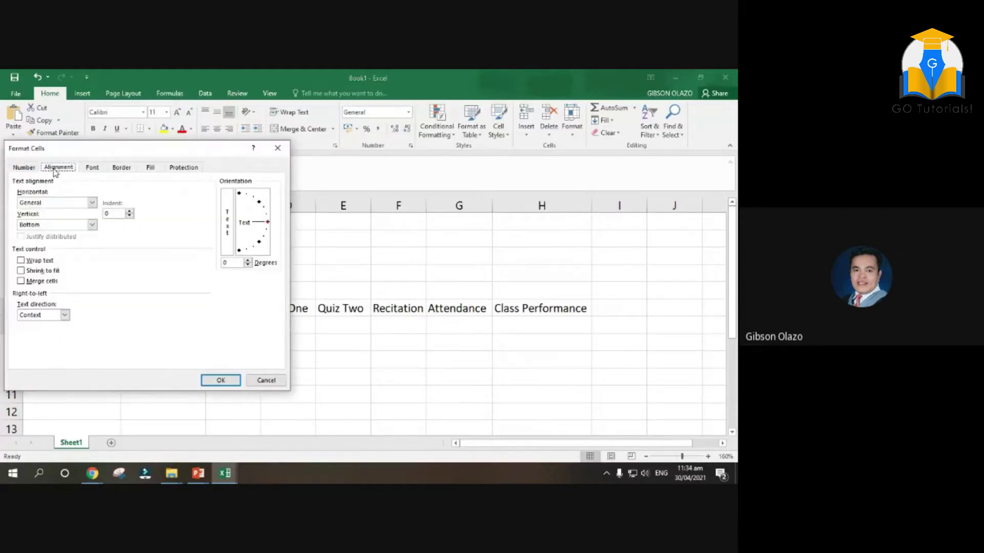
left_click(92, 203)
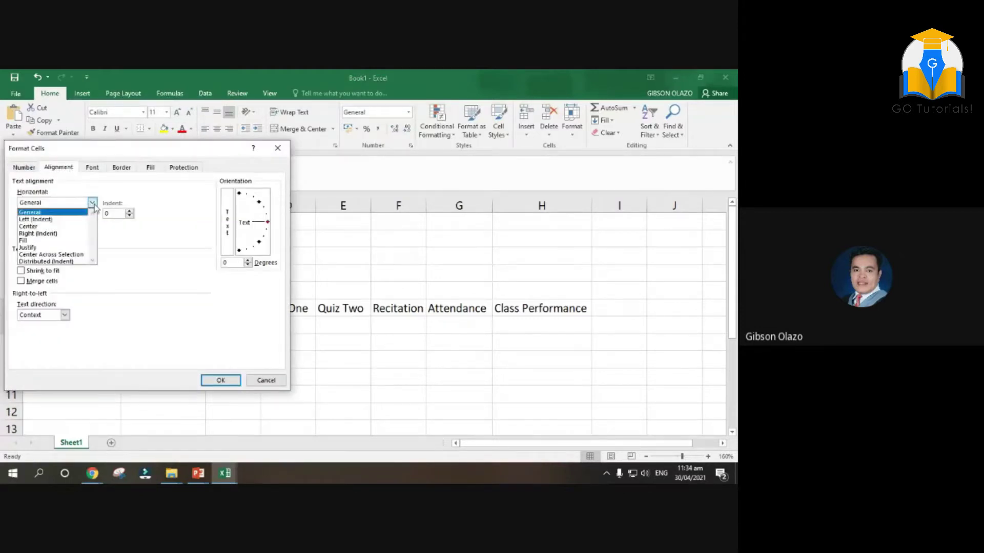
left_click(46, 225)
left_click(92, 225)
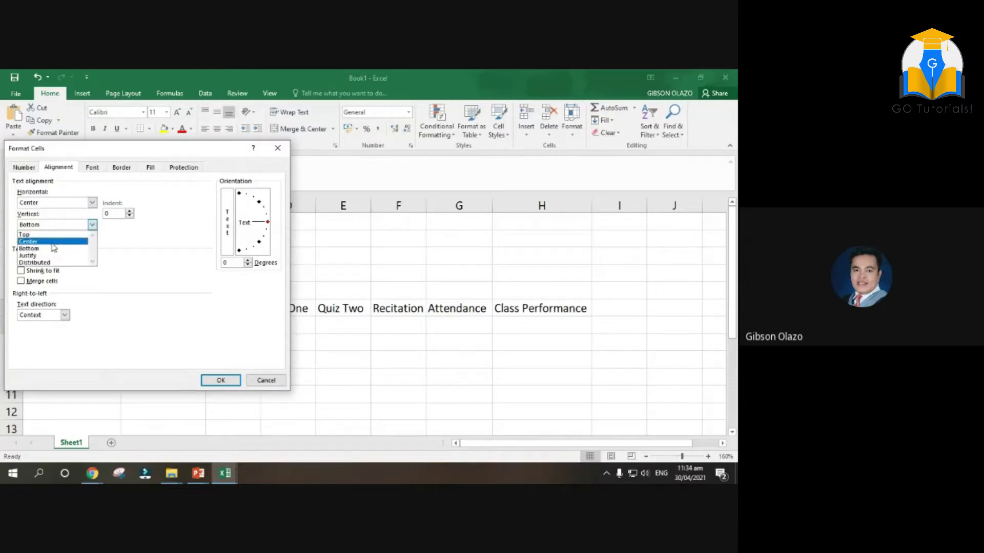
left_click(51, 244)
left_click(20, 260)
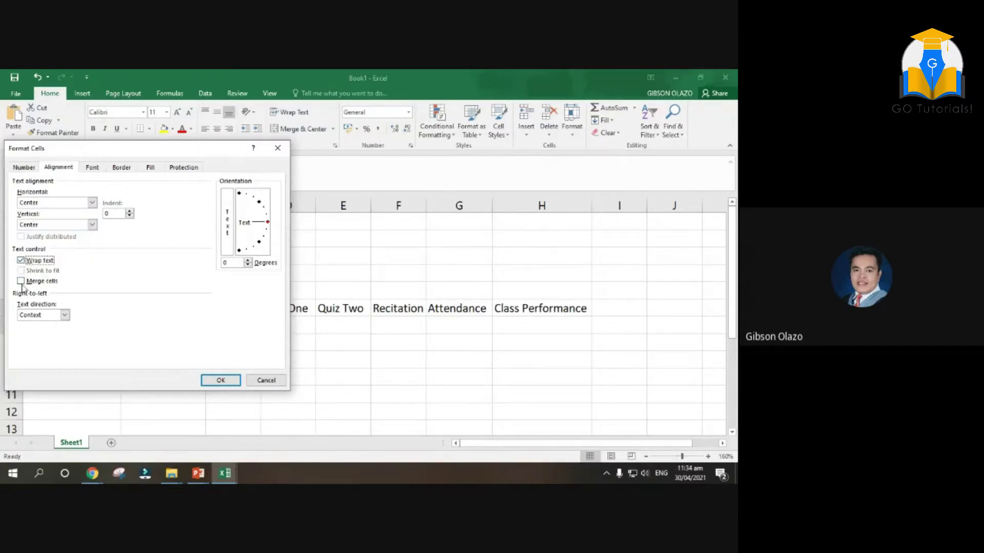
left_click(21, 281)
left_click(229, 381)
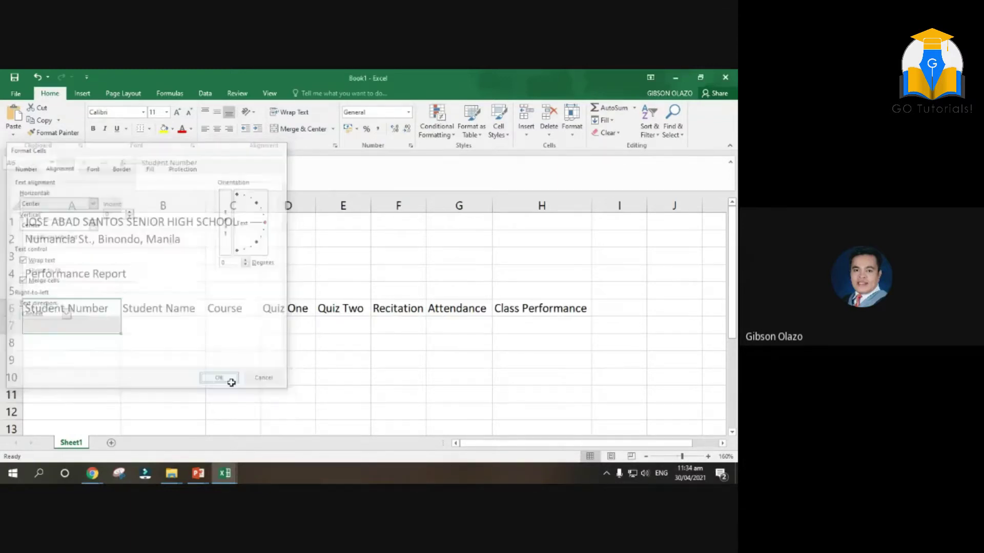
Narrow column A and Format Paint the heading style onto B6 through H6
left_click_drag(121, 205, 103, 205)
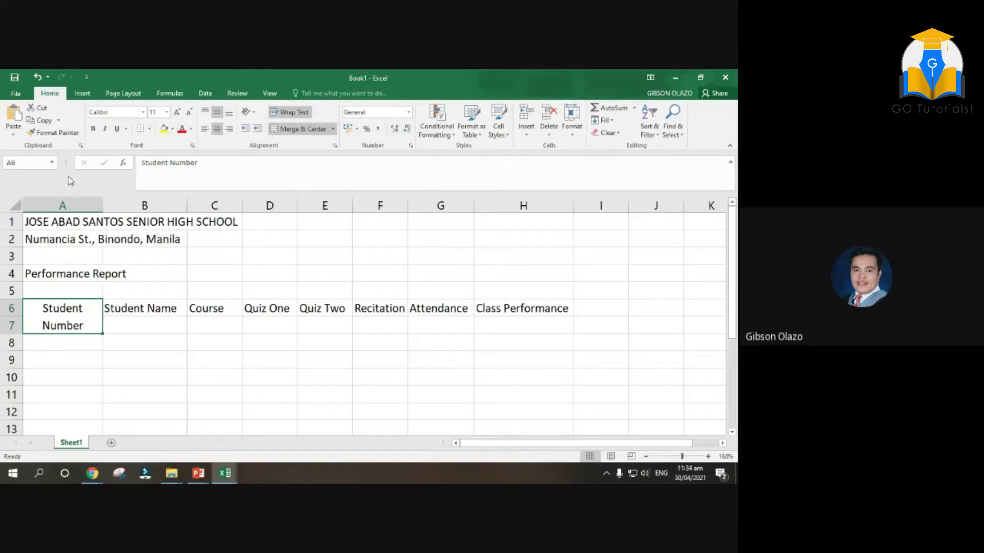
left_click(59, 134)
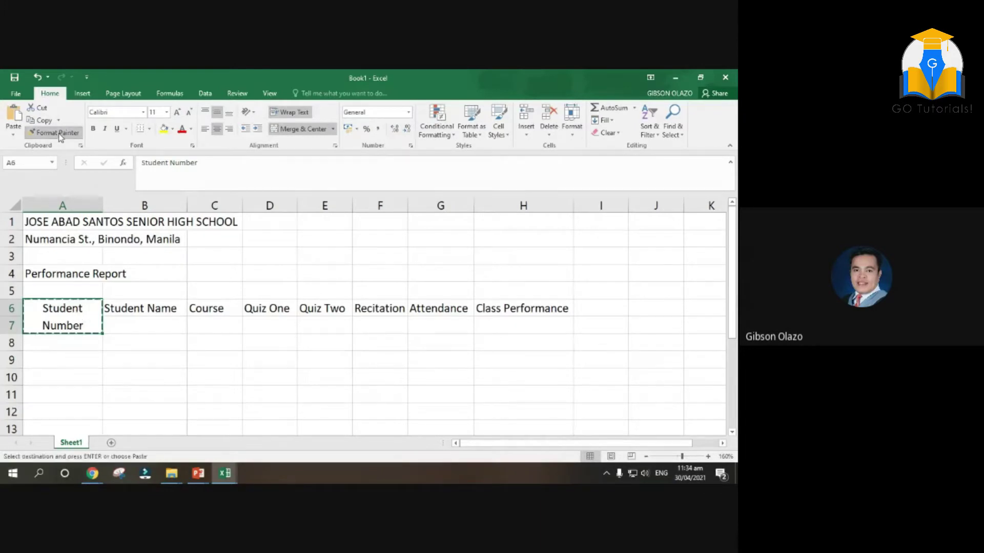
left_click(156, 308)
left_click(214, 309)
left_click(270, 309)
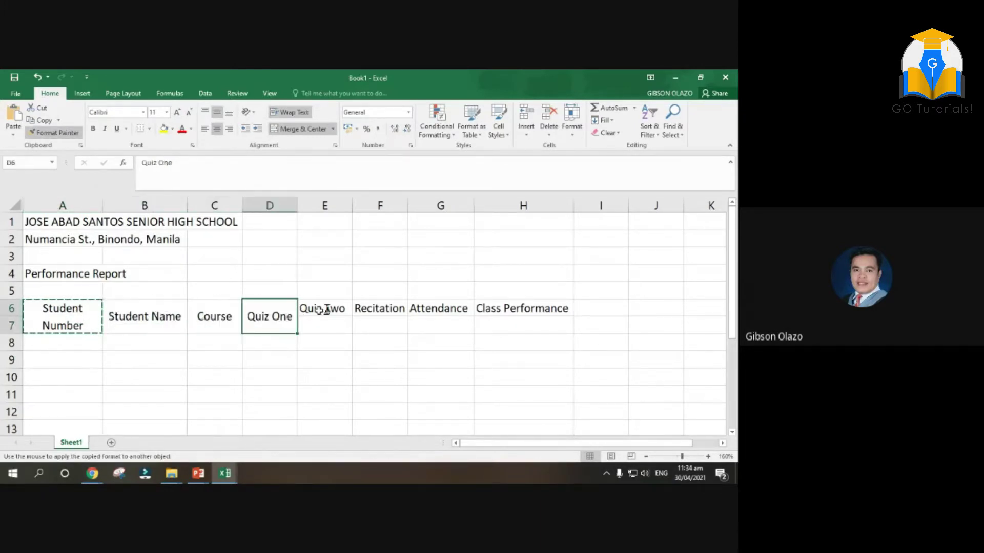
left_click(322, 309)
left_click(382, 307)
left_click(435, 307)
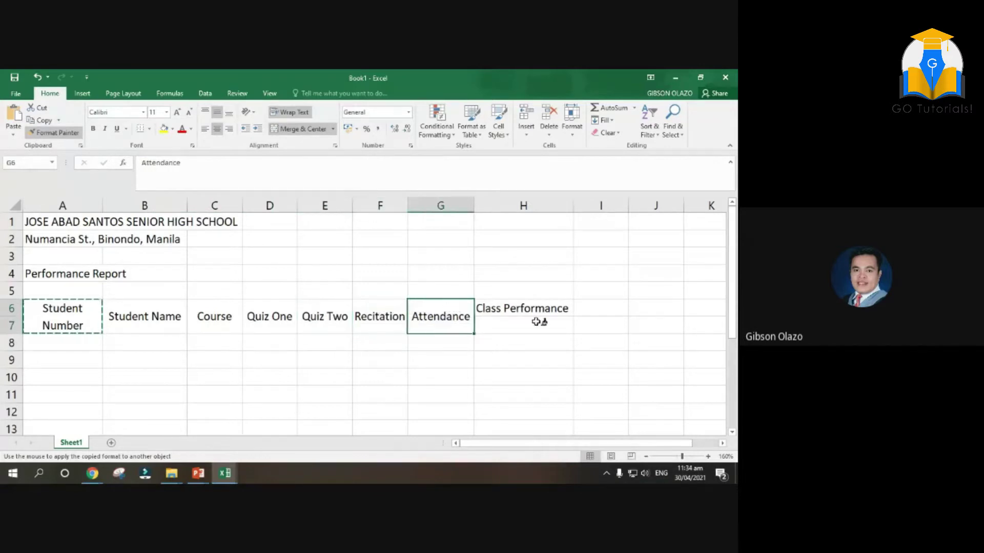
left_click(518, 308)
key("Escape")
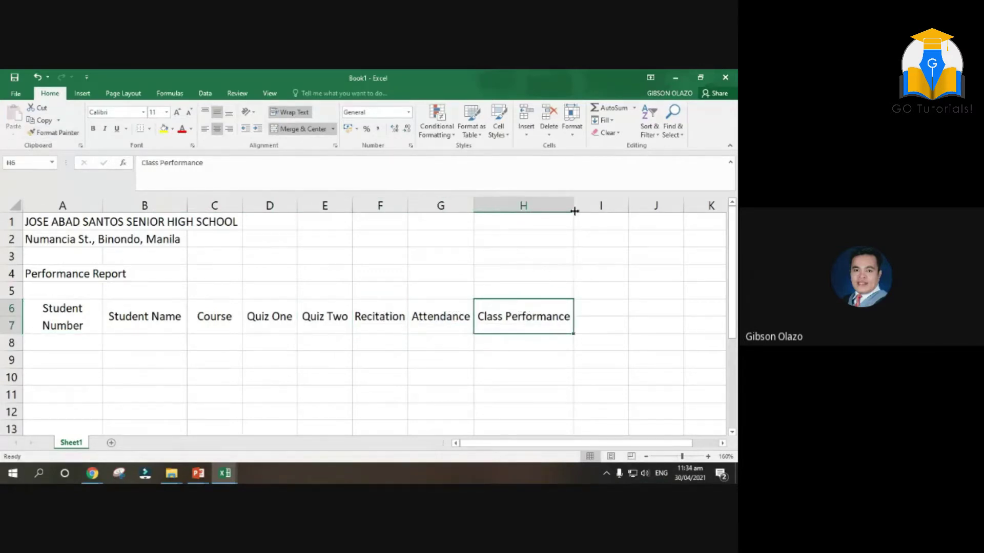
Narrow column H so Class Performance wraps and widen column B
left_click_drag(574, 201, 566, 202)
mouse_move(187, 205)
left_mouse_down()
mouse_move(217, 204)
mouse_move(205, 205)
left_mouse_up()
left_click(401, 391)
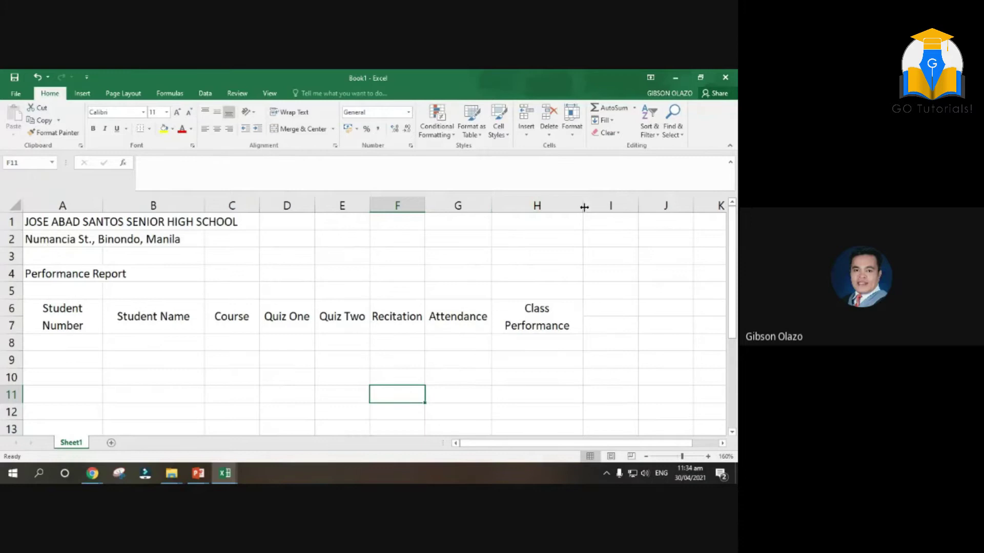
left_click_drag(583, 207, 566, 207)
Enter the first two sequential student numbers in A8 and A9
left_click(76, 346)
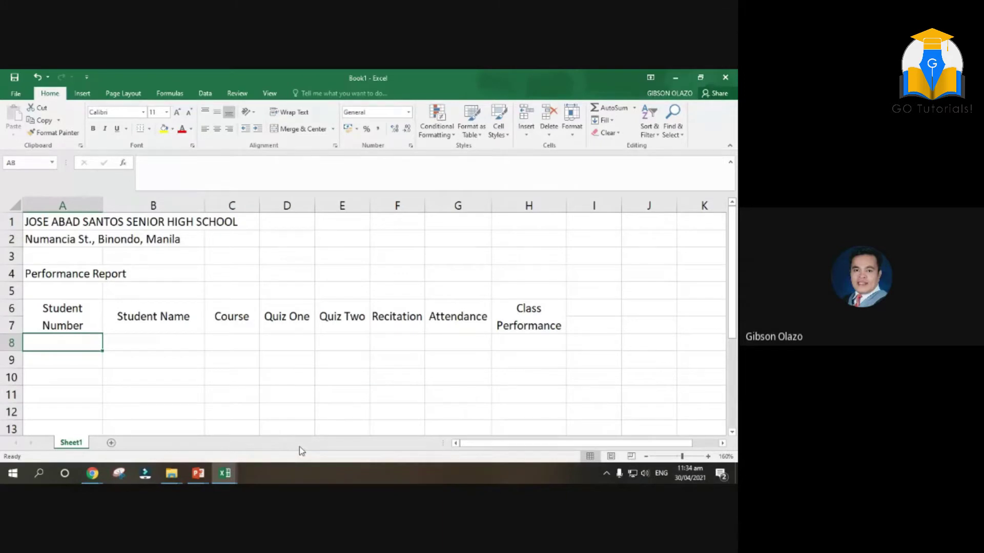
type("2020")
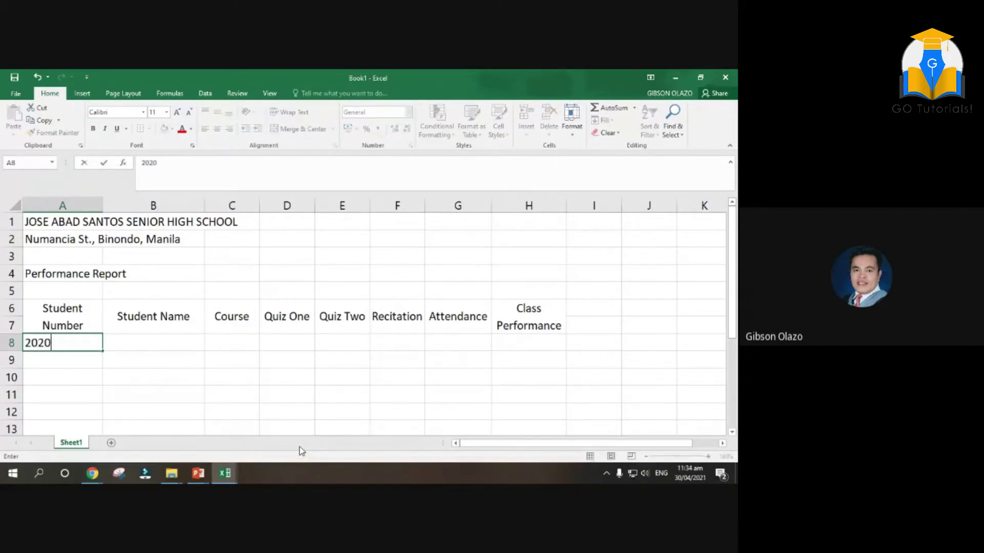
type("-")
type("123")
key("BackSpace")
key("BackSpace")
key("BackSpace")
type("00001")
left_click(79, 367)
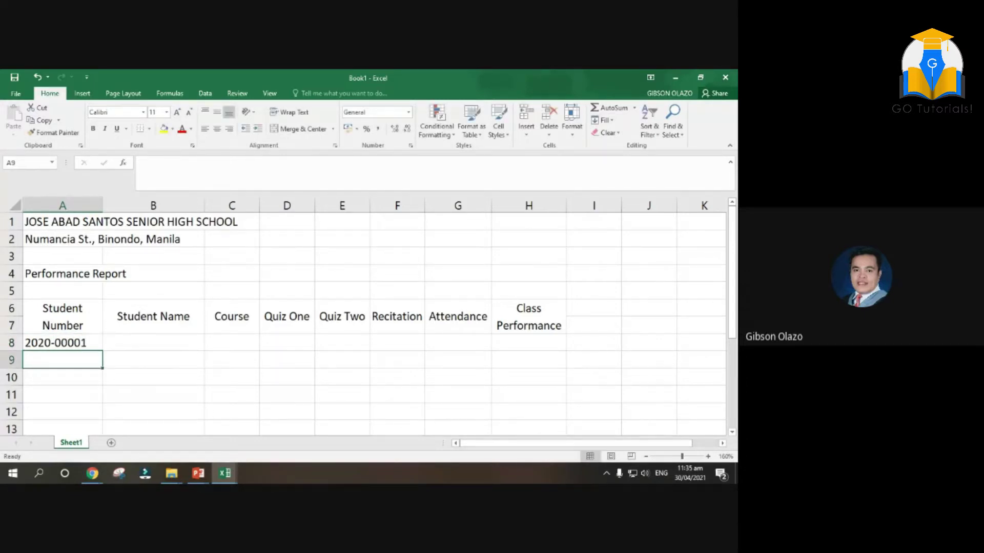
type("2020-")
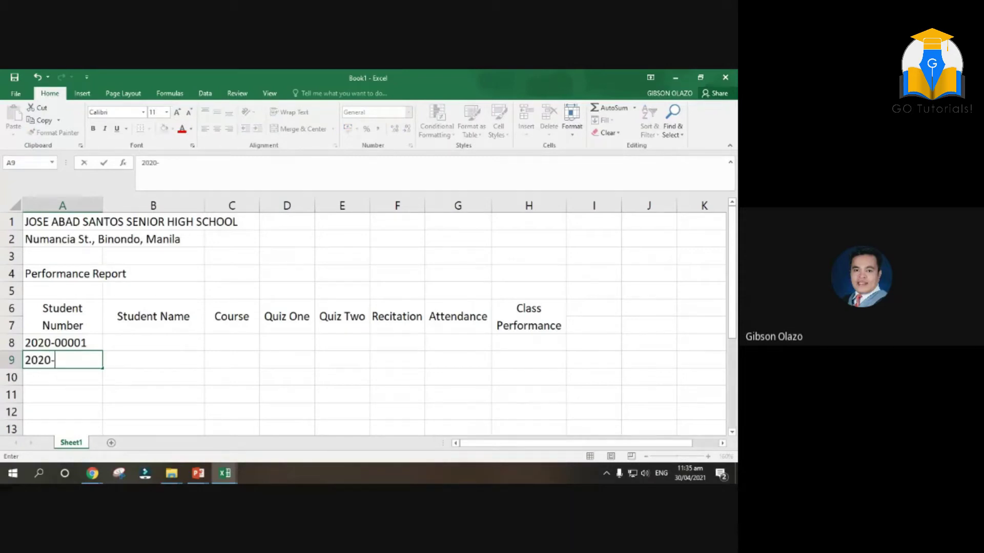
type("00002")
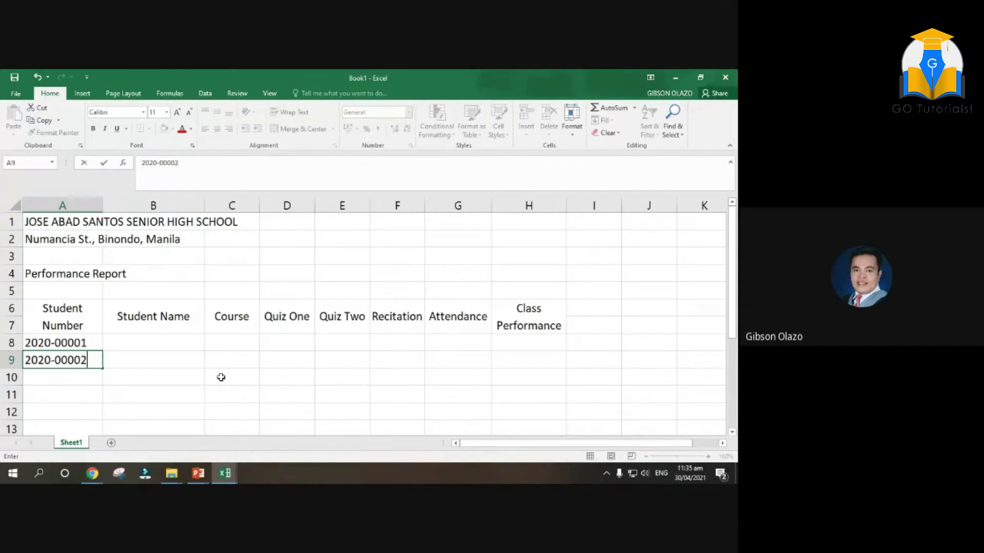
scroll(98, 328, "down", 1)
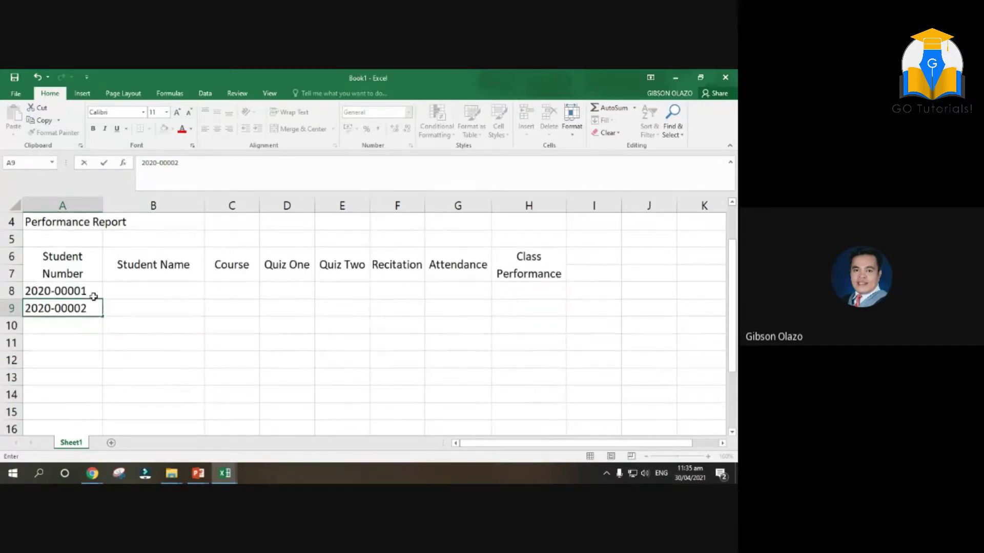
left_click(80, 292)
left_click_drag(64, 292, 73, 308)
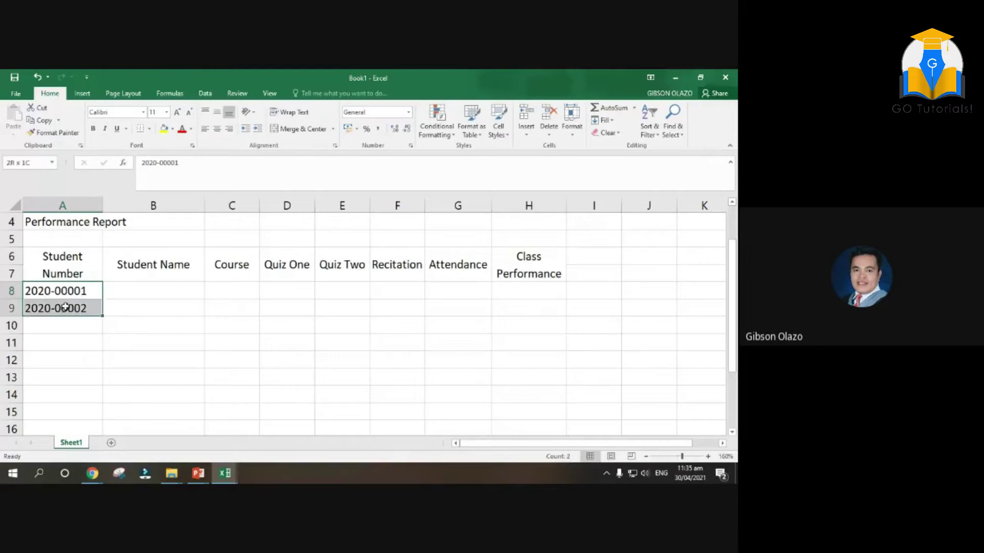
scroll(132, 316, "down", 1)
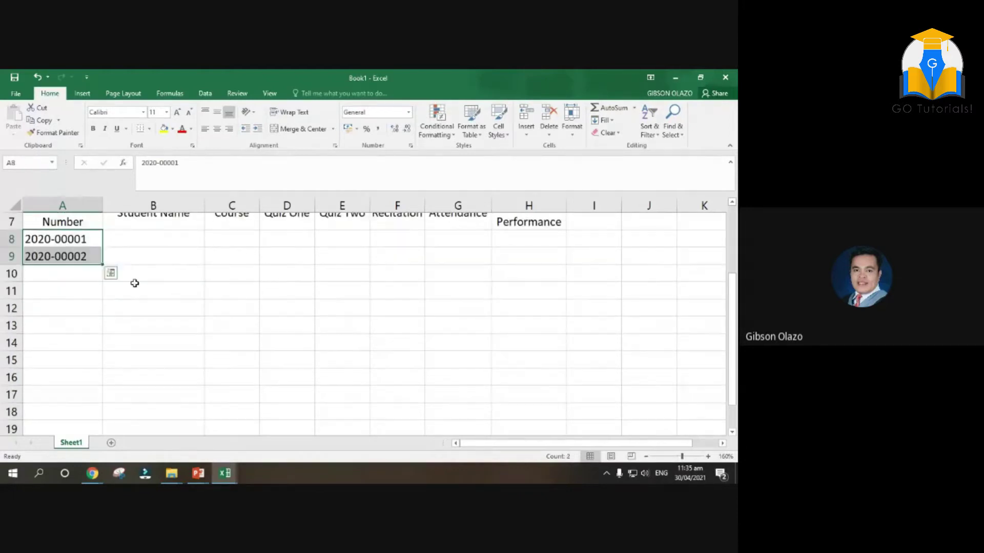
left_click_drag(102, 265, 105, 430)
scroll(151, 347, "down", 3)
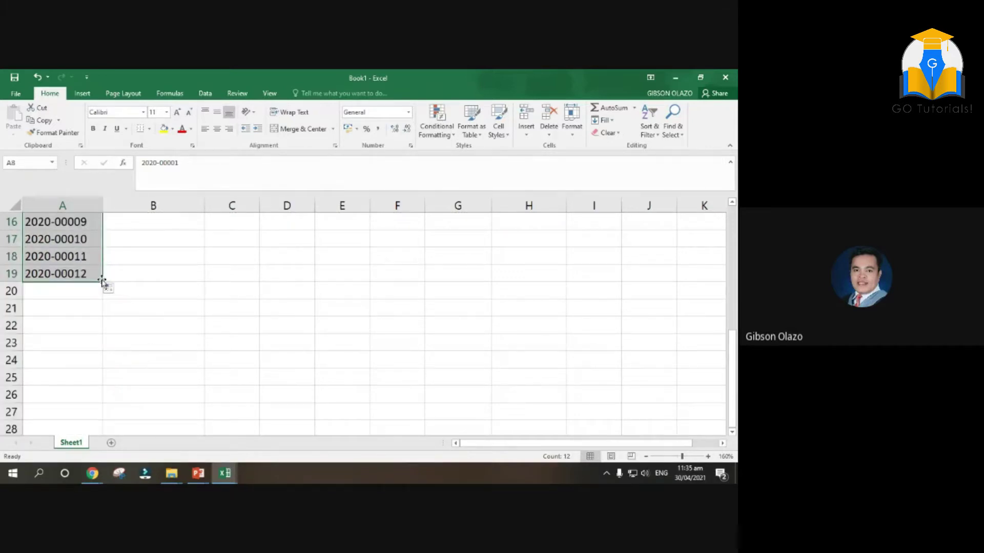
left_click_drag(102, 282, 100, 333)
scroll(352, 336, "up", 3)
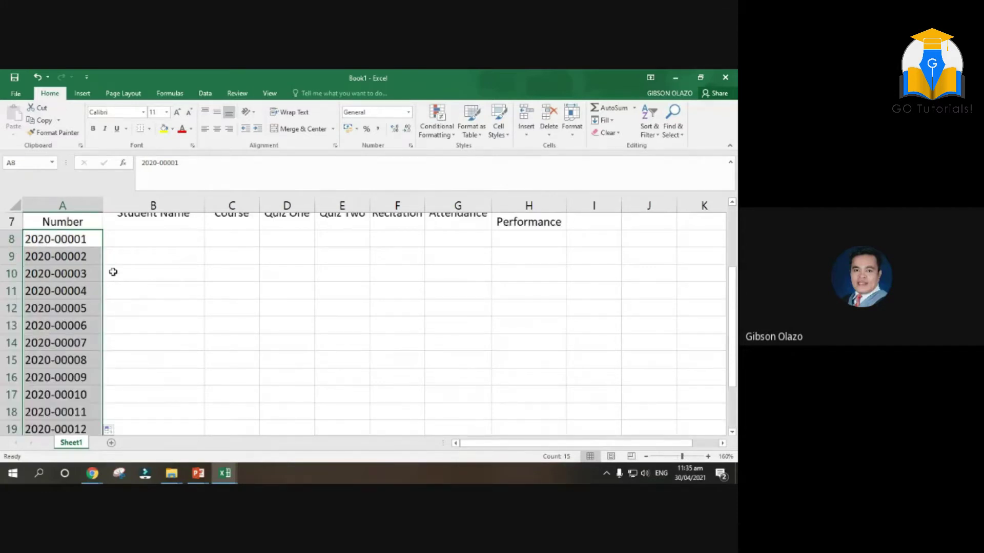
left_click(153, 234)
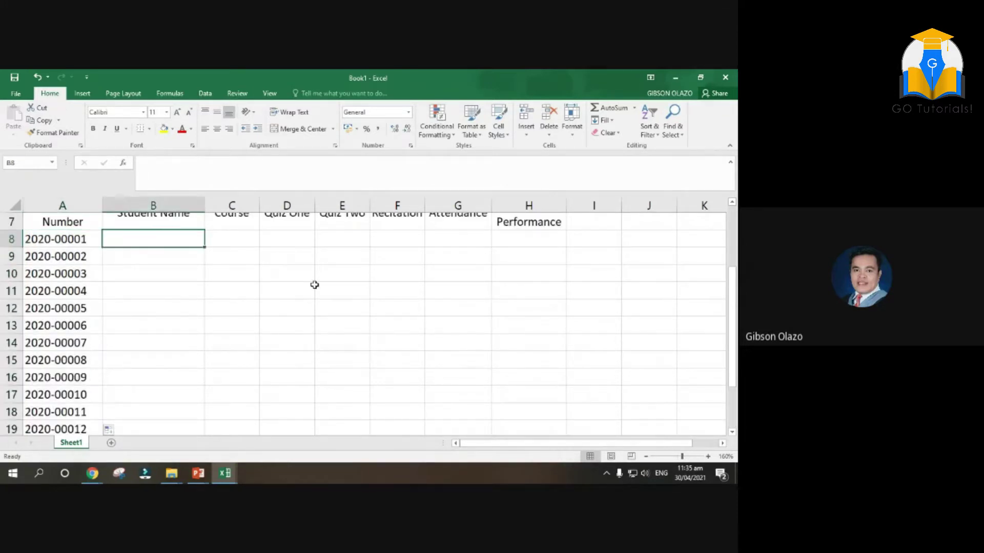
scroll(268, 306, "up", 1)
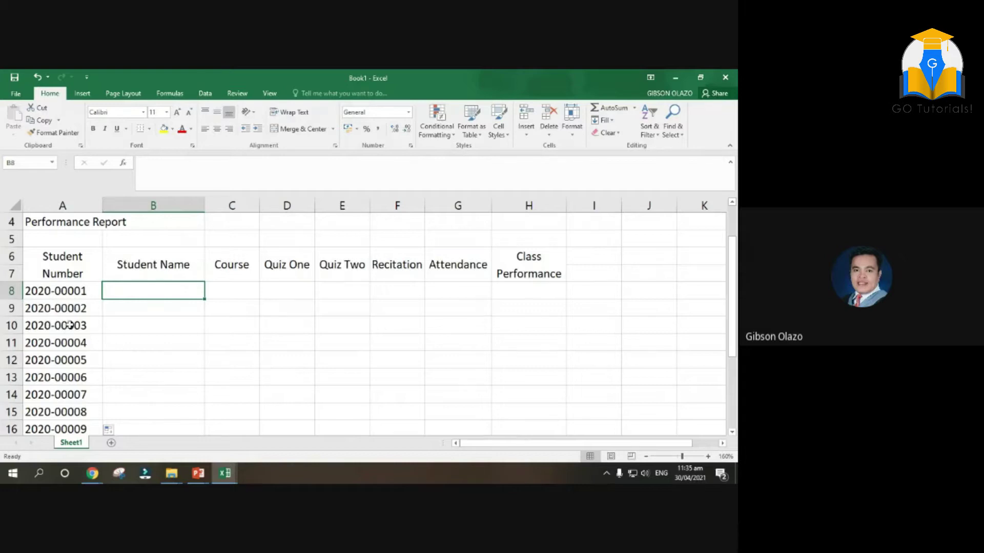
left_click_drag(68, 328, 56, 375)
key("ctrl+z")
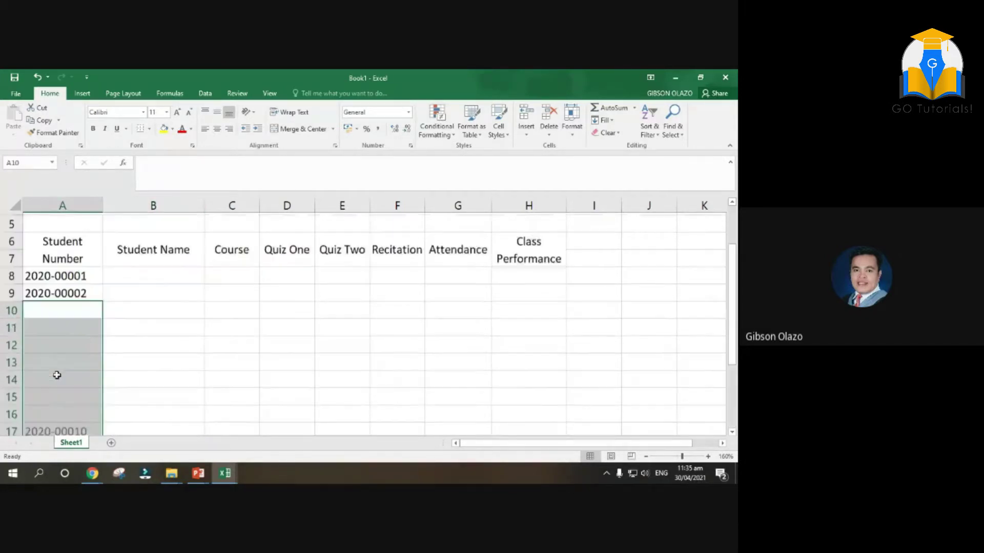
Select A8:A9 and drag the fill handle to auto-fill student numbers down to row 22
left_click(72, 289)
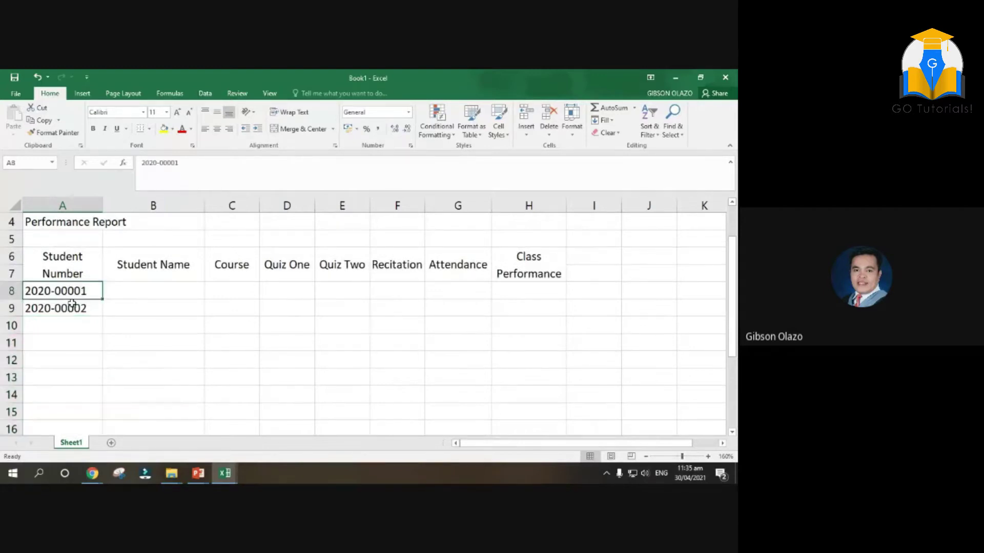
left_click(72, 305)
left_click(74, 289)
mouse_move(77, 291)
left_mouse_down()
mouse_move(75, 308)
mouse_move(77, 289)
mouse_move(62, 306)
left_mouse_up()
left_click(160, 304)
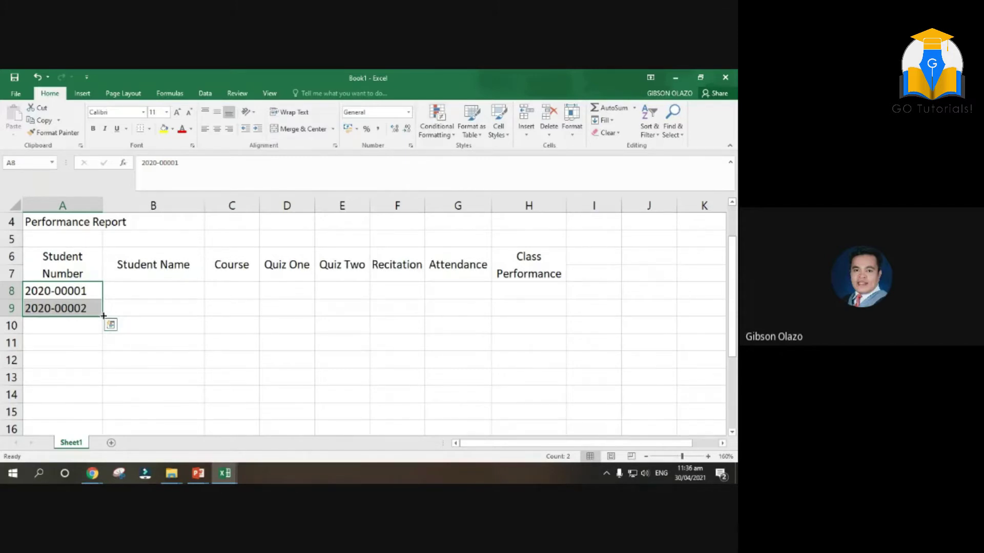
left_click_drag(103, 316, 103, 344)
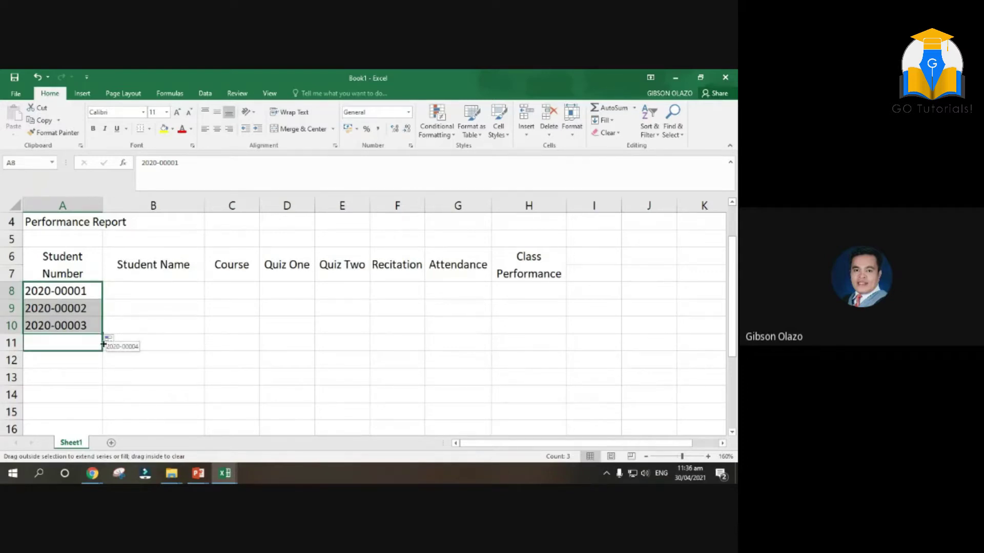
left_click_drag(103, 344, 92, 400)
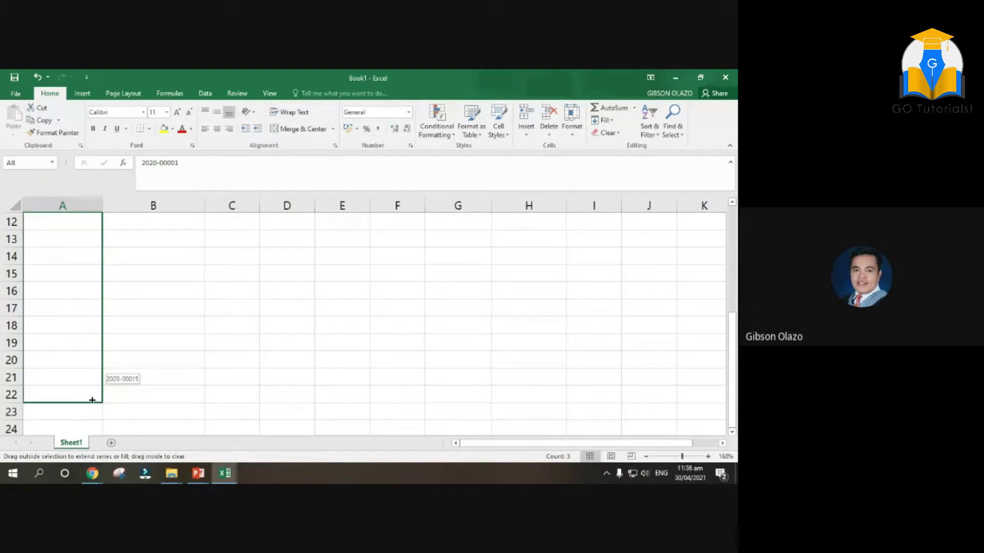
left_click_drag(92, 400, 92, 400)
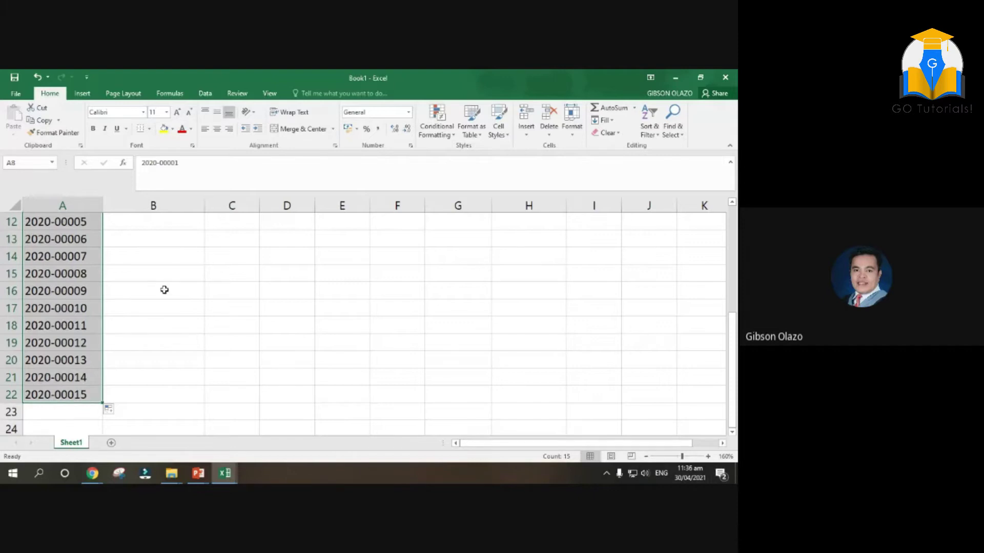
scroll(165, 290, "up", 2)
scroll(169, 287, "down", 2)
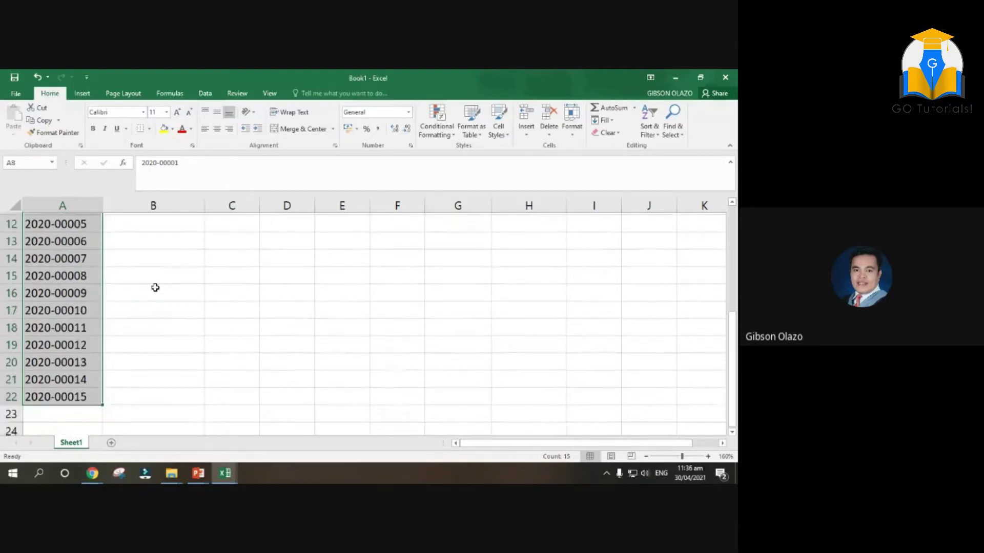
scroll(156, 286, "up", 3)
Type the first four students' full names into B8 through B11
left_click(156, 313)
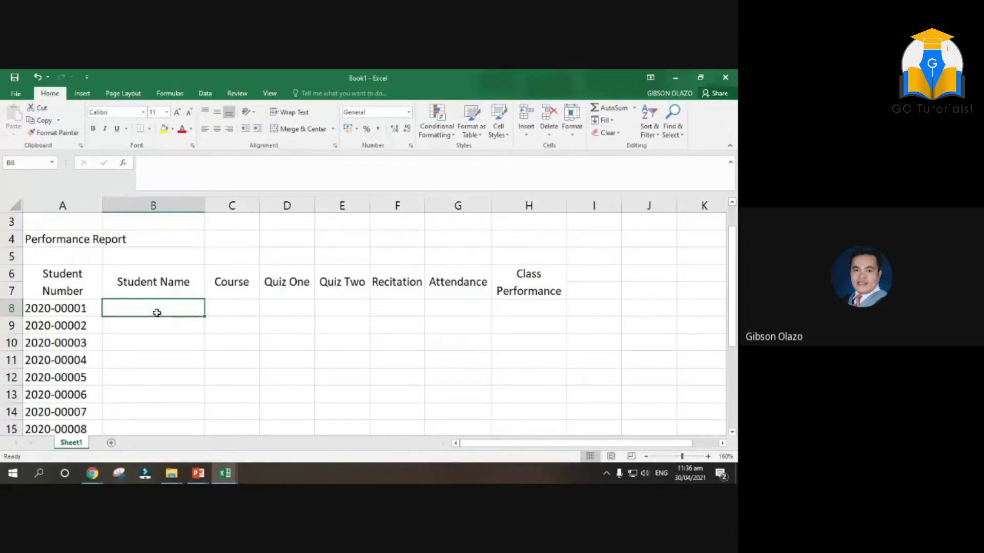
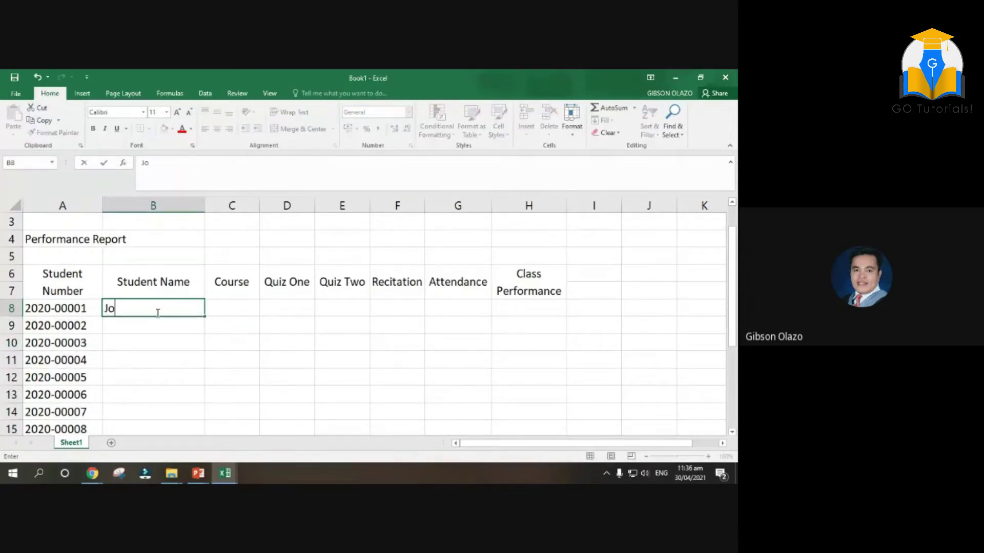
key("Return")
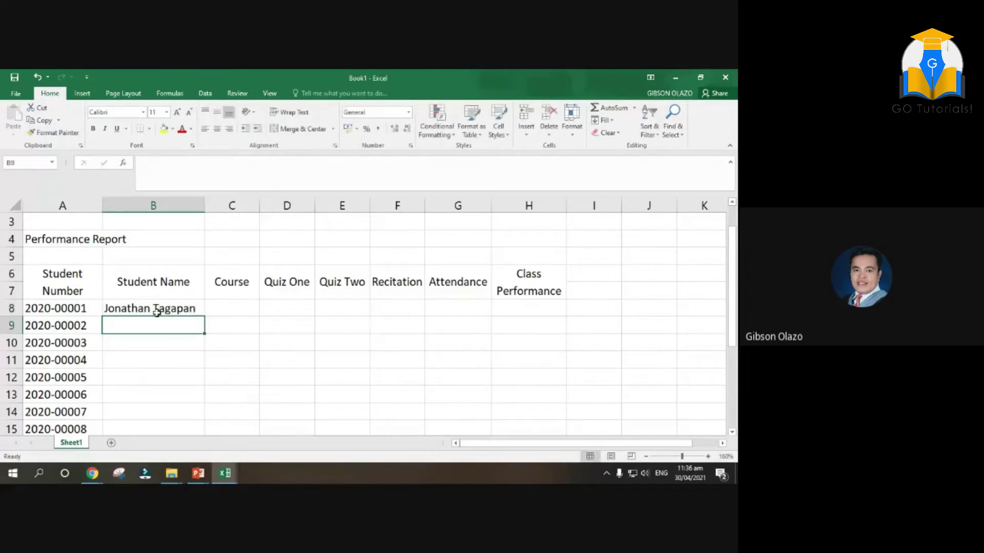
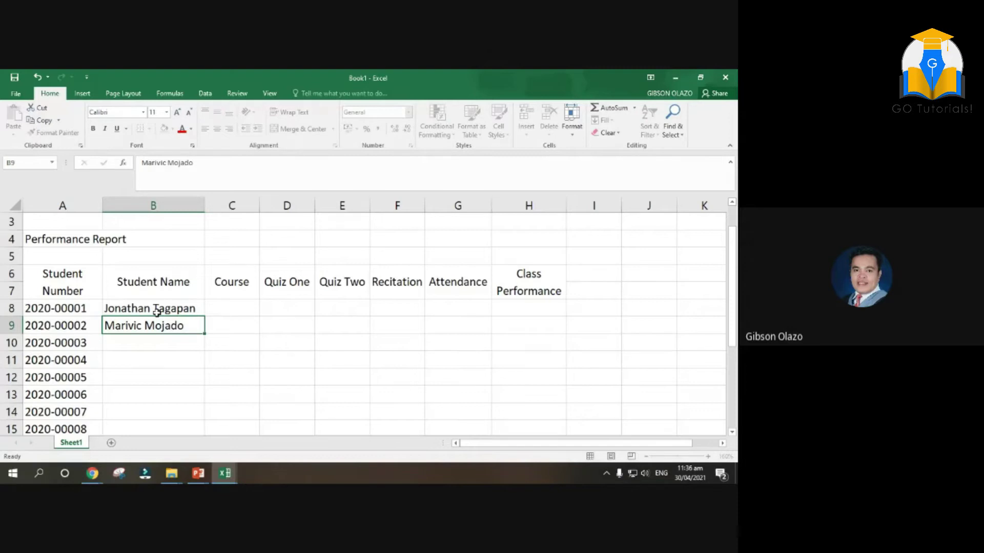
key("Return")
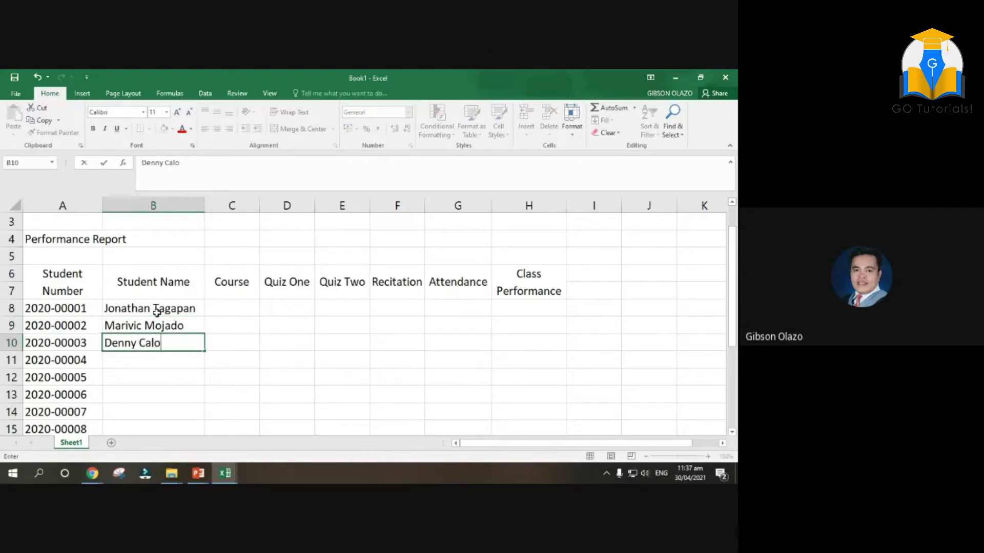
key("Return")
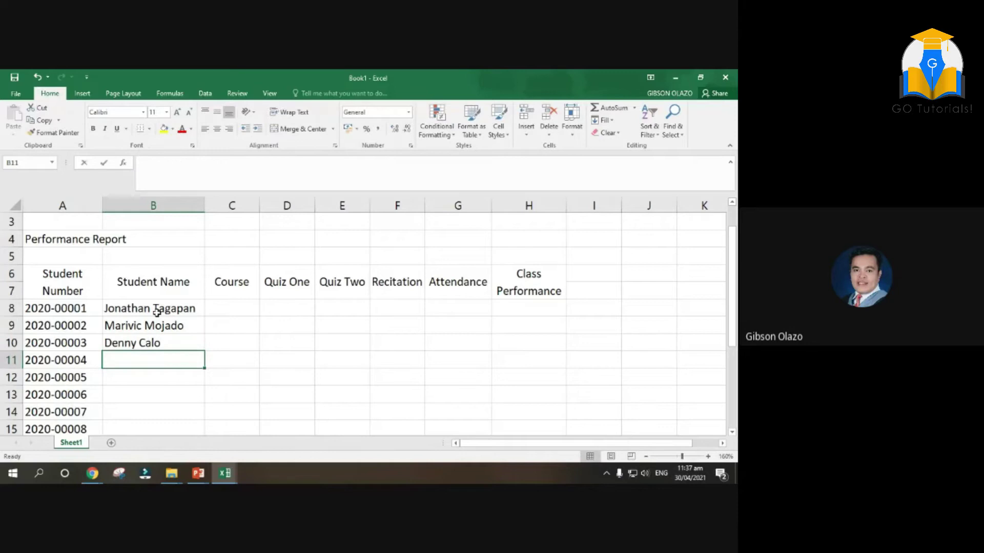
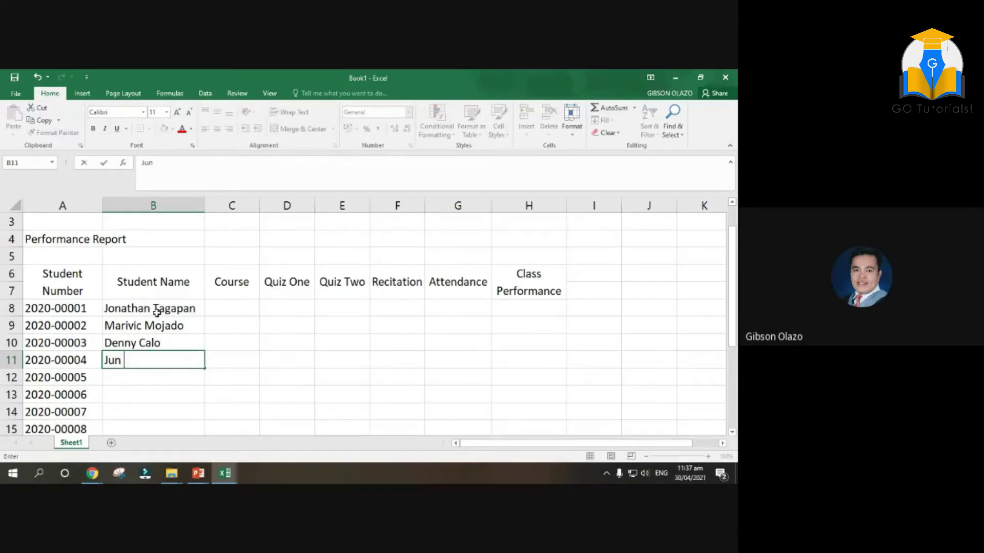
key("Return")
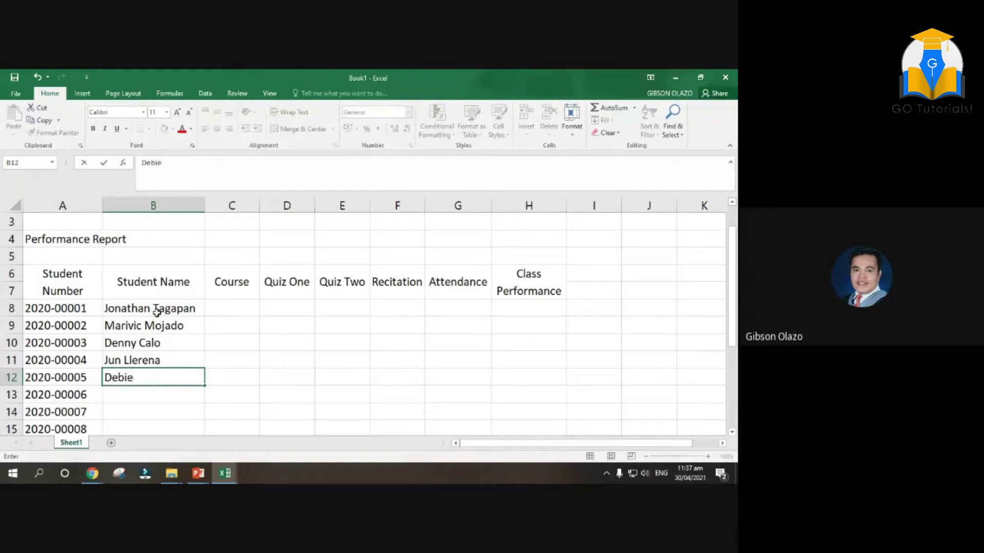
Type the next six students' full names into B12 through B17
key("Return")
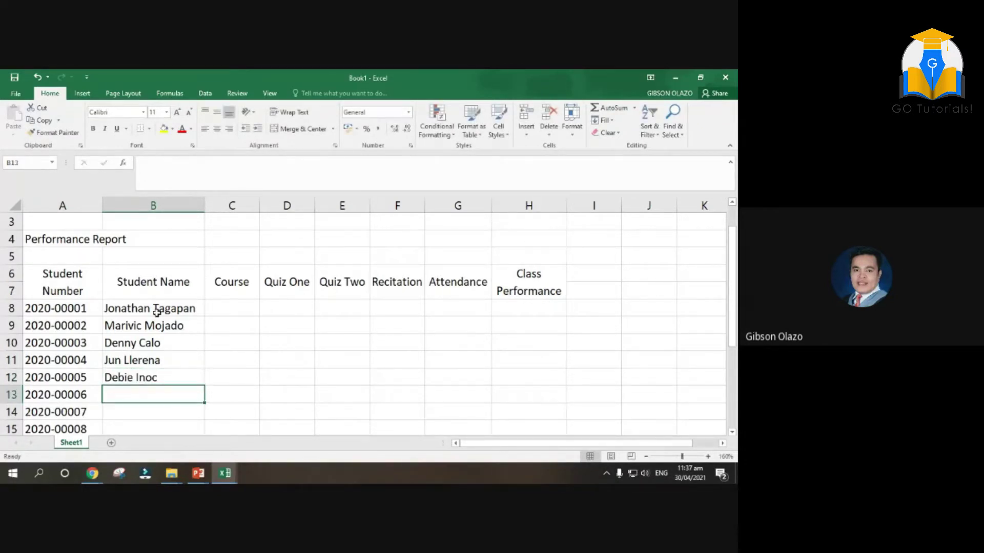
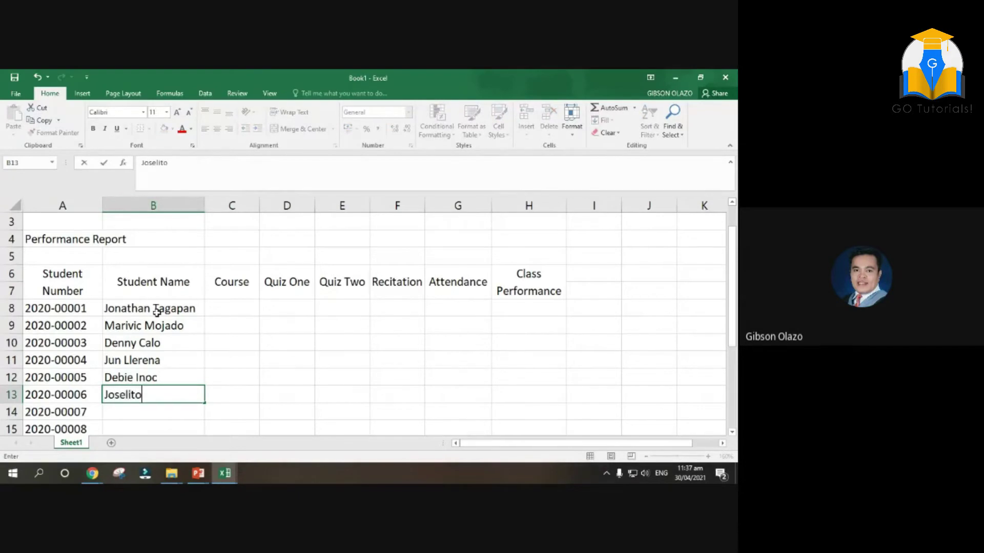
key("Return")
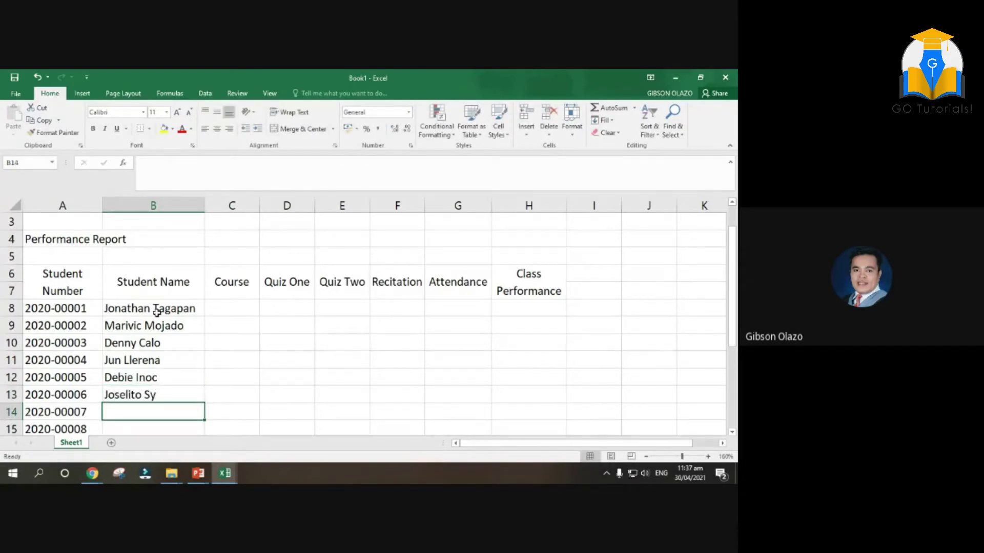
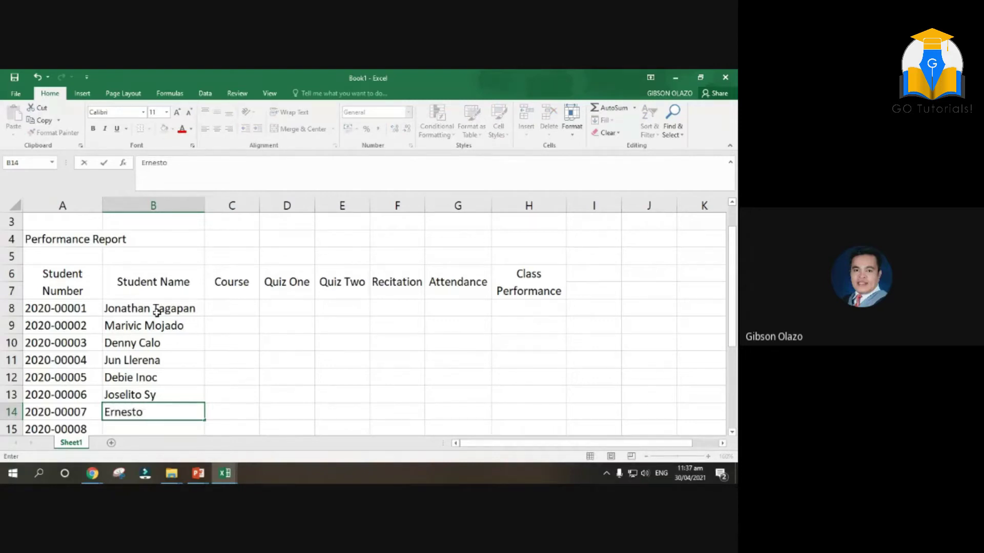
key("Return")
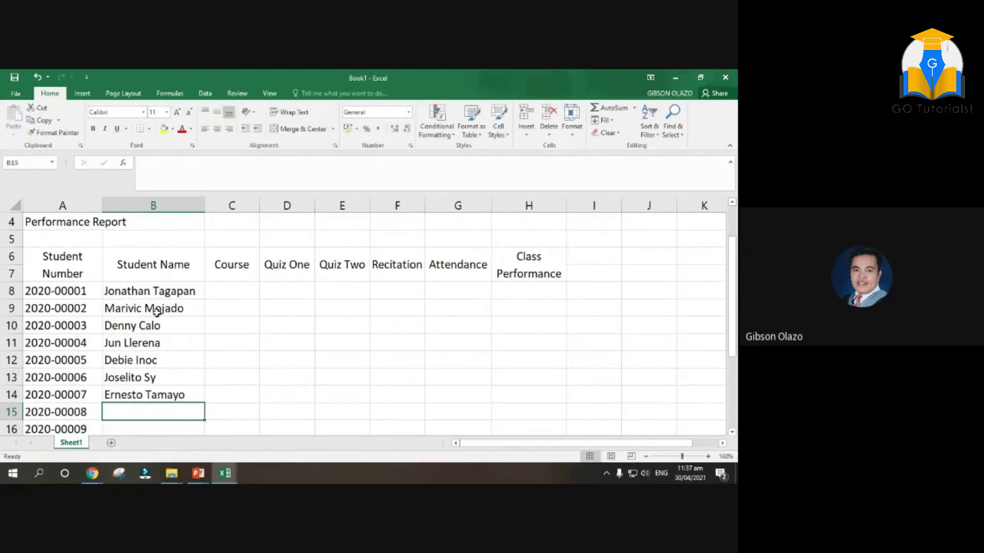
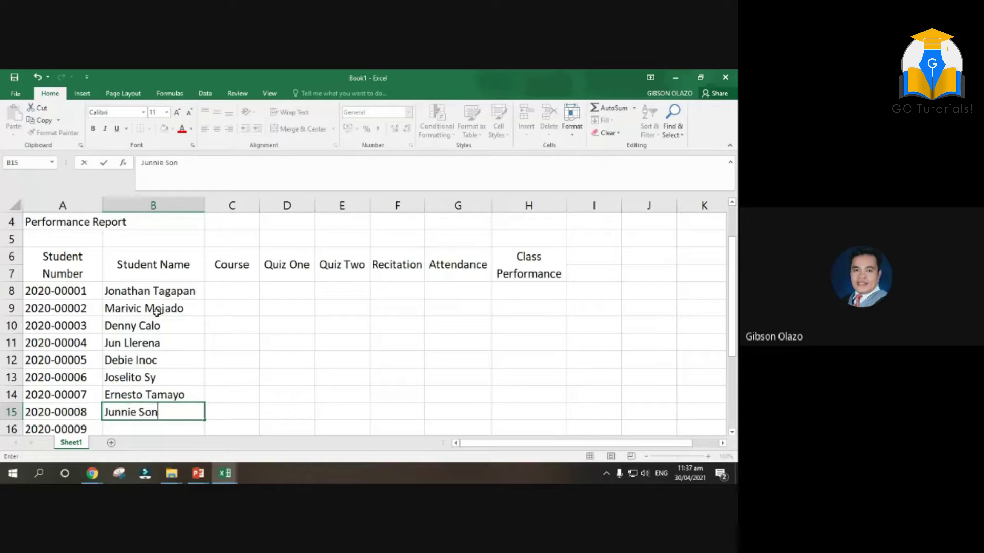
key("Return")
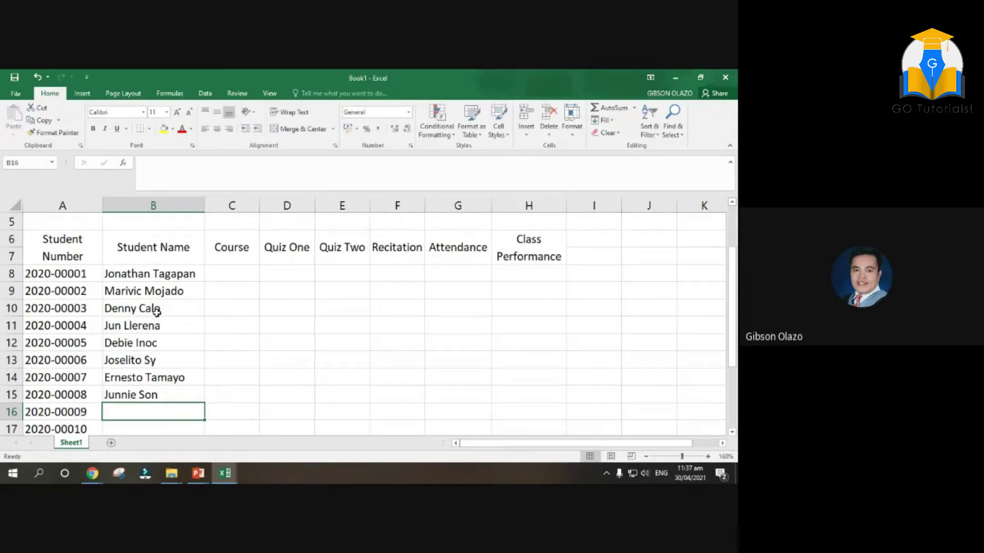
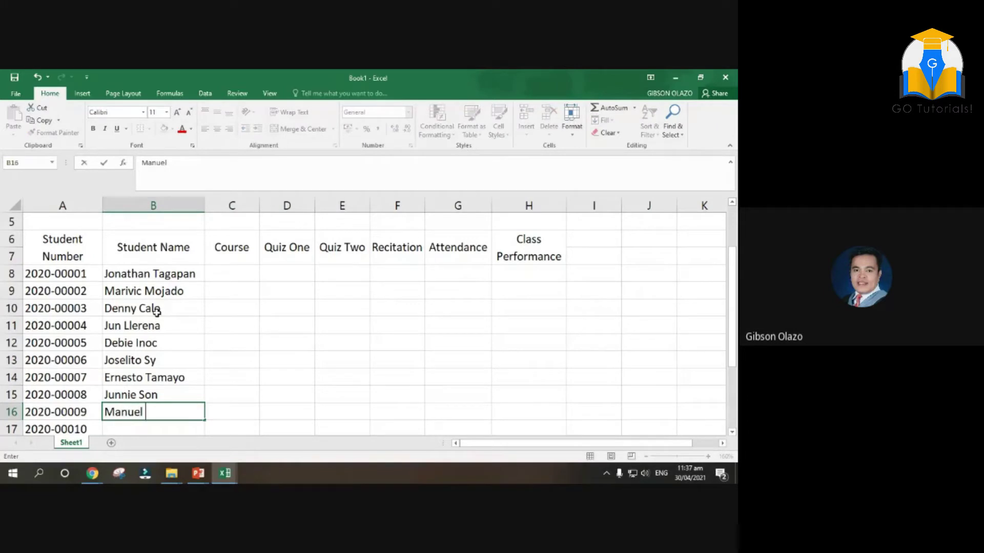
key("Return")
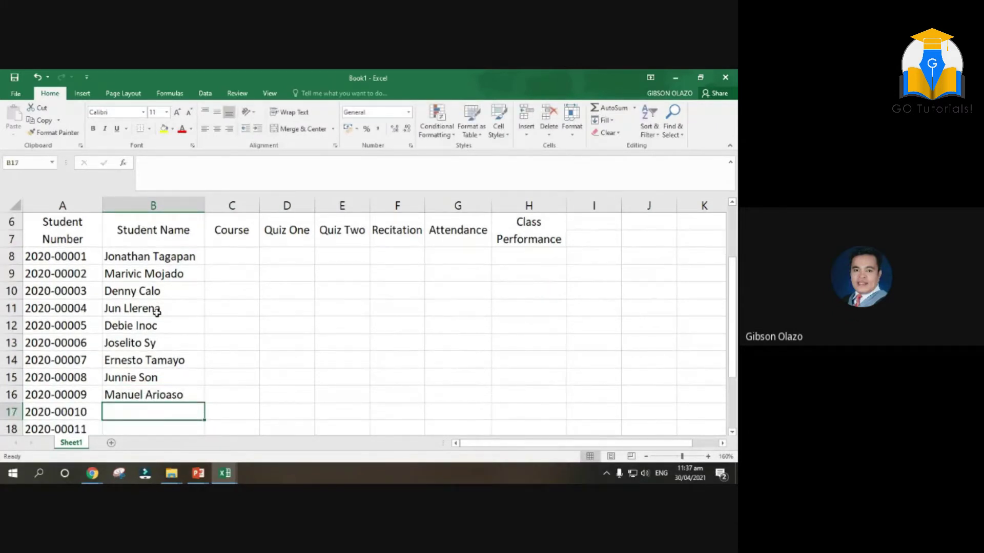
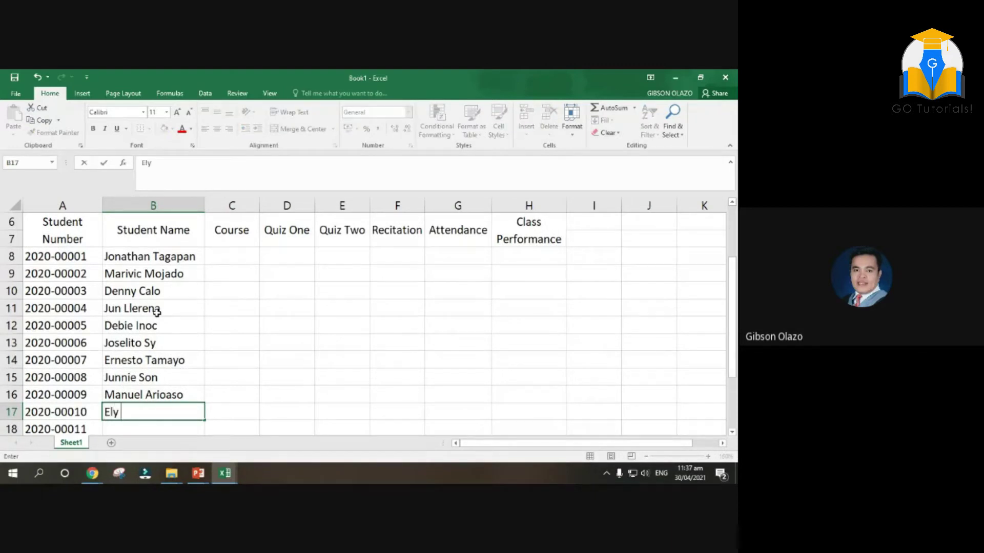
key("Return")
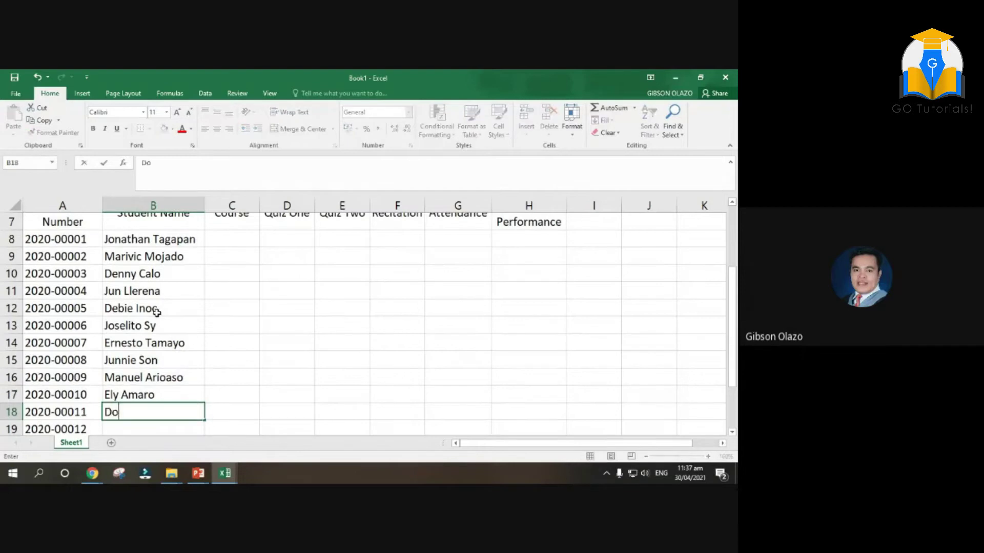
Type the last five students' full names into B18 through B22
key("Return")
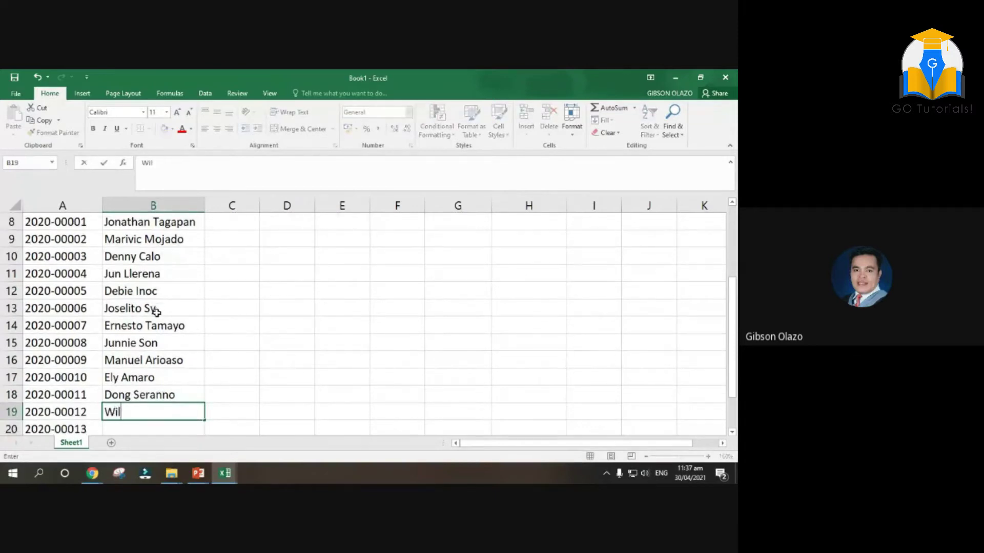
key("Return")
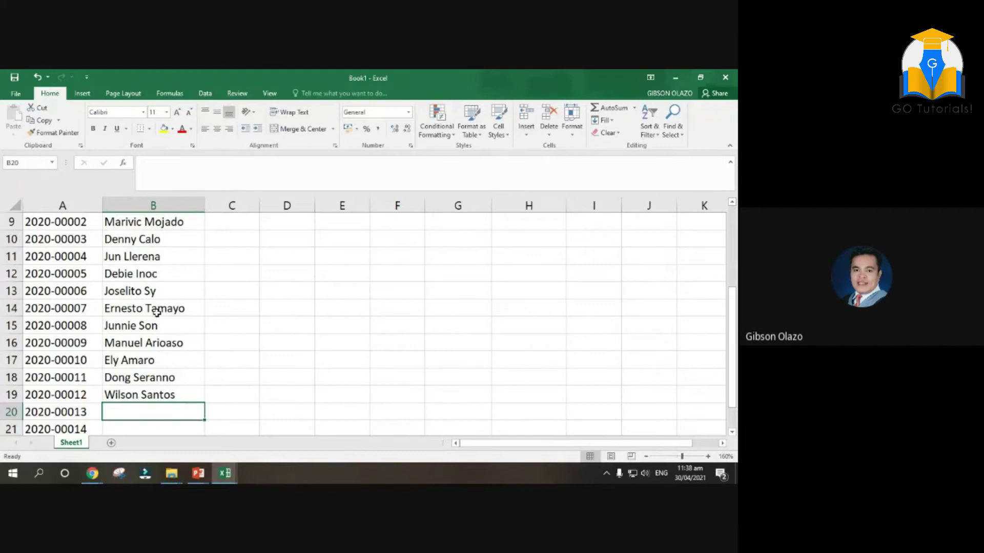
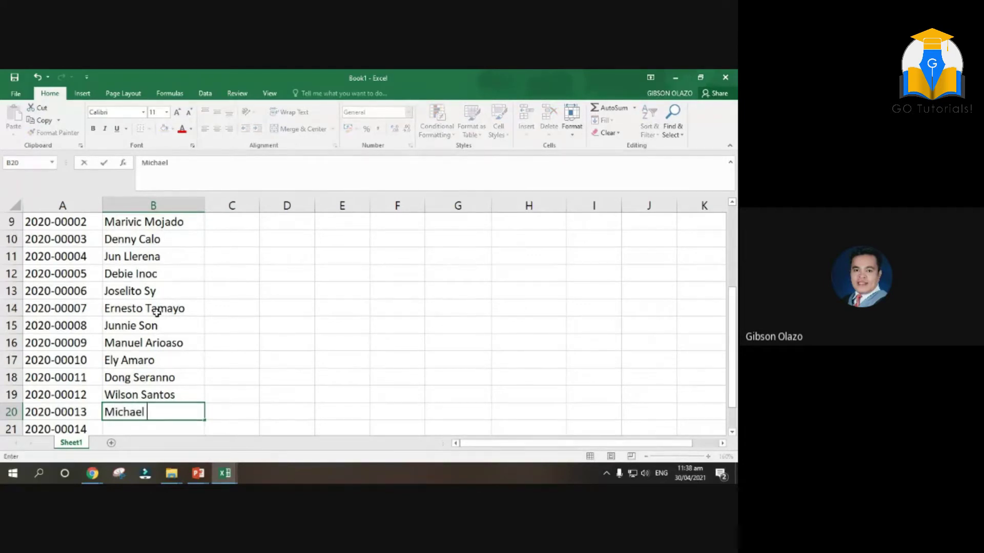
key("Return")
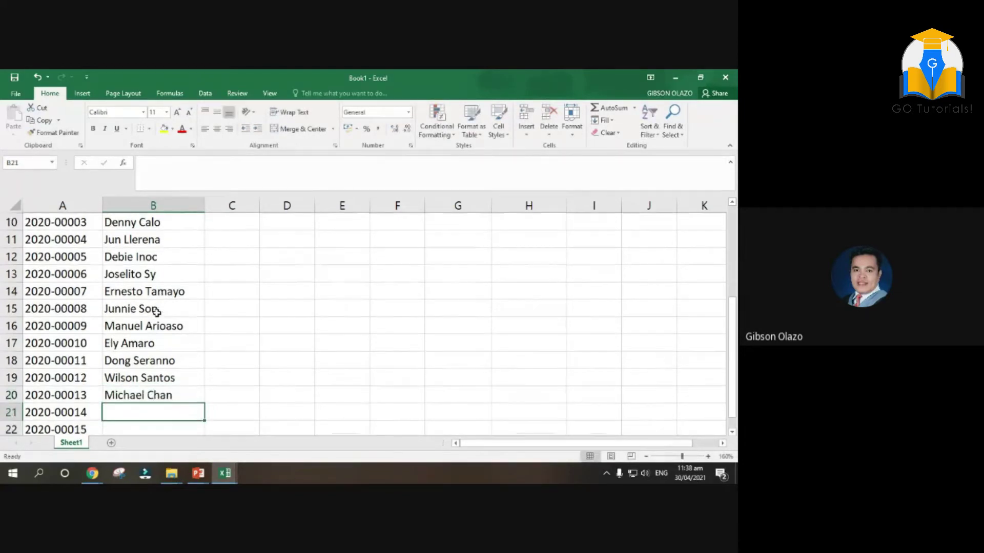
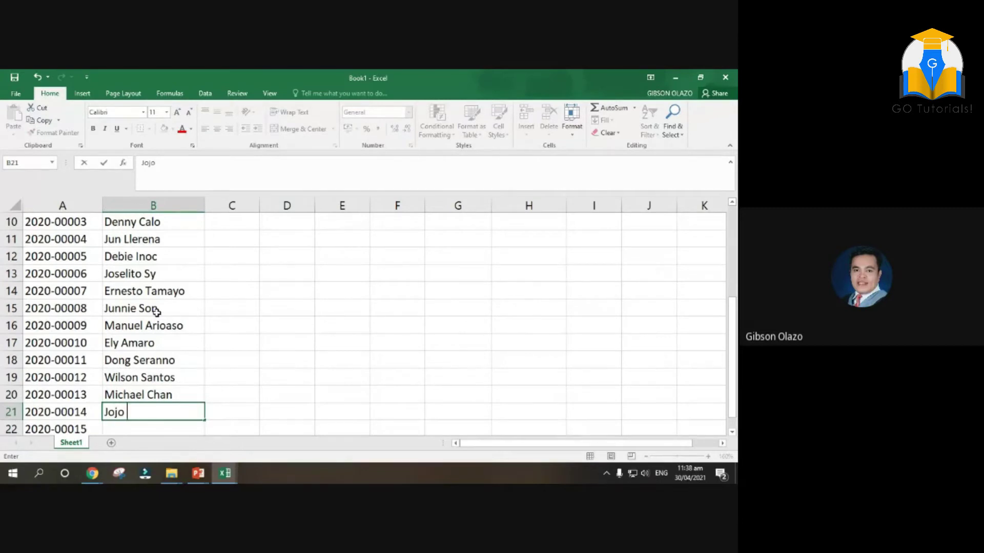
key("Return")
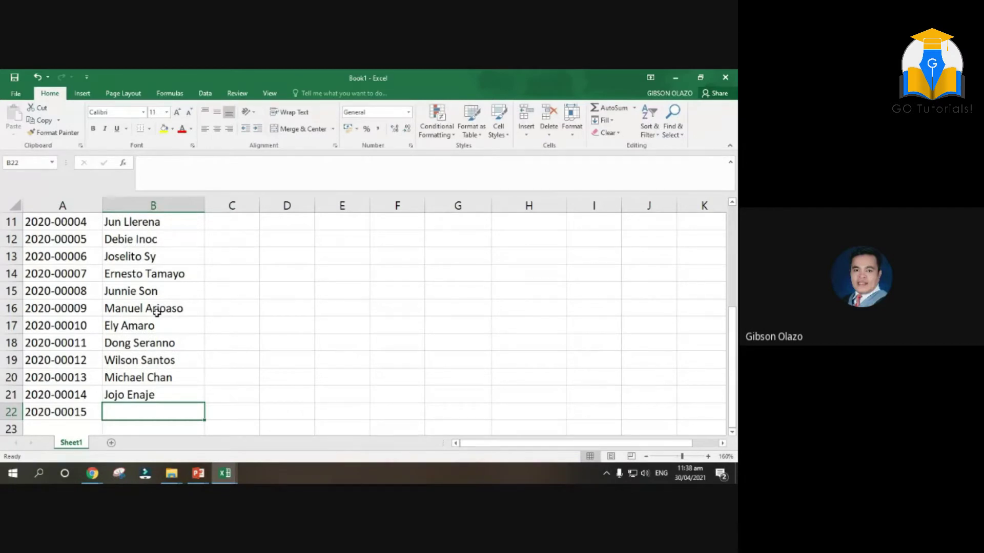
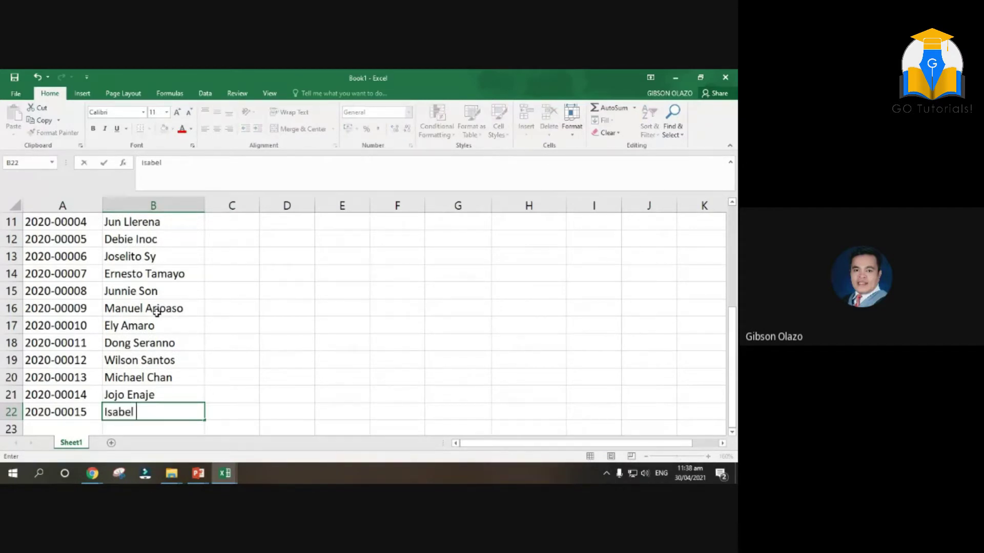
scroll(272, 395, "up", 4)
scroll(137, 345, "down", 3)
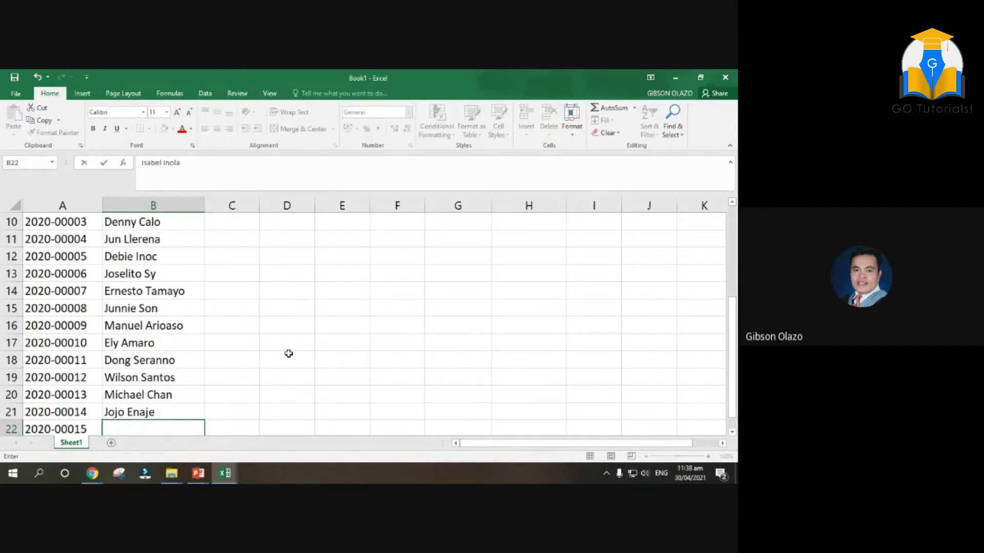
scroll(287, 352, "up", 3)
Enter BSA, BSCA, AB Pol. Sci. and BSE Enlish as the courses in C8:C11
left_click(239, 347)
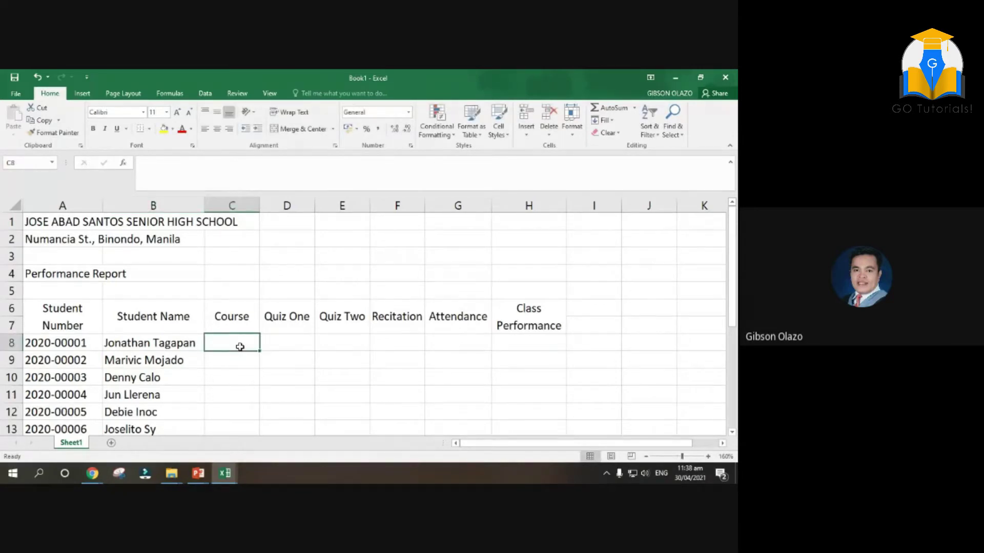
type("BS")
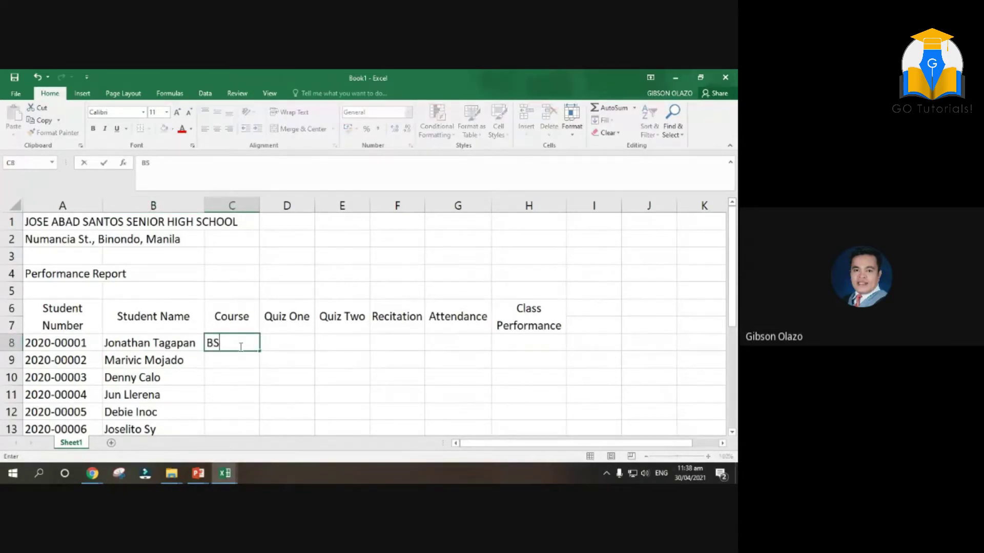
type("A")
key("Return")
type("B")
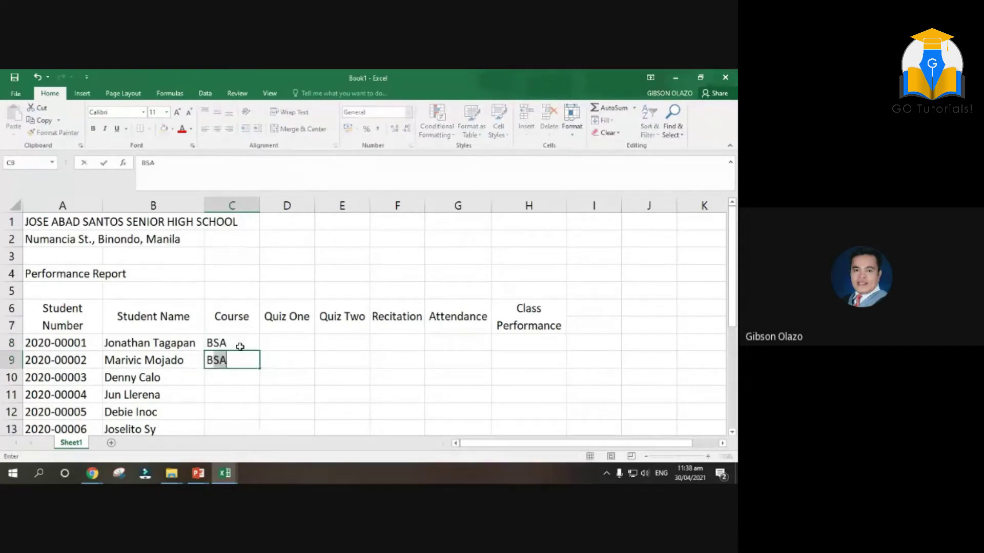
key("BackSpace")
type("SCA")
key("Return")
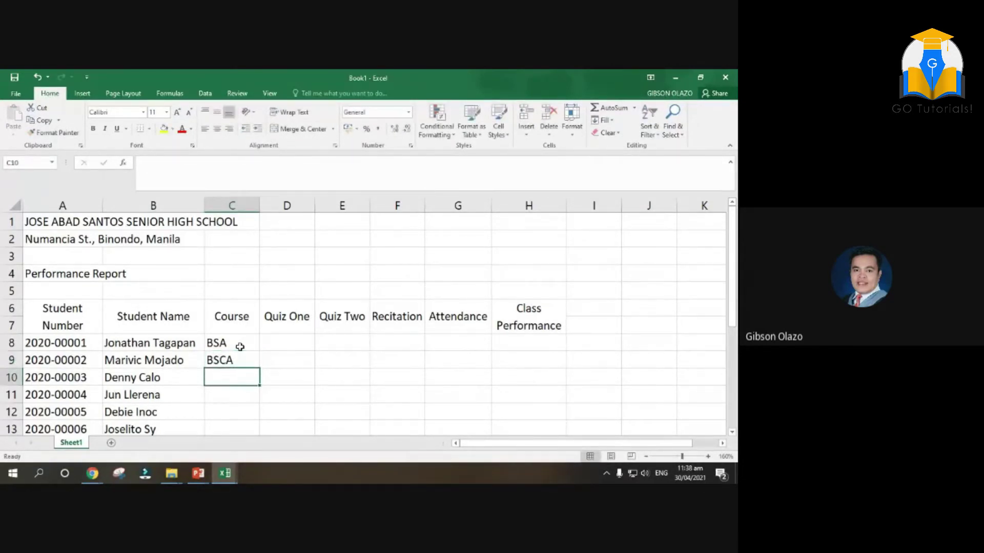
type("AB")
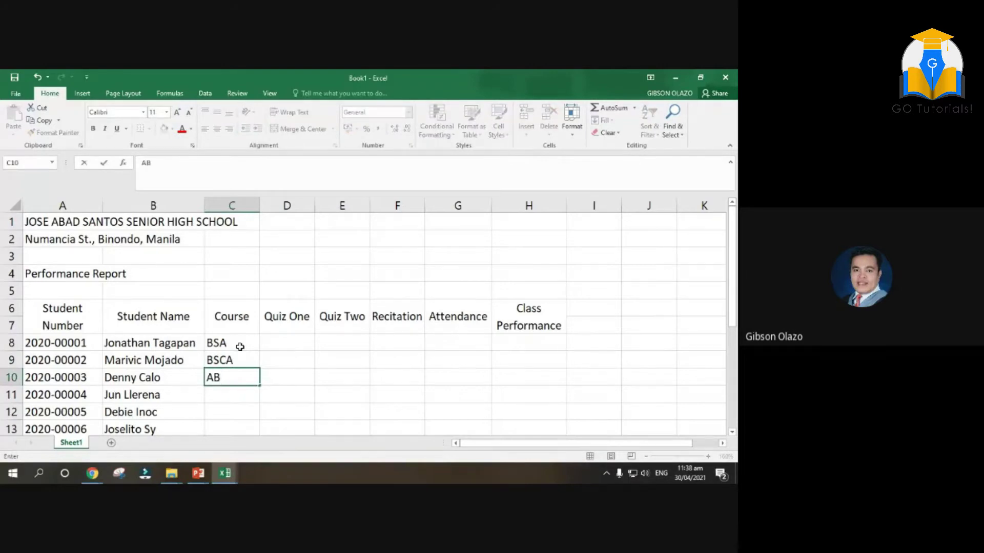
type(" Pol. Sci.")
key("Return")
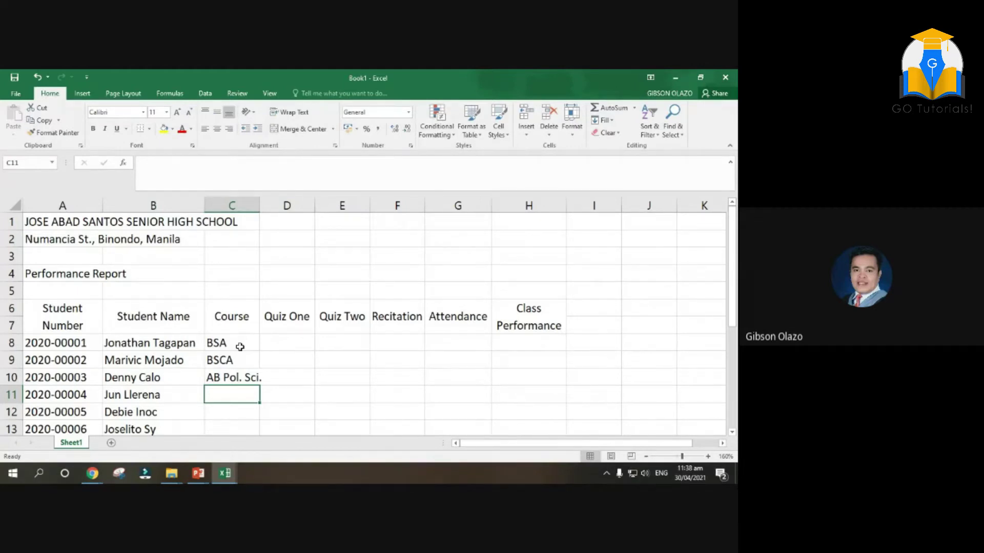
type("BSE")
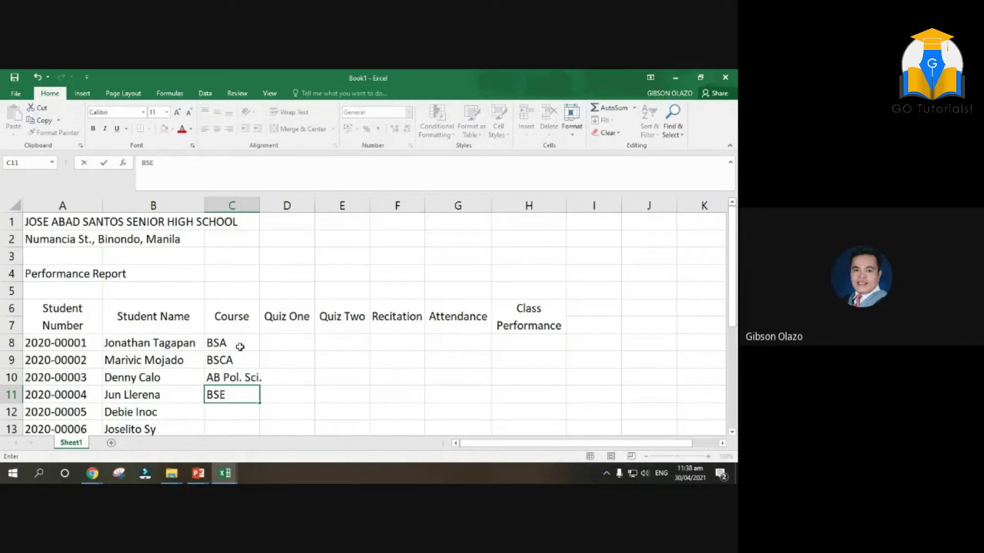
type(" Enlish")
Fix C11 to read 'BSE English' and widen column C to fit the course names
key("Left")
key("Left")
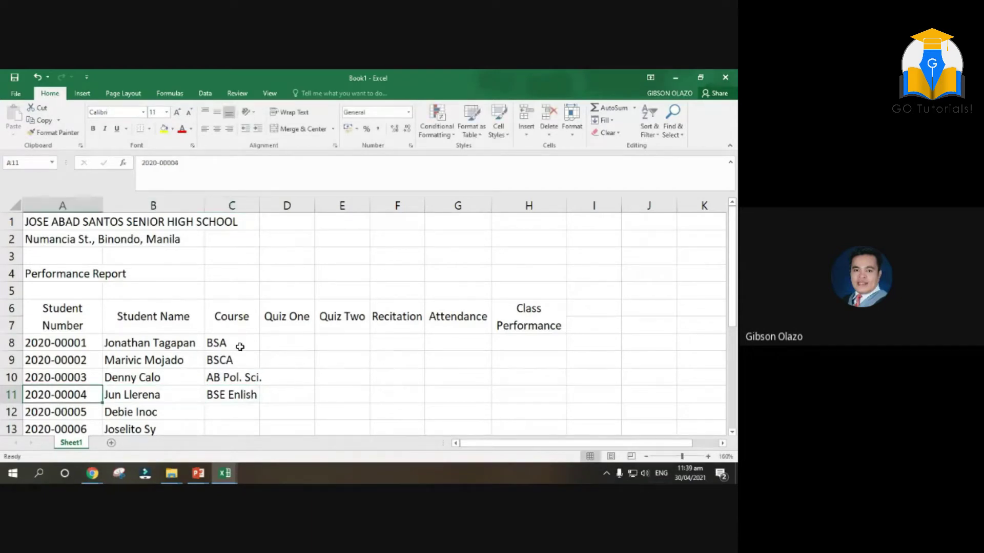
key("Right")
key("Right")
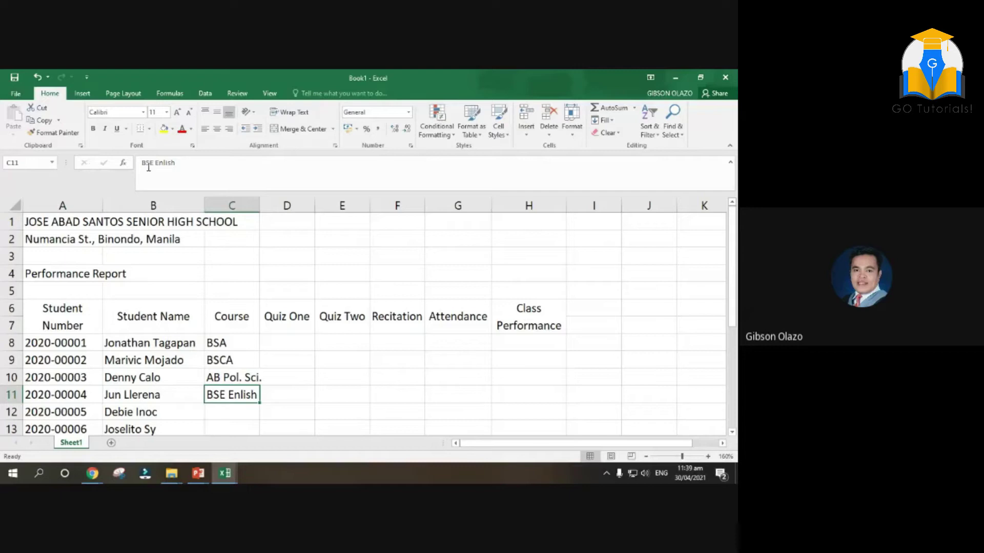
left_click(164, 163)
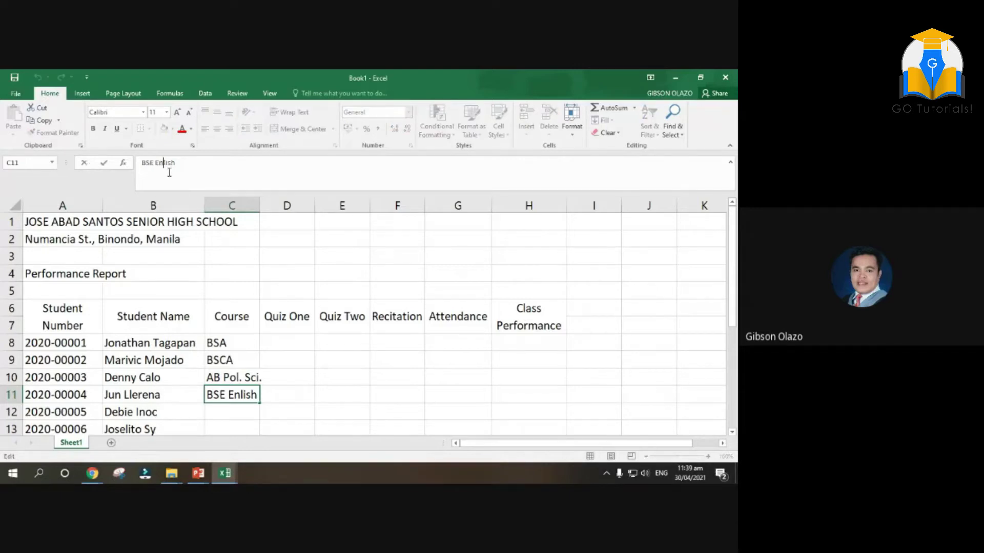
type("g")
key("Return")
left_click_drag(259, 206, 266, 206)
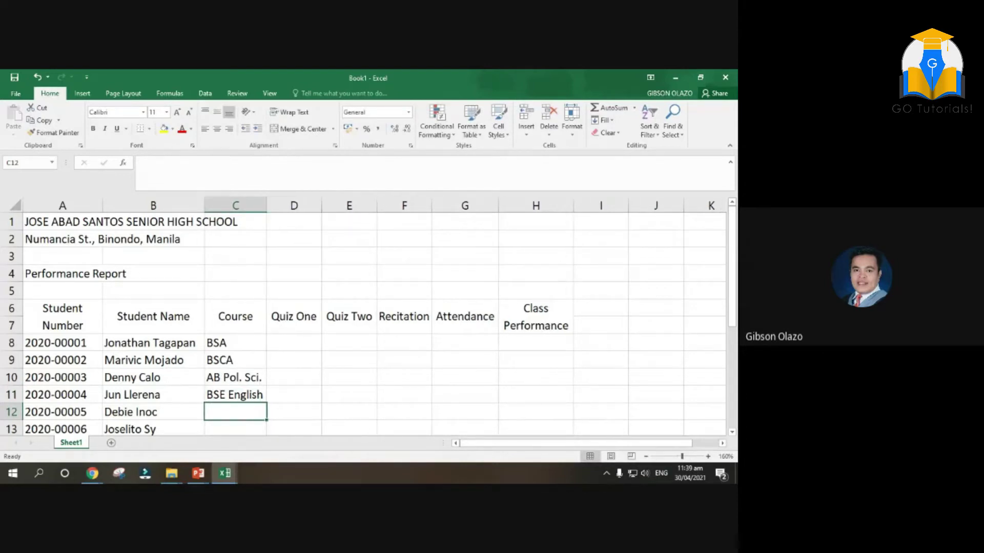
Enter BSCrim and BSBA as the courses in C12 and C13
type("BSC")
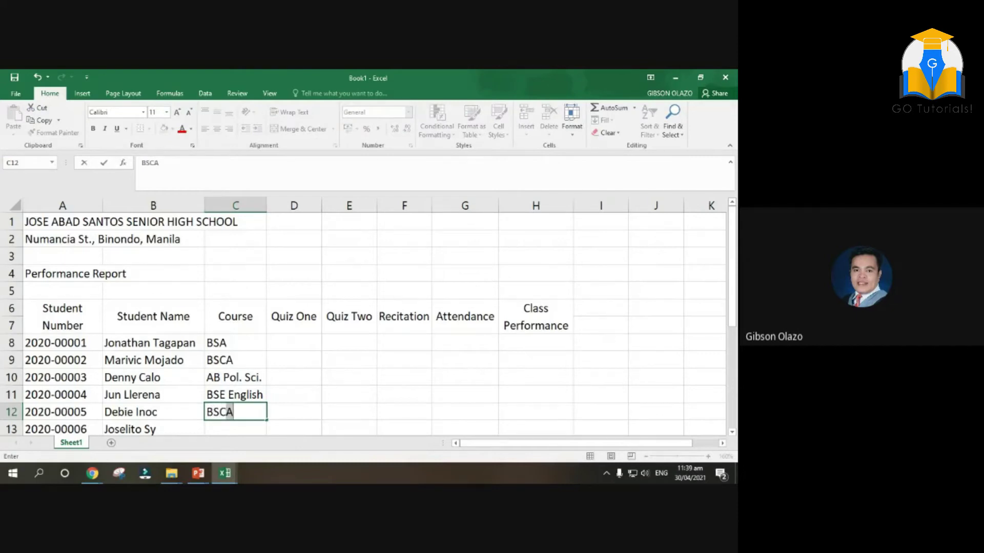
key("BackSpace")
type("R")
key("BackSpace")
type("rim")
key("Return")
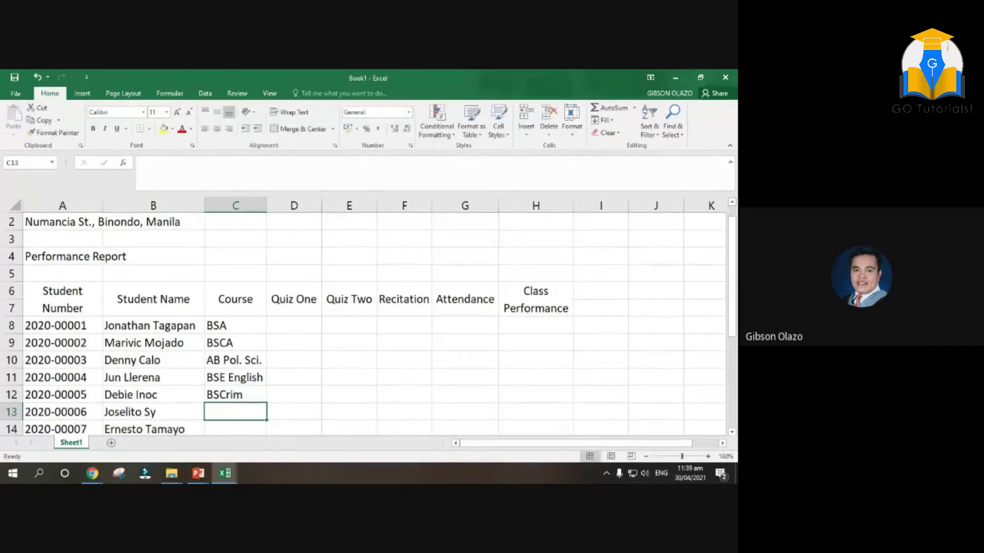
type("BSBA")
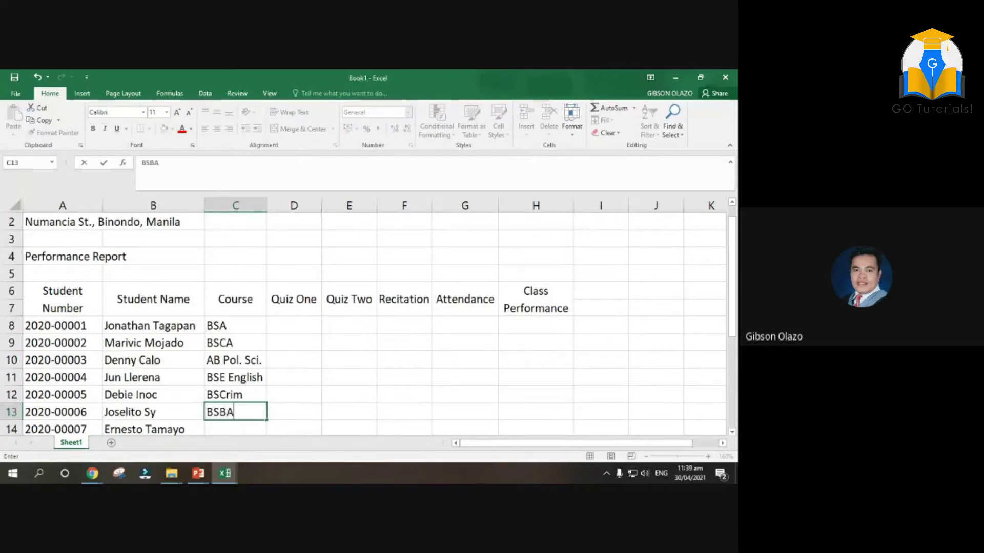
key("Return")
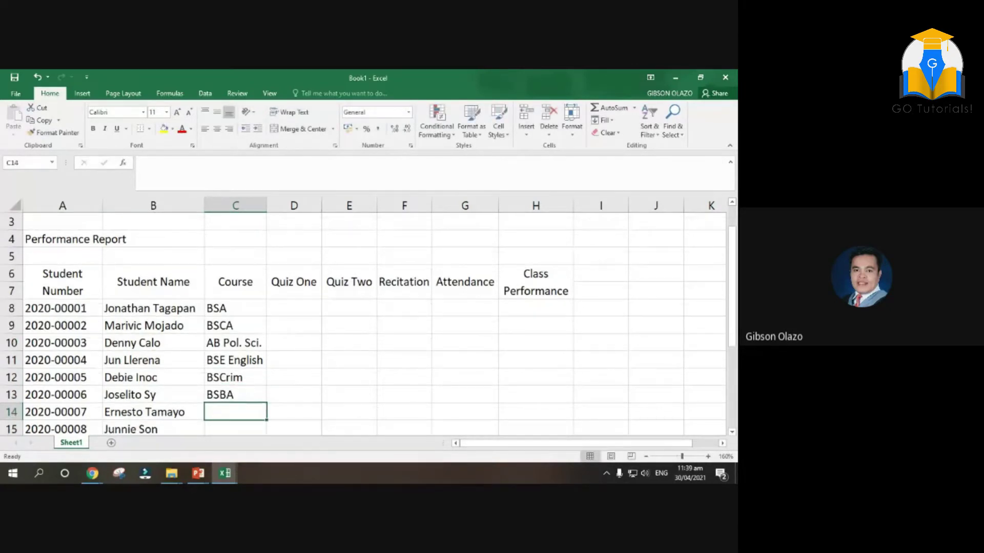
key("Down")
key("Down")
key("Down")
key("Down")
key("Down")
key("Up")
key("Up")
key("Up")
key("Up")
key("Up")
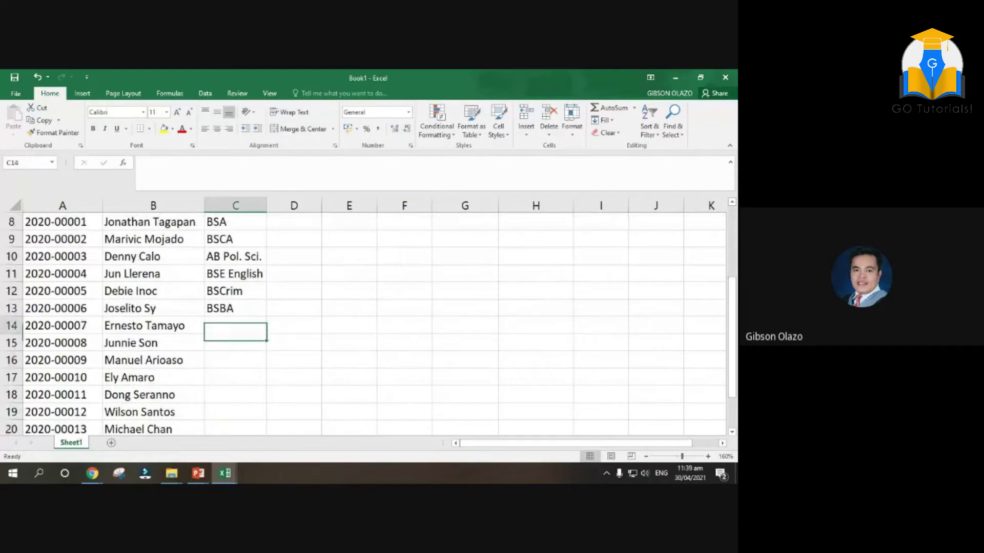
key("Up")
key("Down")
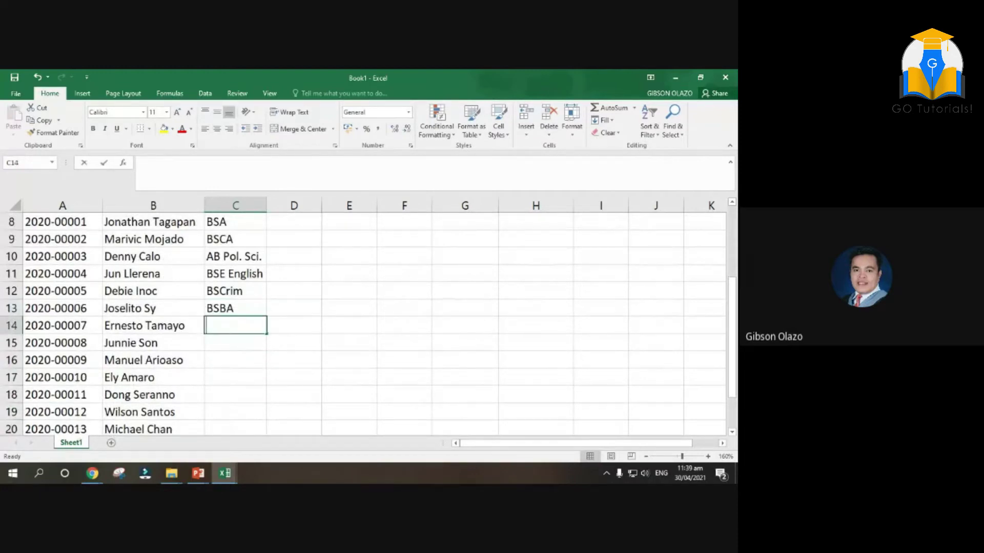
Enter BSMT, BSME and BSCA as the courses in C14:C16
type("BSMT")
key("Return")
type("M")
key("BackSpace")
type("BSME")
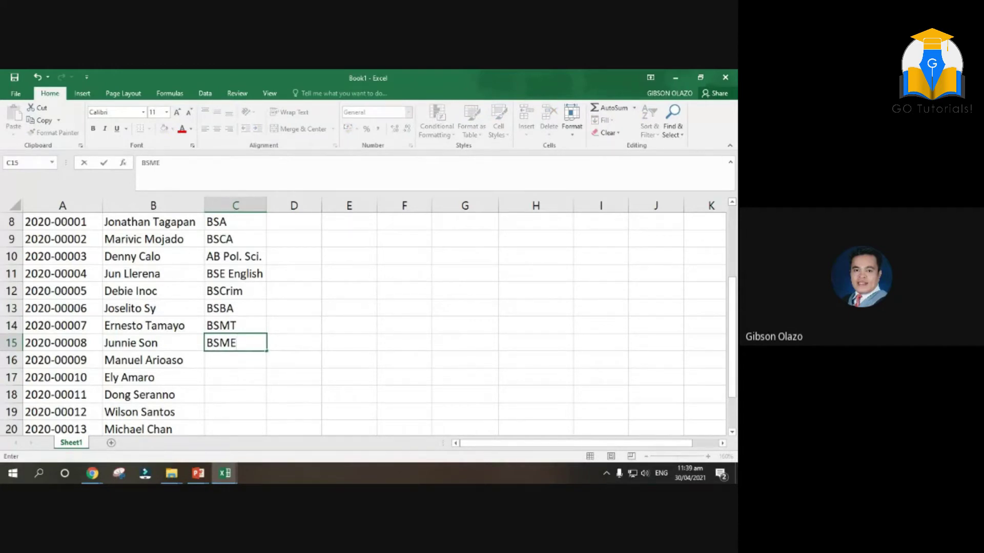
key("Return")
type("BSCA")
key("Return")
key("Down")
key("Down")
key("Down")
key("Down")
key("Down")
key("Down")
key("Down")
key("Up")
key("Up")
key("Up")
key("Up")
key("Up")
key("Up")
key("Up")
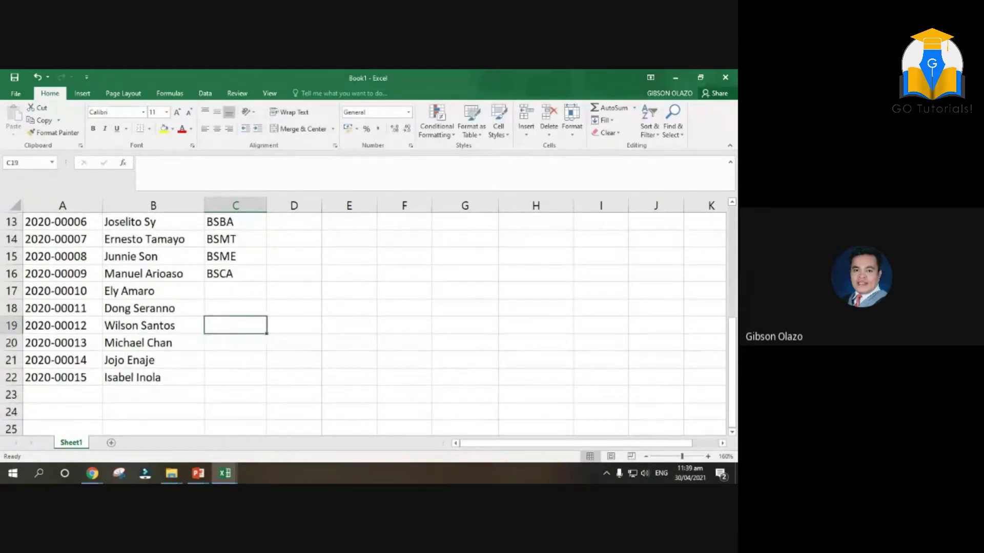
Enter BST and BSCE as the courses in C17 and C18
type("BST")
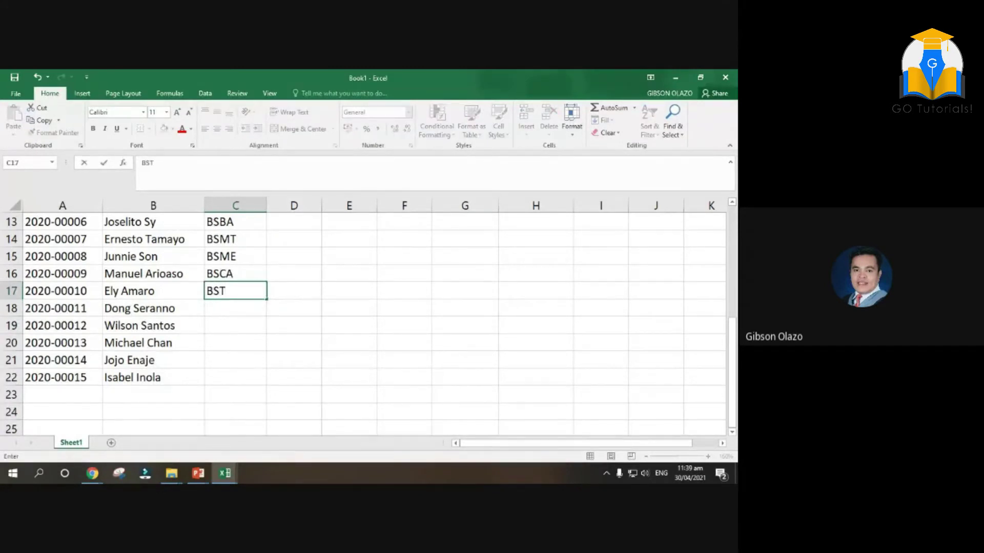
key("Return")
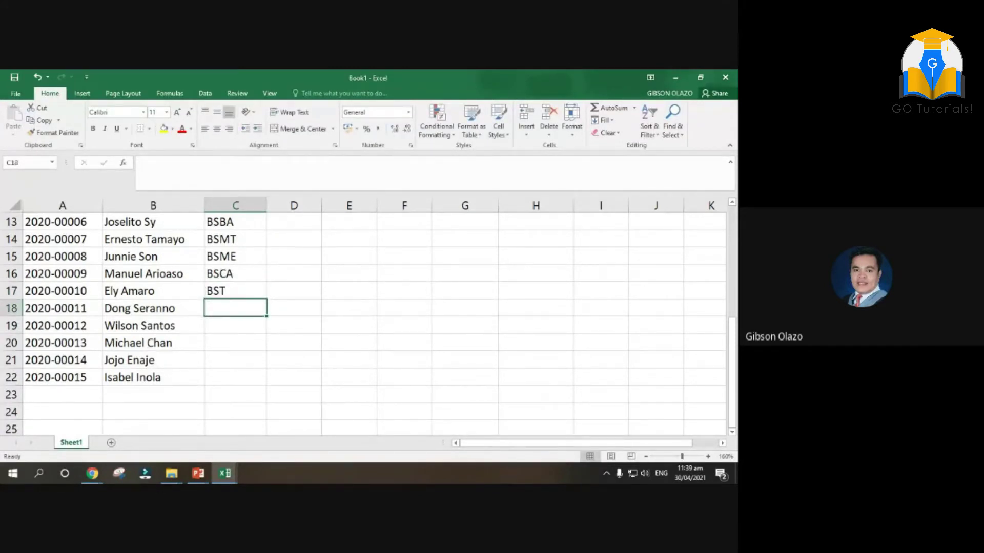
type("BS")
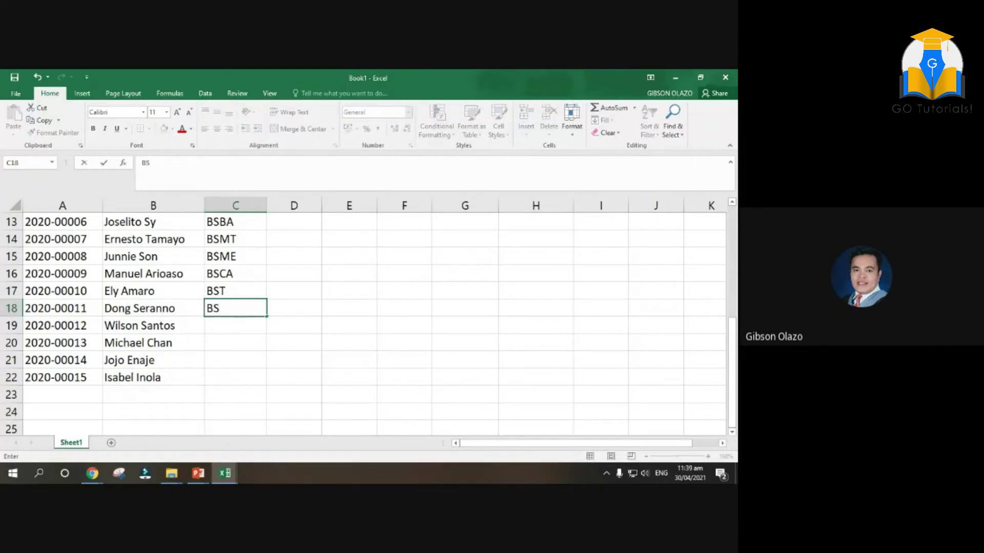
type("CE")
key("Return")
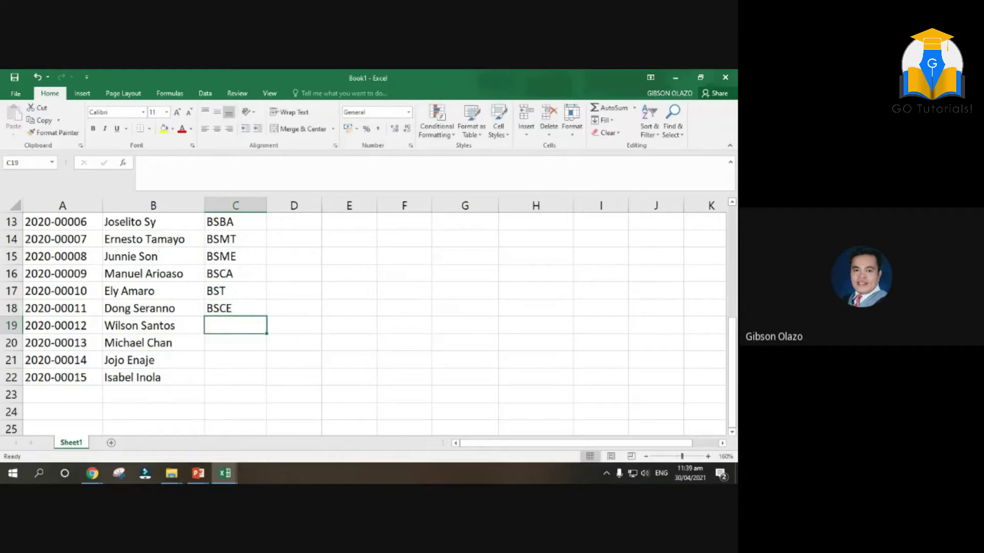
key("Up")
key("Up")
key("Up")
key("Up")
key("Up")
key("Down")
key("Down")
key("Down")
key("Down")
key("Down")
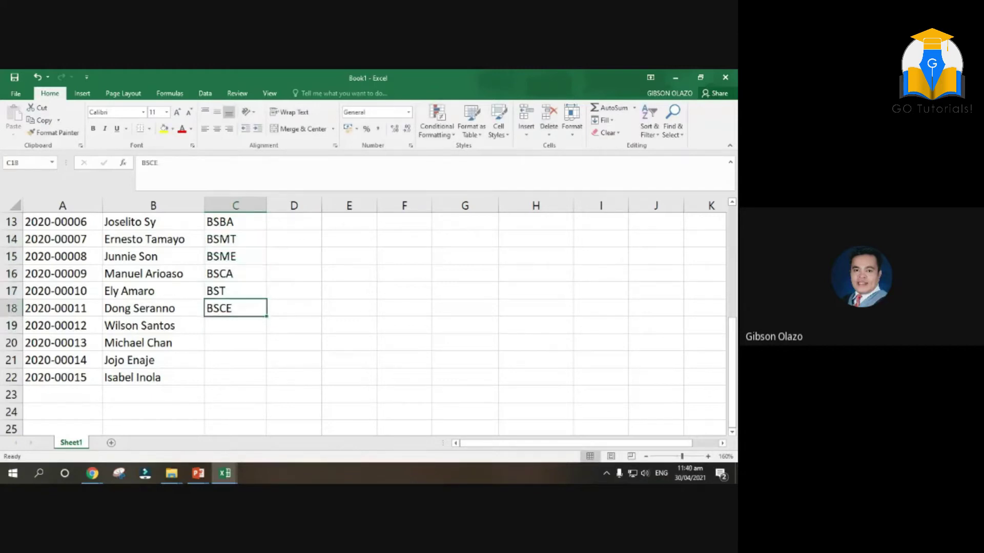
Fill C19:C22 with BS and return to the top of the Course column
type("BS")
key("Return")
type("BS")
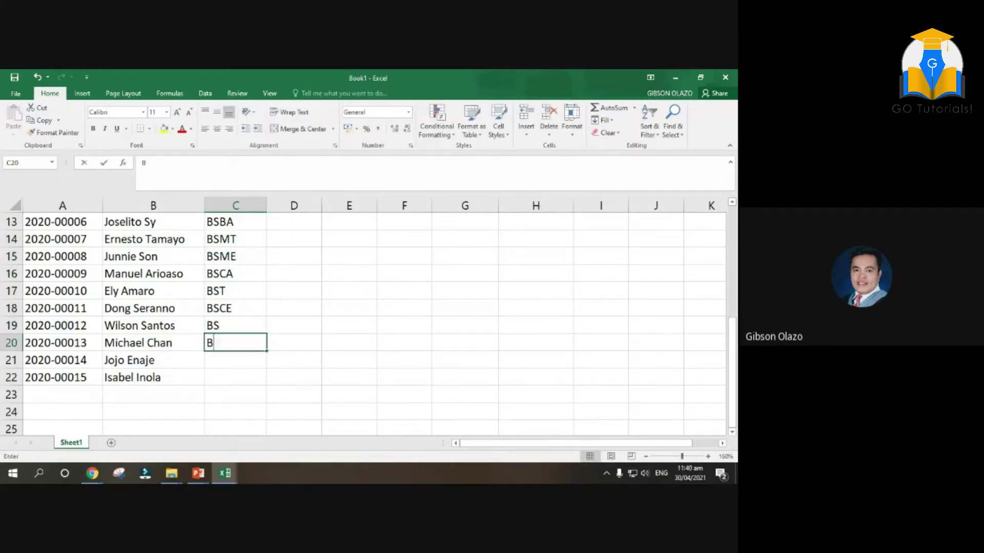
key("Return")
type("BS")
key("Return")
type("BS")
key("Up")
key("Up")
key("Up")
key("Up")
key("Up")
key("Up")
key("Up")
key("Up")
key("Up")
key("Up")
key("Up")
key("Up")
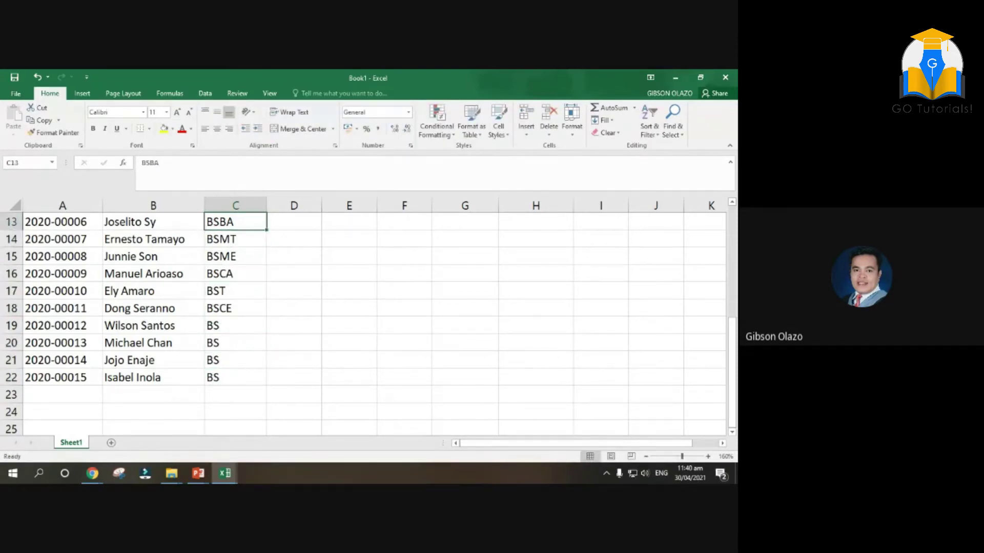
key("Up")
key("Up")
scroll(369, 323, "up", 1)
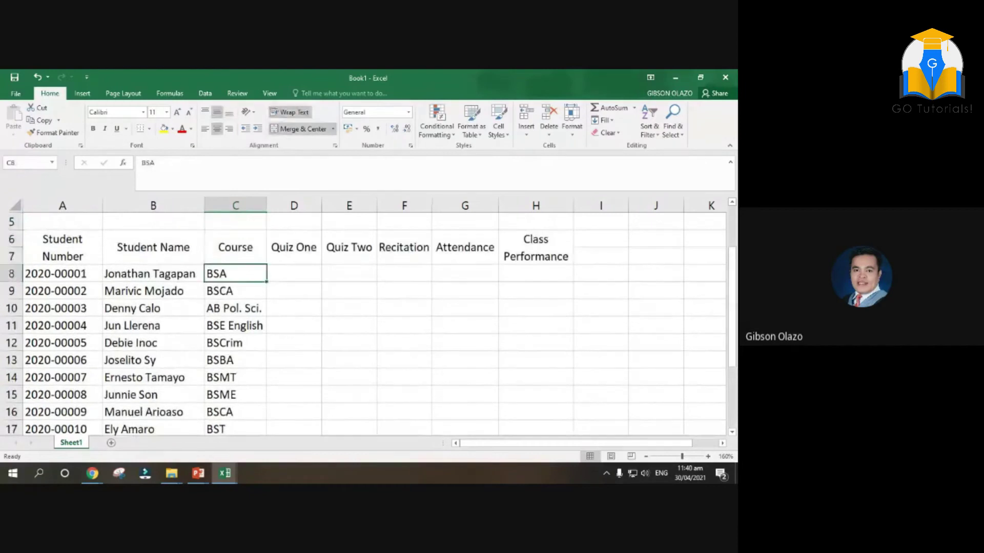
Enter the first Quiz One scores from D8 down: 90, 84, 83, 78, 80
left_click(294, 274)
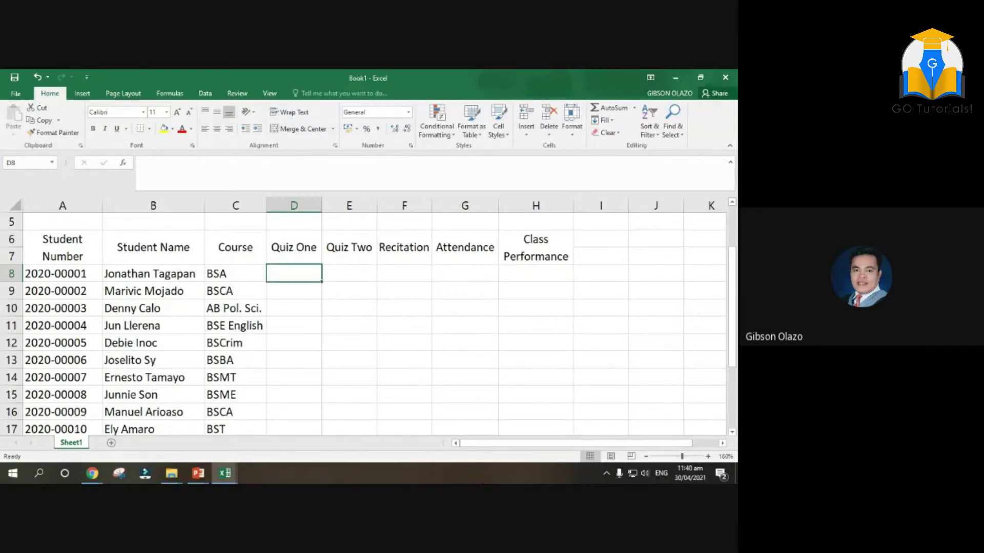
type("90")
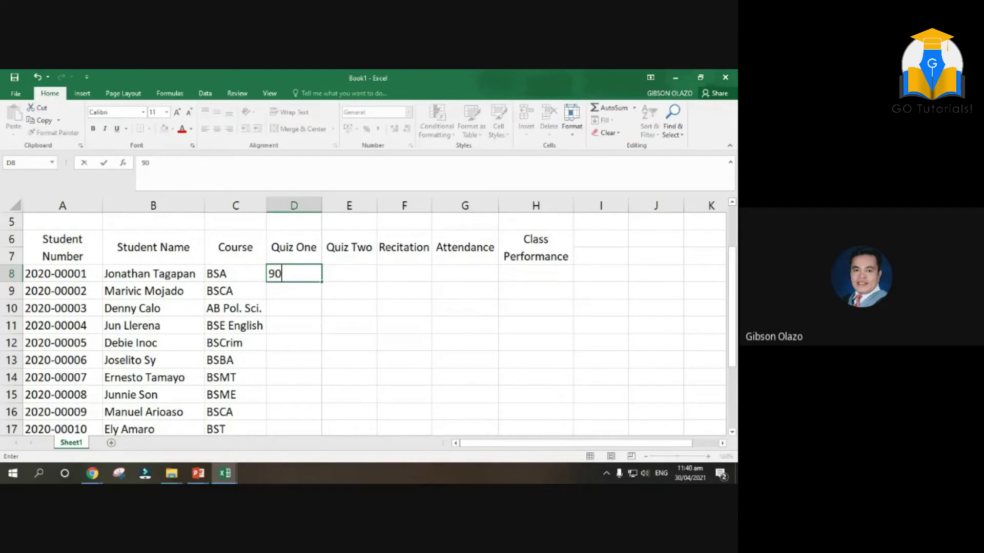
key("Return")
type("90 85 87 84")
key("Return")
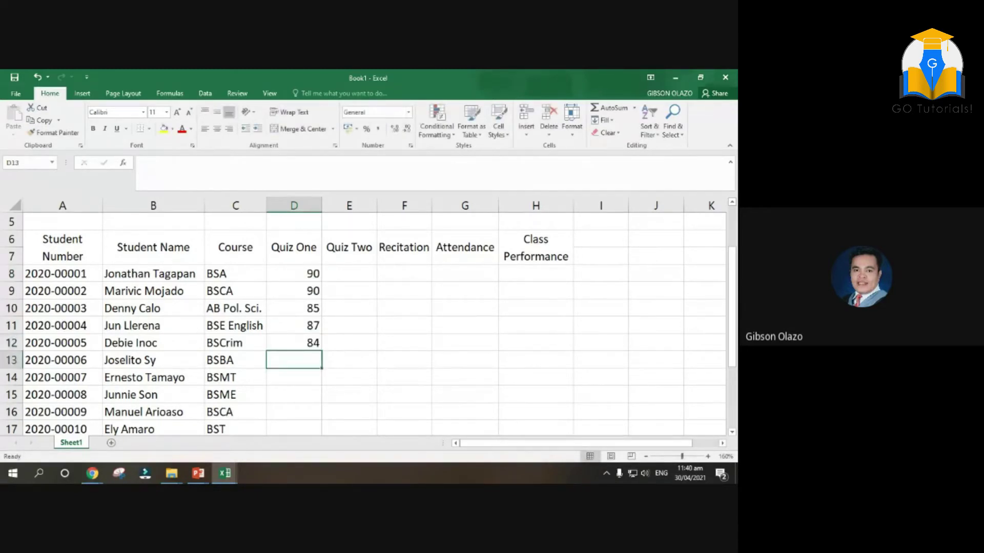
type("83")
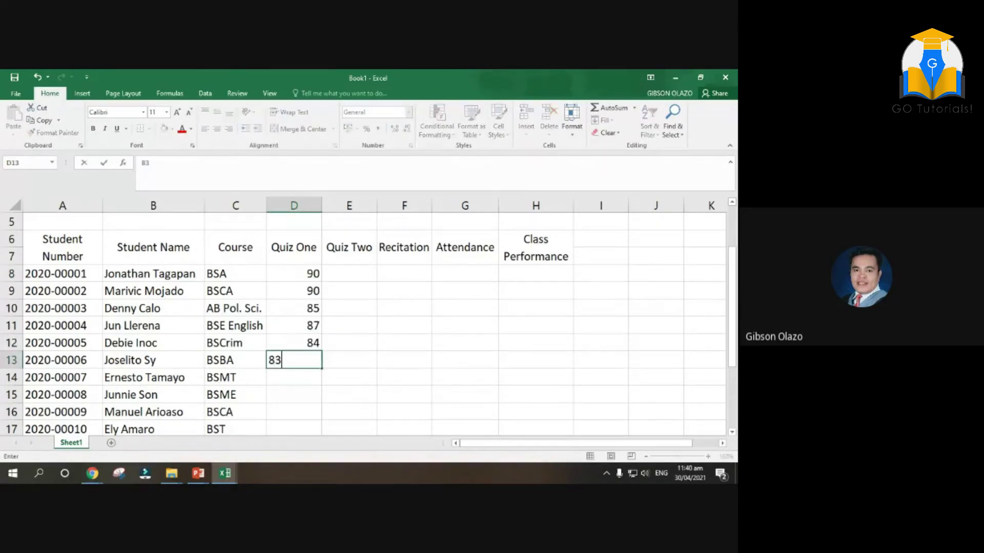
key("Return")
type("78")
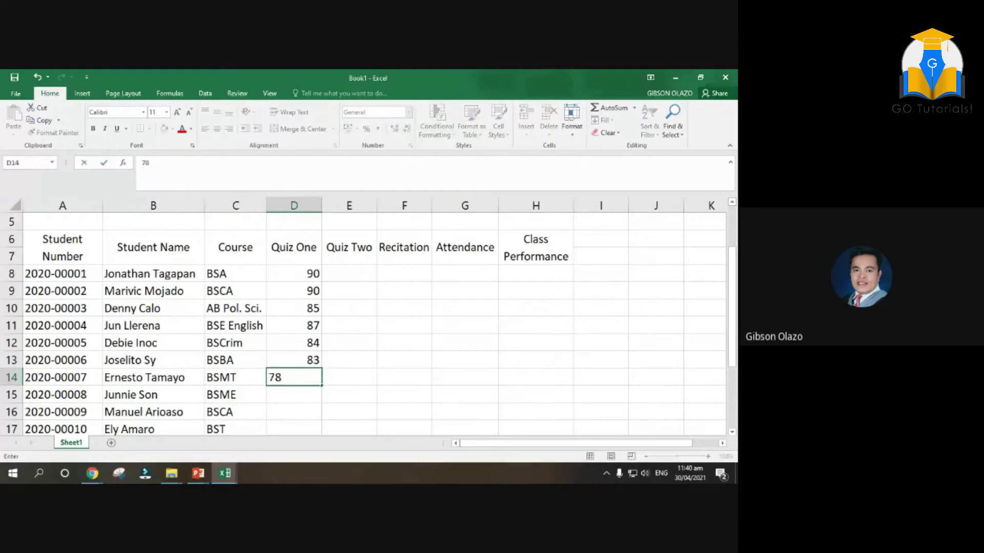
key("Return")
type("80")
key("Return")
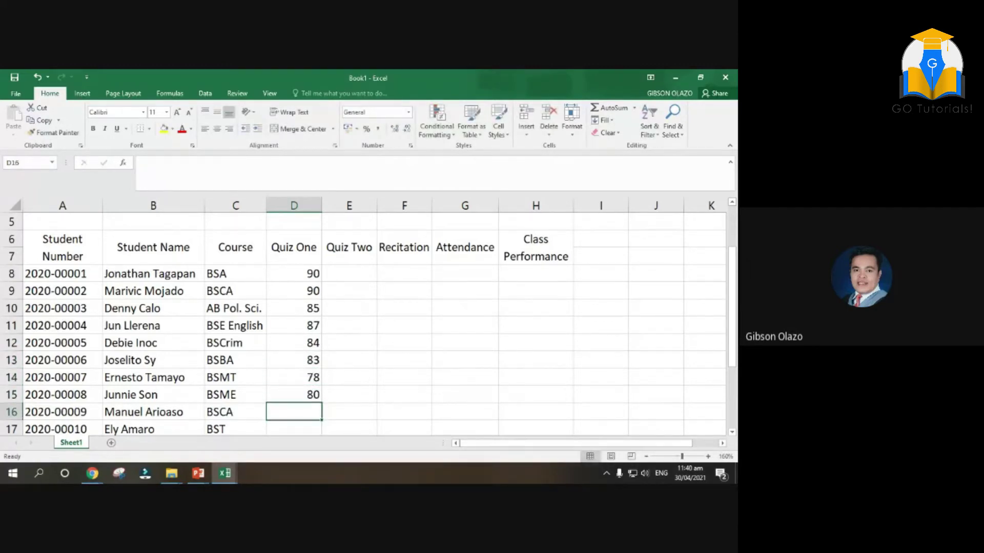
Continue the Quiz One column with scores 78, 80, 84 and 83
type("78")
key("Return")
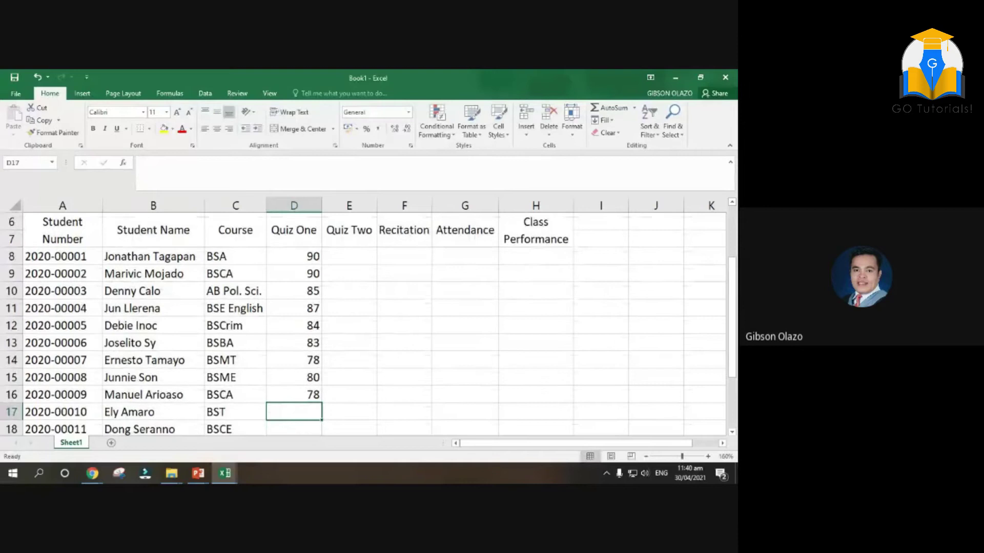
type("80")
key("Return")
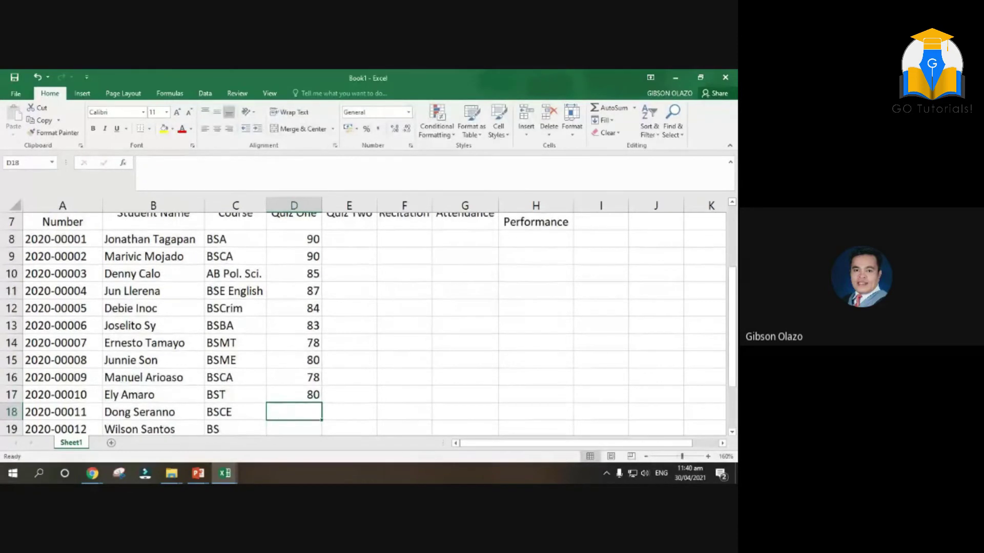
type("84")
key("Return")
type("8")
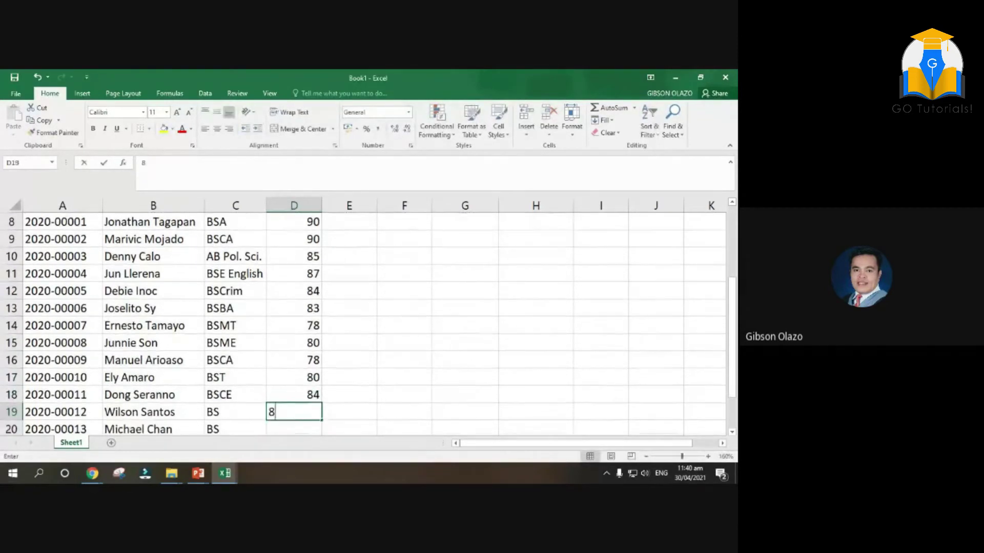
type("3")
key("Return")
key("Down")
key("Down")
key("Down")
key("Down")
key("Up")
key("Up")
key("Up")
key("Up")
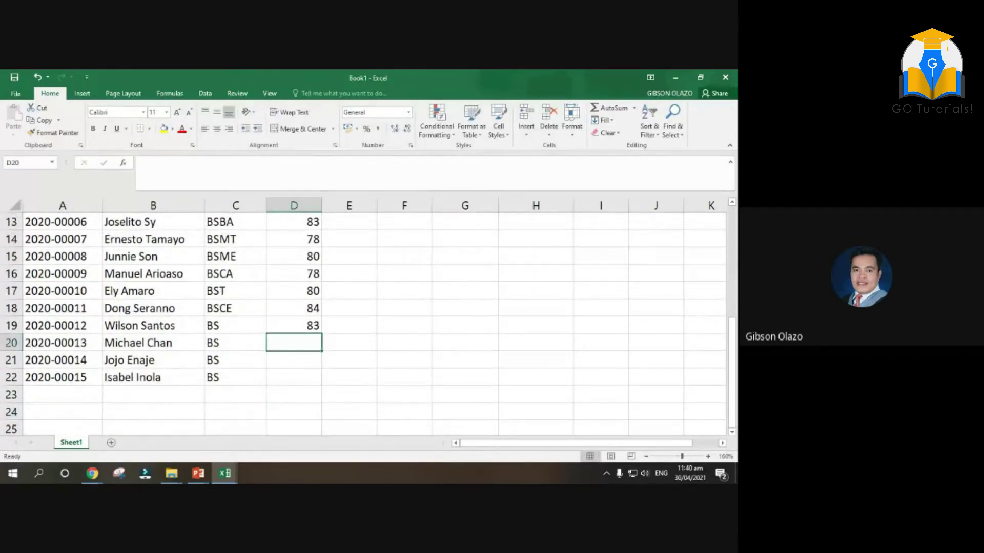
Enter the final Quiz One scores 80, 84, 83 and clear the stray 82 below the table
type("80")
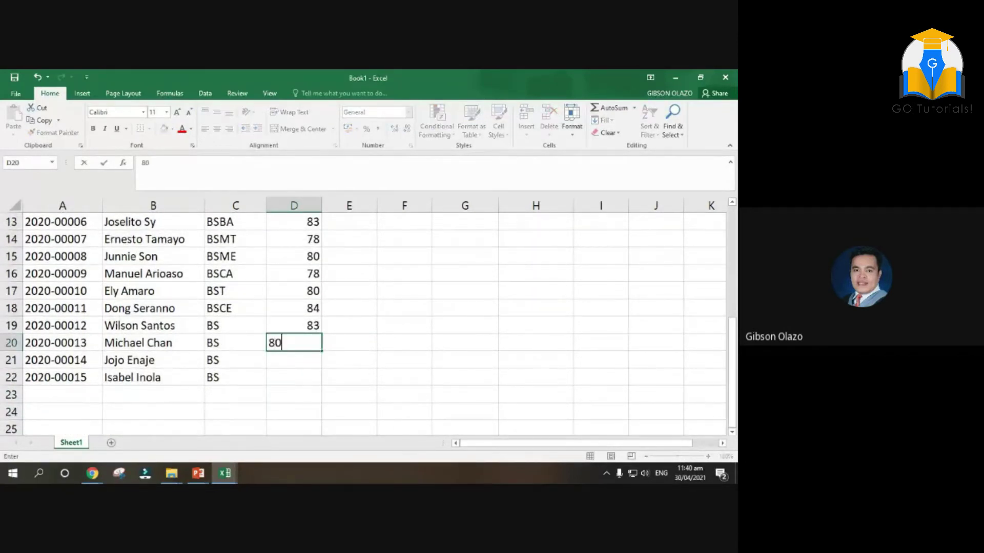
key("Return")
type("84")
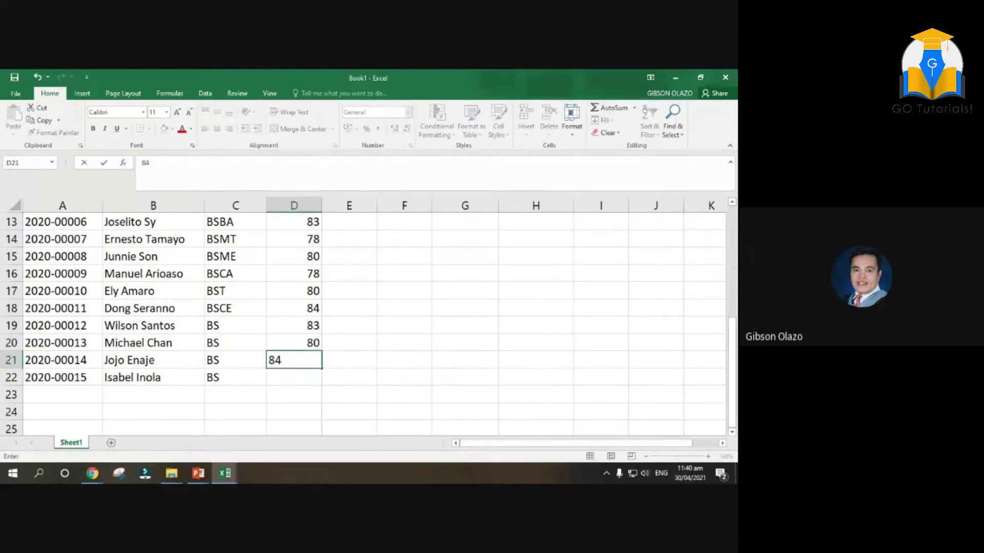
key("Return")
type("83")
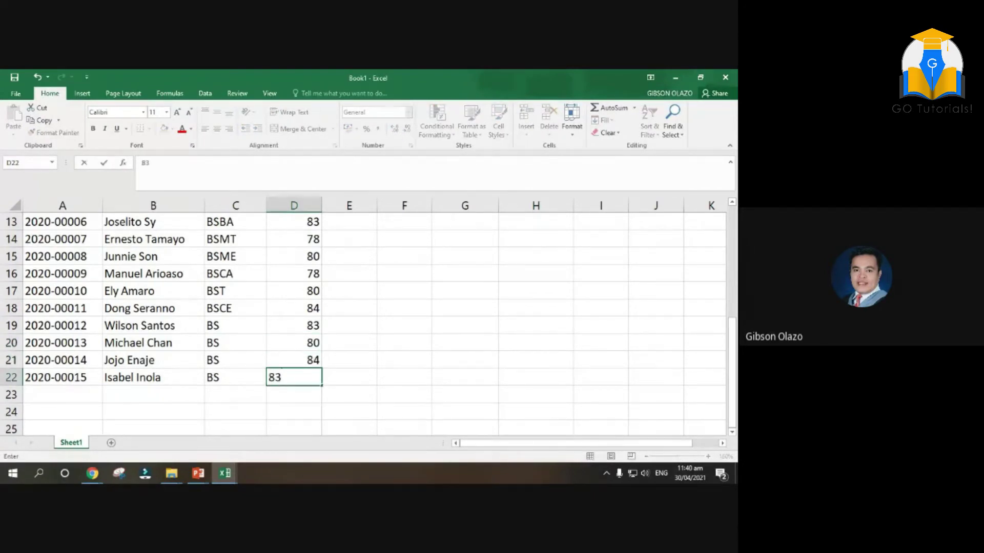
key("Return")
type("82")
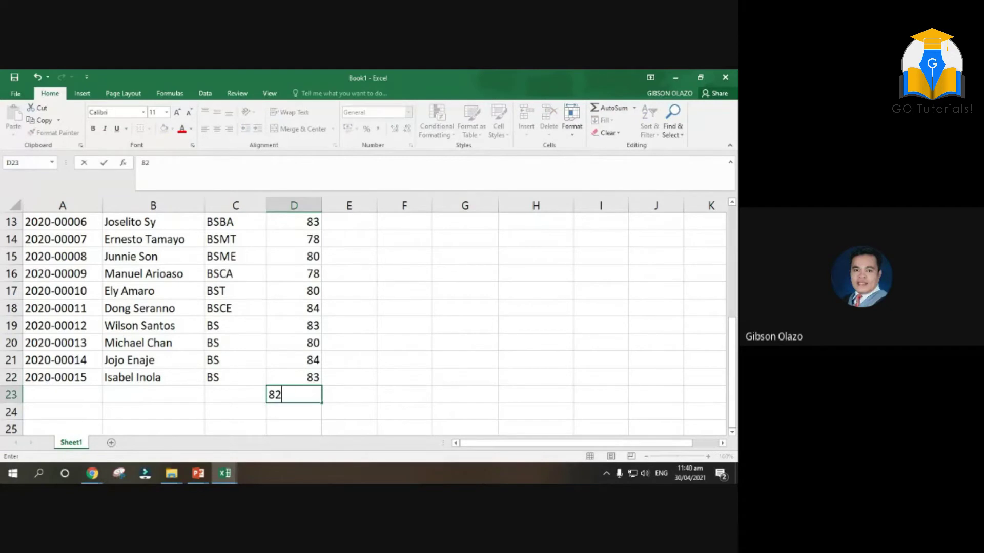
key("BackSpace")
key("BackSpace")
key("Up")
key("Up")
key("Up")
key("Up")
key("Up")
key("Up")
key("Up")
key("Up")
key("Up")
key("Up")
key("Up")
key("Up")
key("Up")
key("Up")
key("Up")
key("Up")
key("Up")
key("Up")
key("Up")
key("Up")
key("Up")
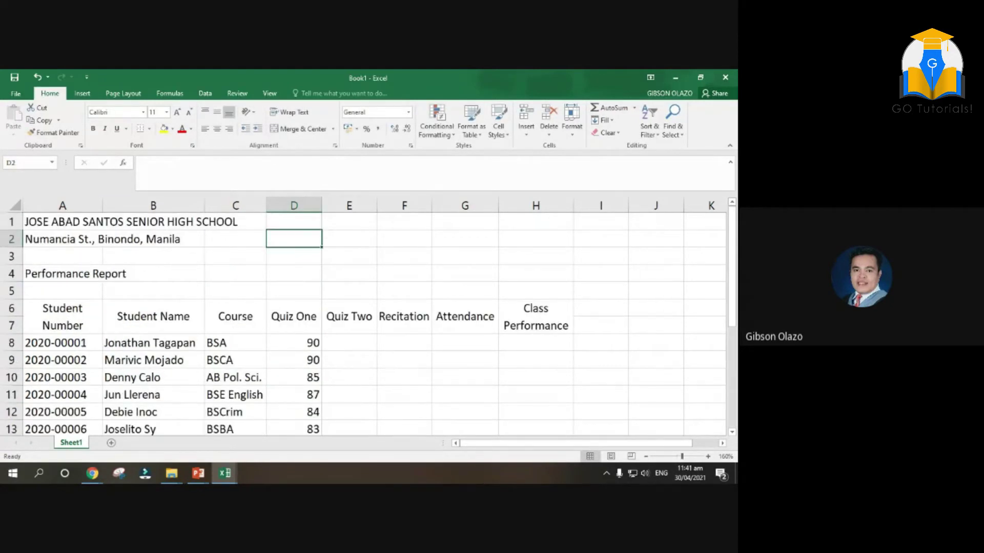
scroll(338, 292, "down", 3)
Enter Quiz Two scores 95, 85, 84, 86, 84, 92, 84 in E8:E14
scroll(360, 245, "up", 1)
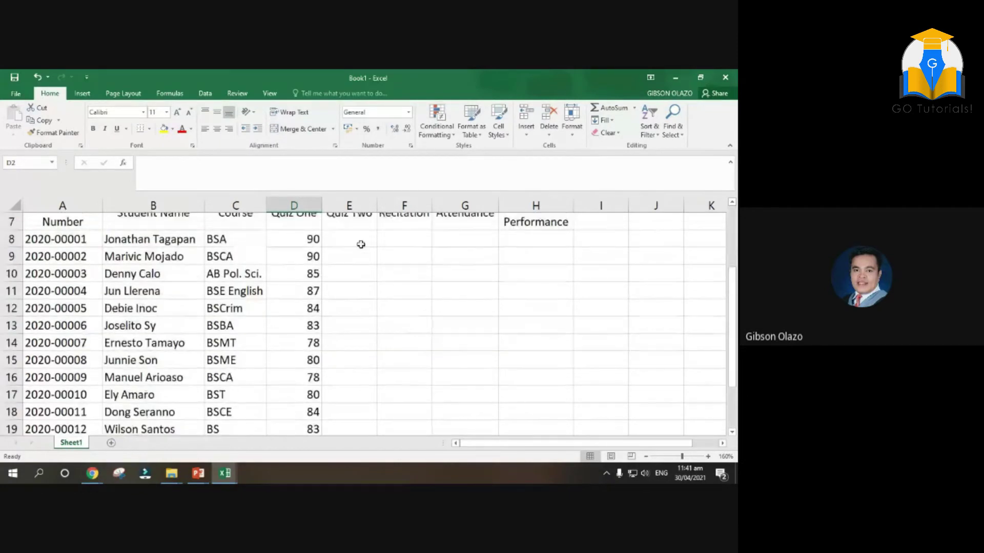
left_click(361, 244)
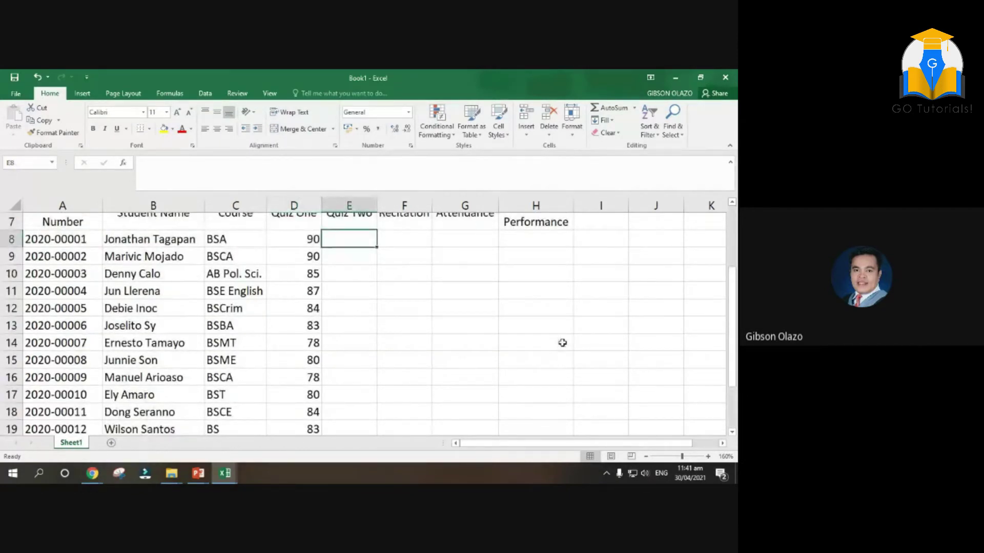
type("95")
key("Return")
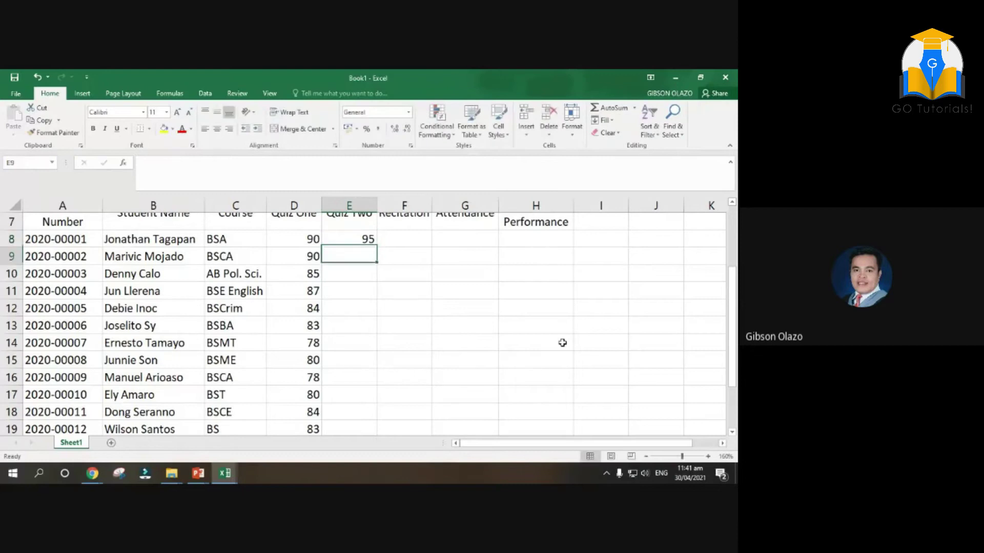
type("85")
key("Return")
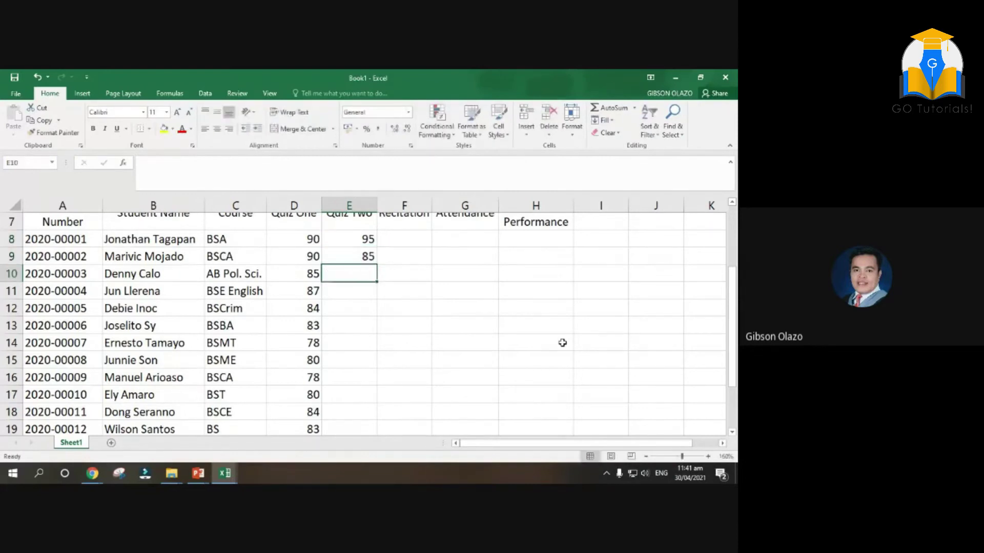
type("84")
key("Return")
type("86")
key("Return")
type("84")
key("Return")
type("92")
key("Return")
type("84")
key("Return")
Enter Quiz Two scores 87, 89, 82, 90, 93, 94, 95, 87 in E15:E22
type("87")
key("Return")
type("89")
key("Return")
type("82")
key("Return")
type("90")
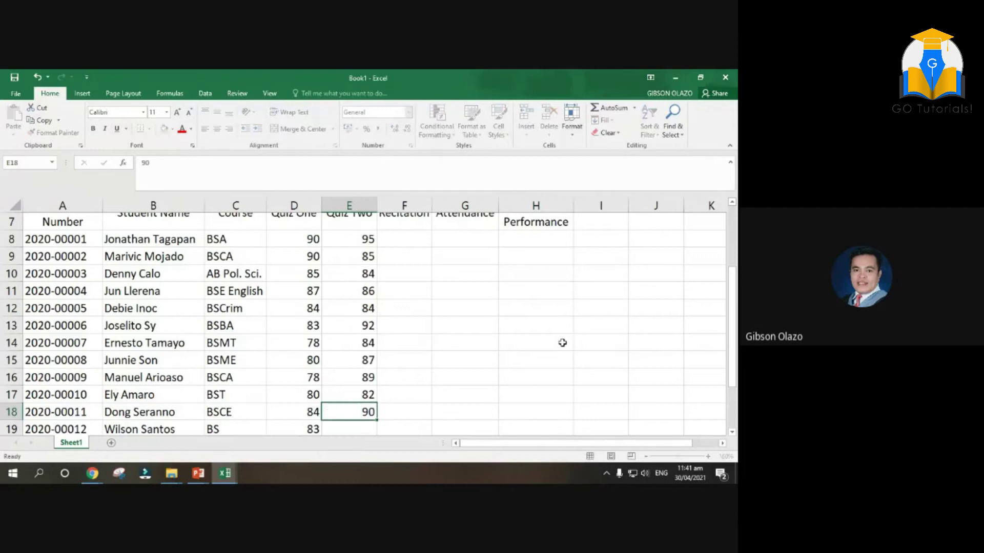
key("Return")
type("93")
key("Return")
type("9")
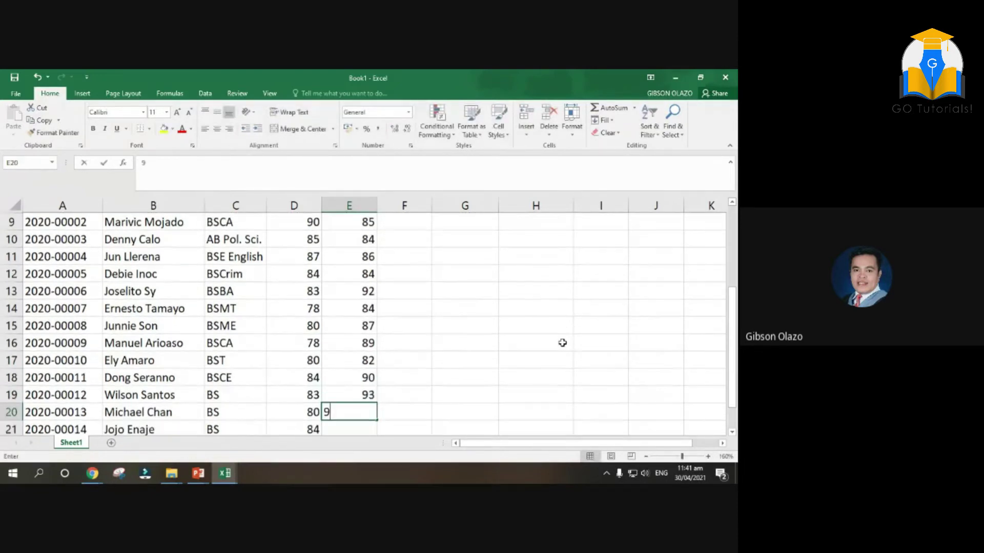
type("4")
key("Return")
type("95")
key("Return")
type("87")
key("Return")
scroll(416, 339, "up", 4)
Enter the first Recitation scores from F8 down: 90, 96, 94, 97, 85, 93, 92, 90, 91, 91, 92, 93
left_click(407, 327)
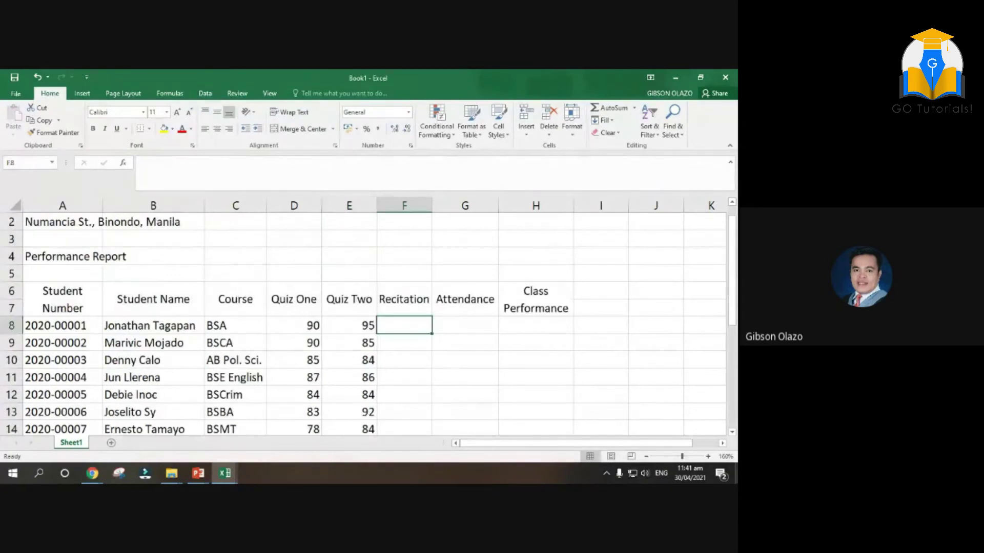
type("90")
key("Return")
type("96")
key("Return")
type("94")
key("Return")
type("97")
key("Return")
type("85")
key("Return")
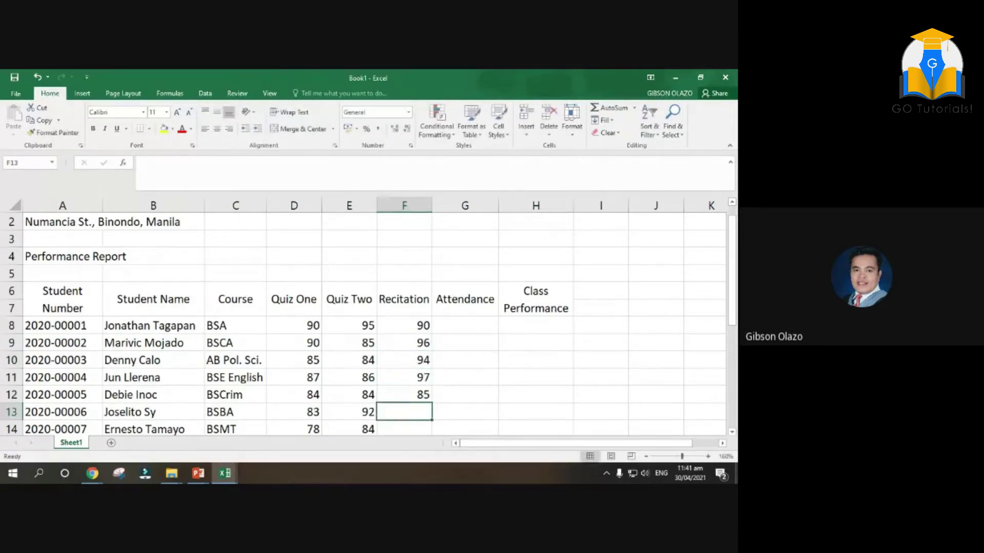
type("93")
key("Return")
type("92")
key("Return")
type("90")
key("Return")
type("91")
key("Return")
type("91")
key("ctrl+Return")
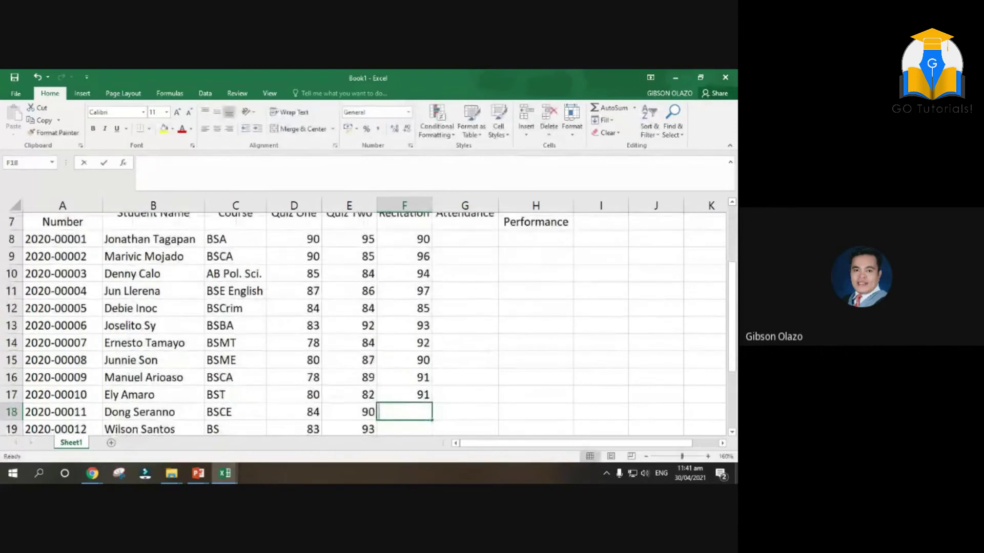
type("2")
key("Return")
type("93")
key("Return")
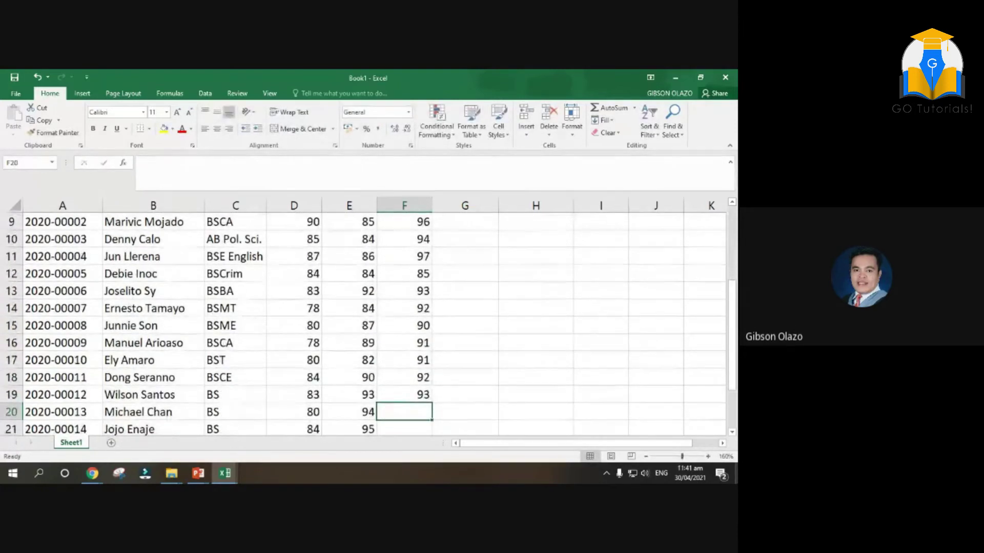
Select the table's heading rows, starting from the Student Number heading, to review the layout
scroll(309, 347, "up", 2)
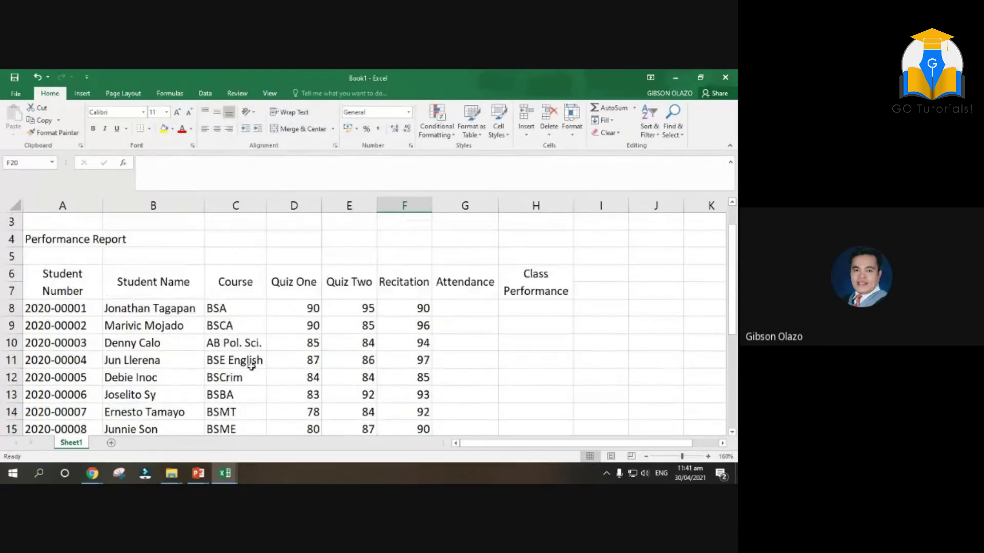
scroll(263, 362, "down", 5)
scroll(182, 325, "up", 3)
scroll(195, 330, "up", 2)
left_click(47, 278)
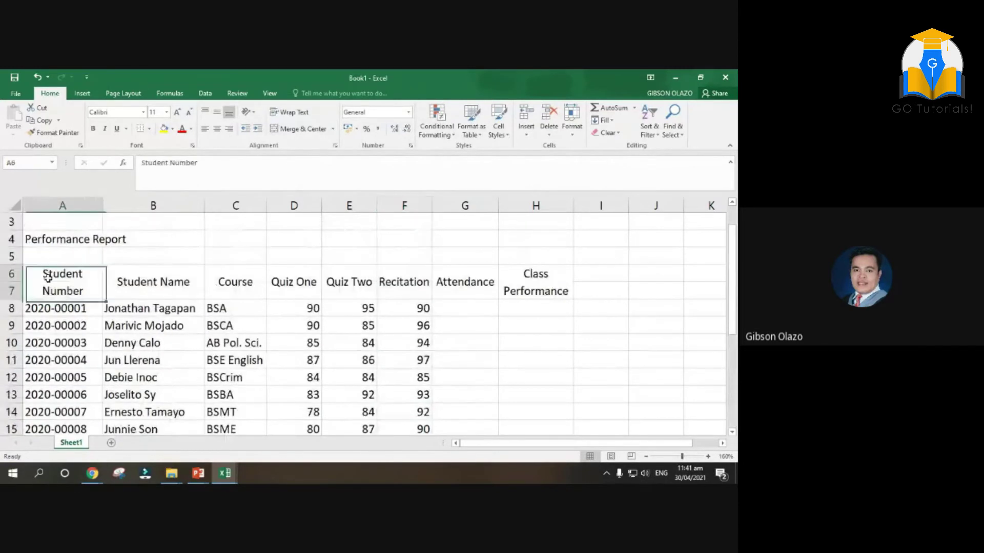
left_click_drag(48, 277, 538, 289)
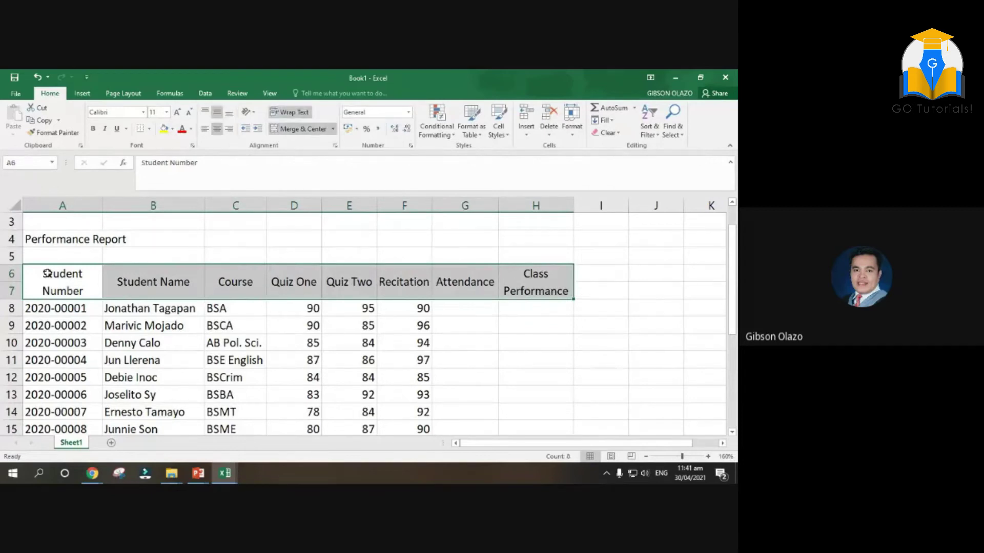
scroll(47, 272, "up", 1)
scroll(48, 272, "up", 1)
left_click_drag(48, 222, 538, 325)
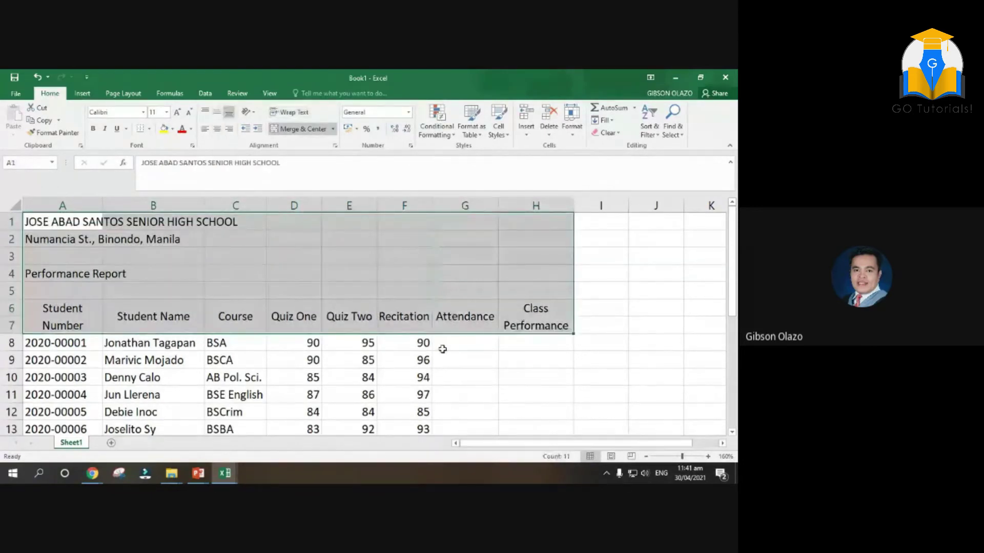
scroll(440, 348, "down", 3)
scroll(314, 397, "down", 2)
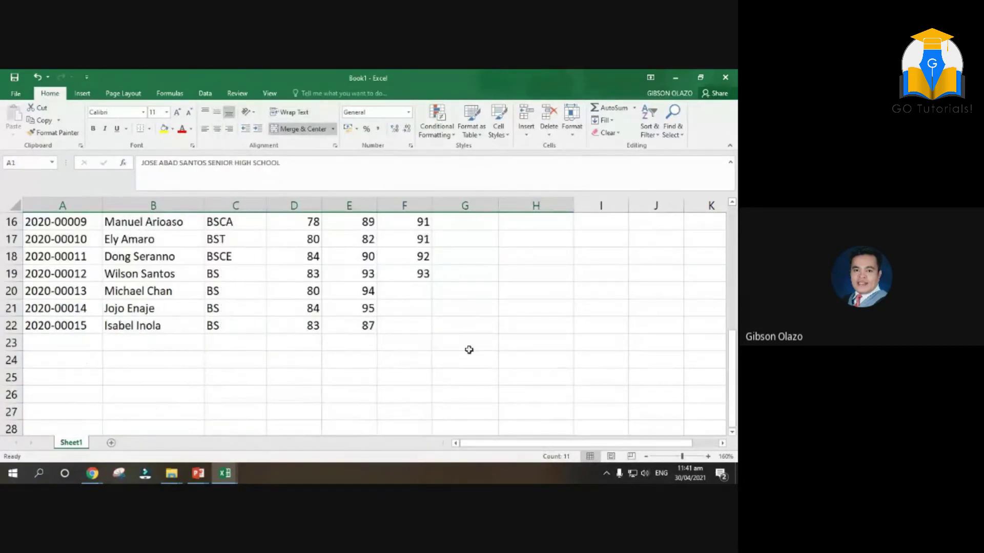
Enter the remaining Recitation scores 88, 85 and 96 down to F22
left_click(408, 283)
type("88")
key("Return")
type("85")
key("Return")
type("96")
key("Return")
type("9")
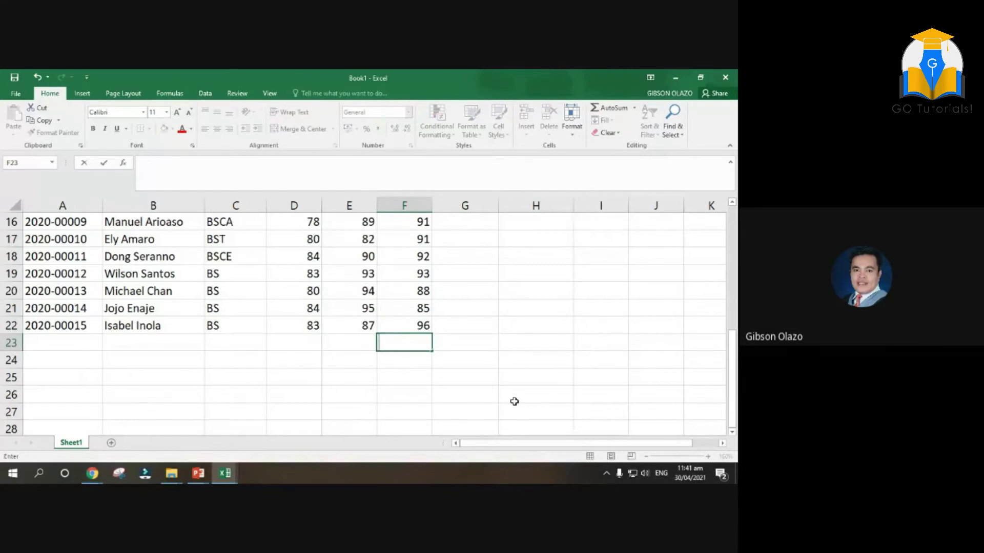
left_click(533, 400)
scroll(512, 353, "up", 4)
Enter Attendance scores 80, 85, 86, 84, 87, 85, 82 and 86 in G8 to G15
left_click(472, 295)
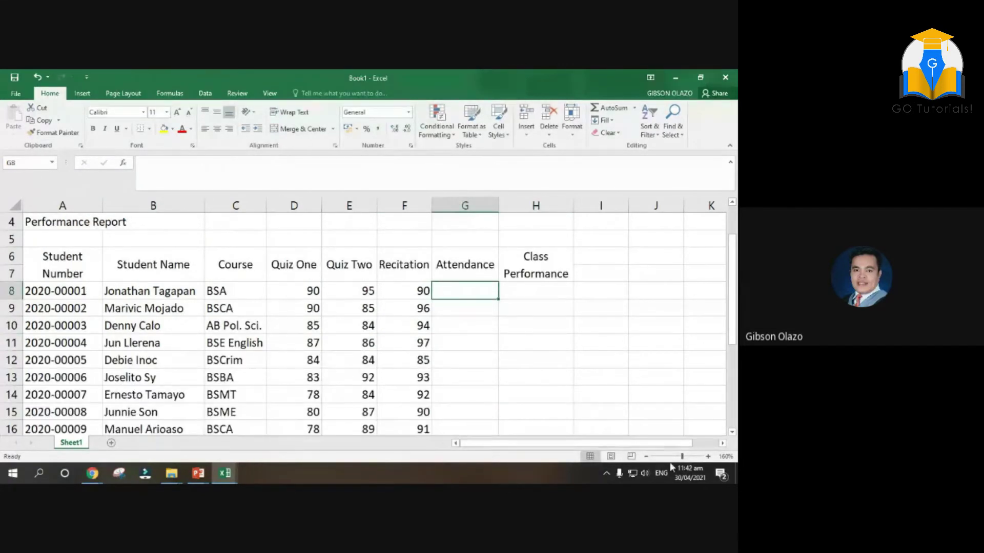
type("80")
key("Return")
type("85")
key("Return")
type("86")
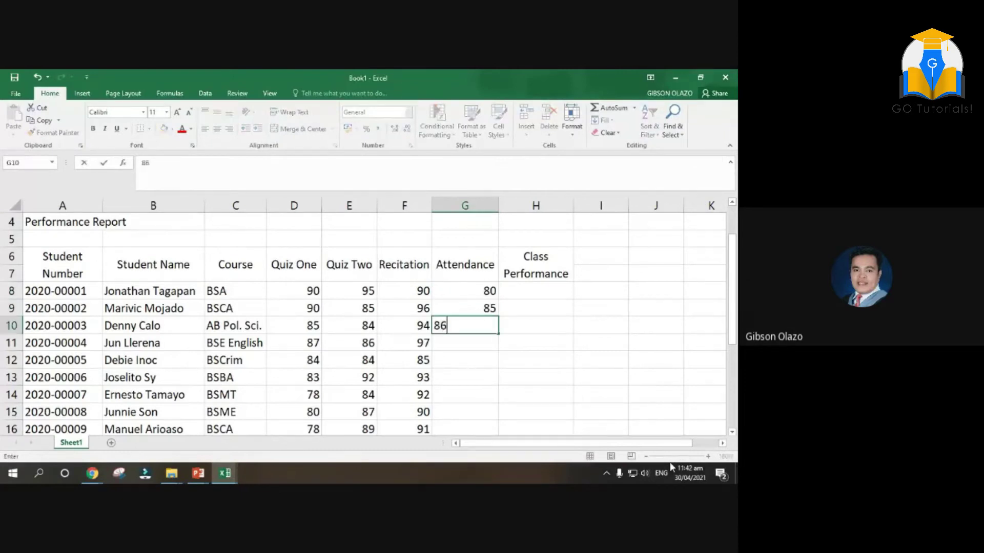
key("Return")
type("84")
key("Return")
type("87")
key("Return")
type("85")
key("Return")
type("82")
key("Return")
type("86")
key("Return")
Enter the remaining Attendance scores 87, 89, 85, 86, 85, 82 and 85 down to G22
scroll(587, 428, "down", 2)
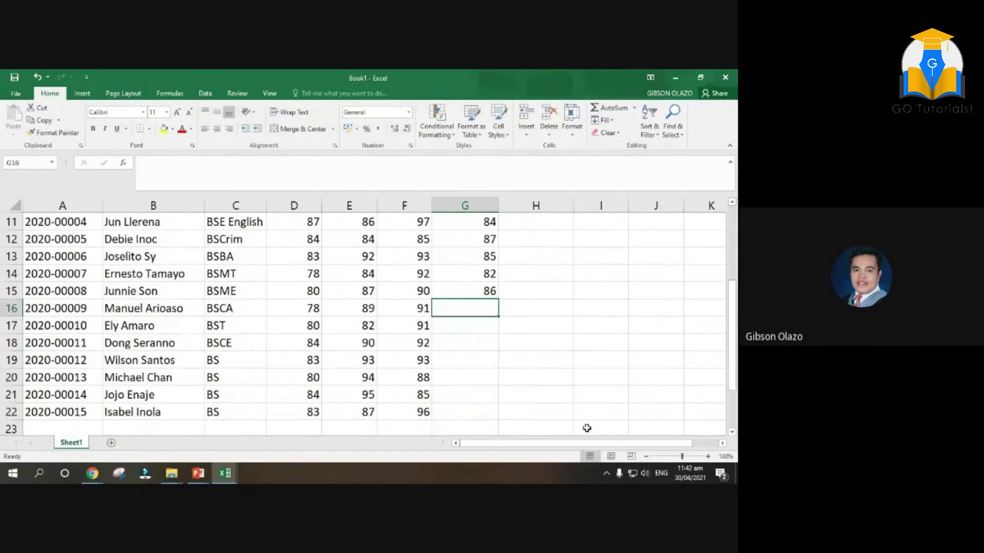
type("87")
key("Return")
type("89")
key("Return")
type("85")
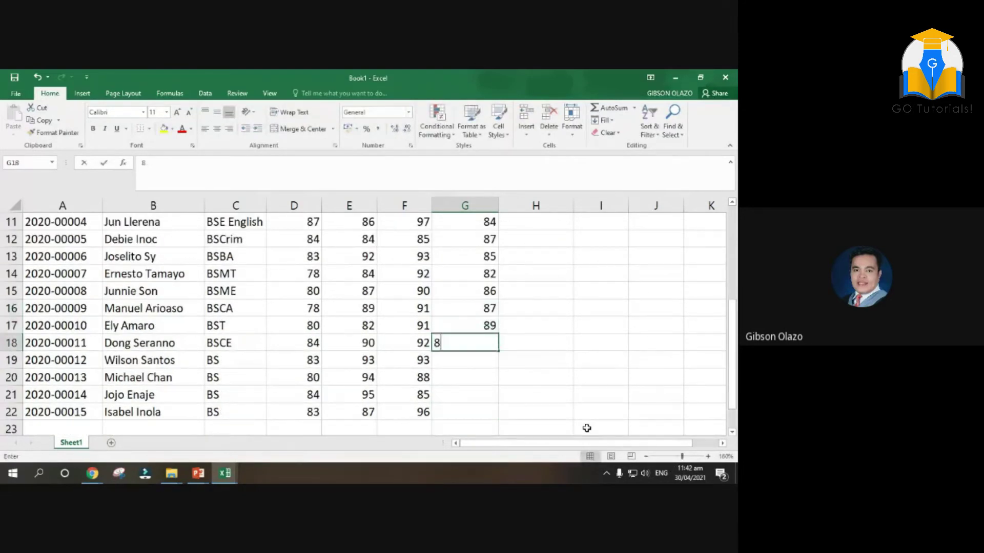
key("Return")
type("86")
key("Return")
type("85")
key("Return")
type("82")
key("Return")
type("85")
key("Return")
scroll(586, 428, "up", 4)
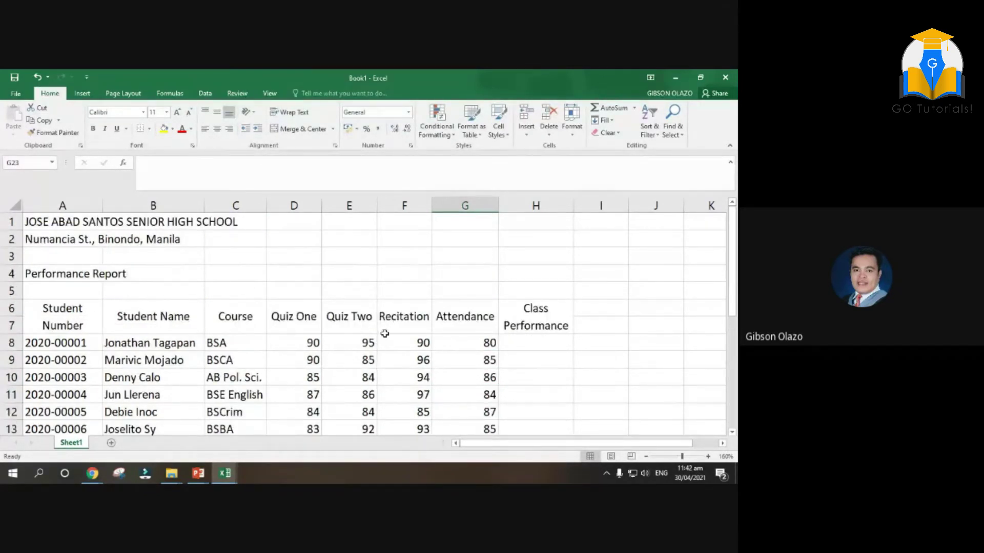
In H8, enter =(D8+E8+F8+G8)/4 to average the first student's four scores
left_click(306, 350)
left_click(353, 347)
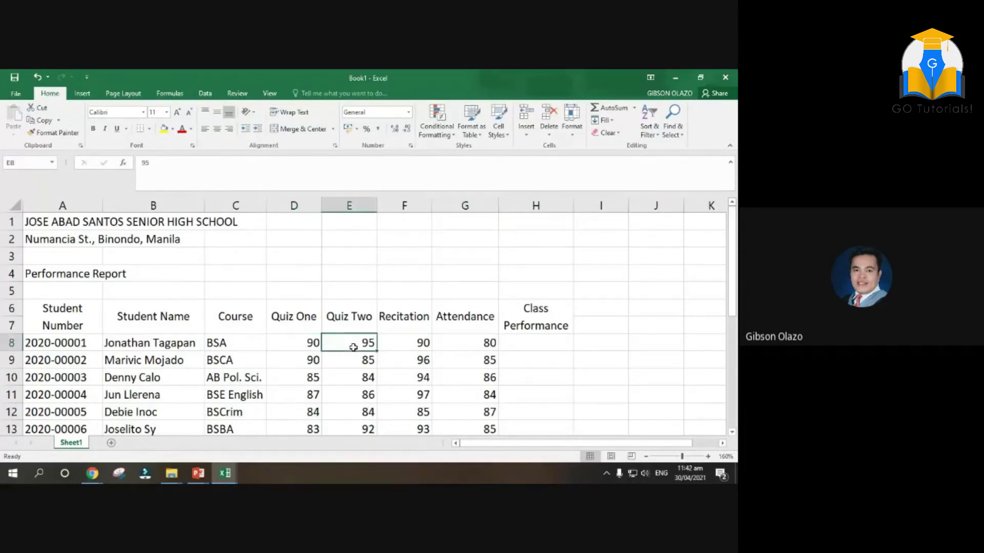
left_click(418, 341)
left_click(451, 340)
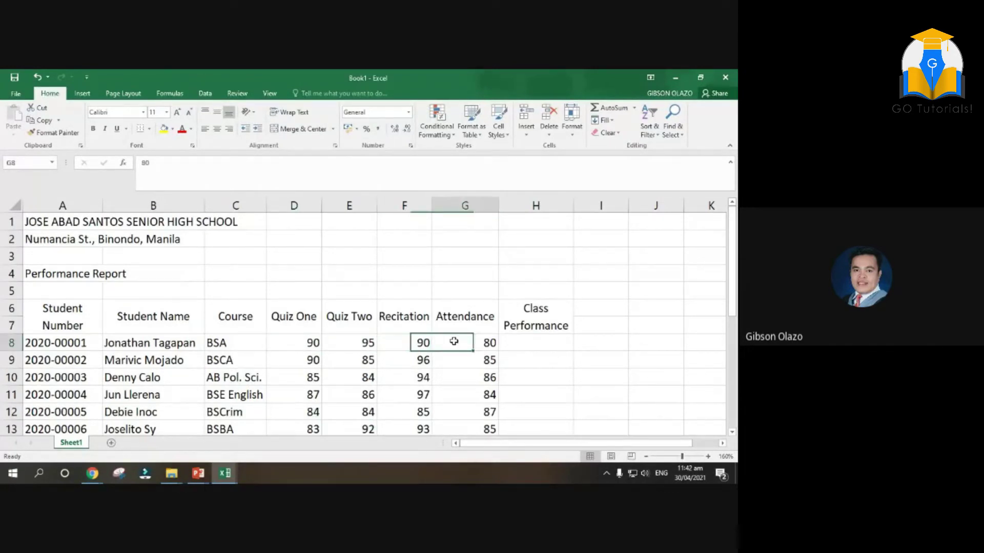
left_click(532, 344)
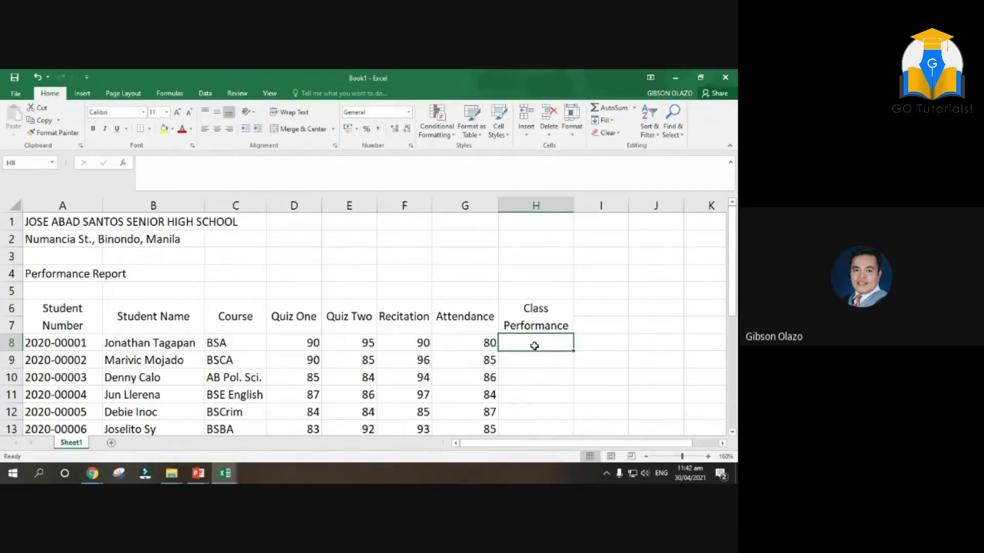
type("=")
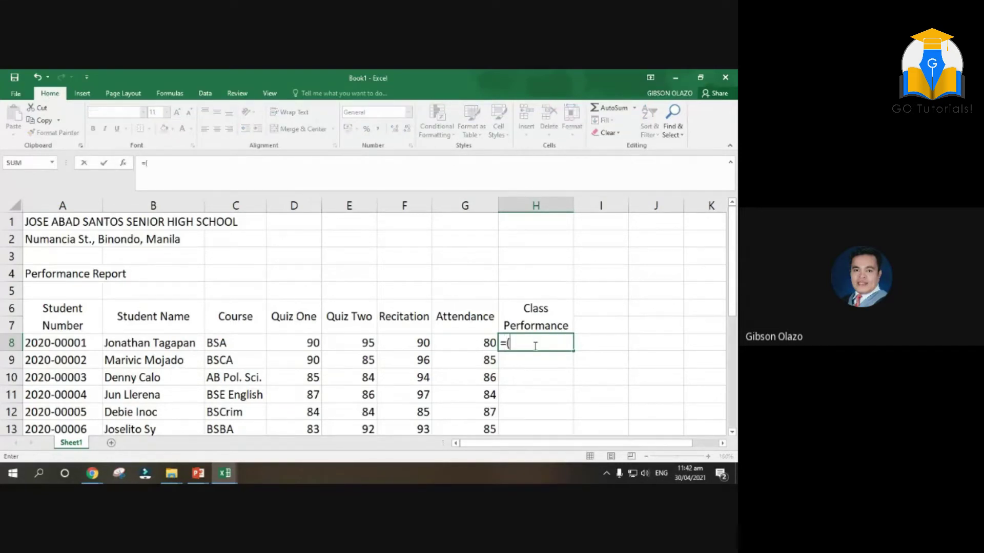
type("(")
left_click(287, 340)
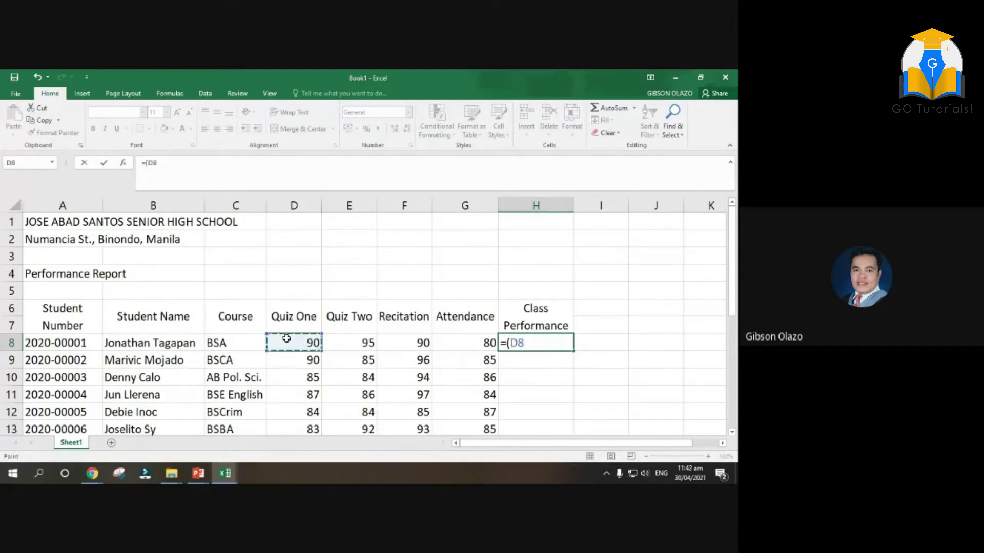
type("+")
left_click(351, 341)
type("+")
left_click(407, 341)
type("+")
left_click(469, 338)
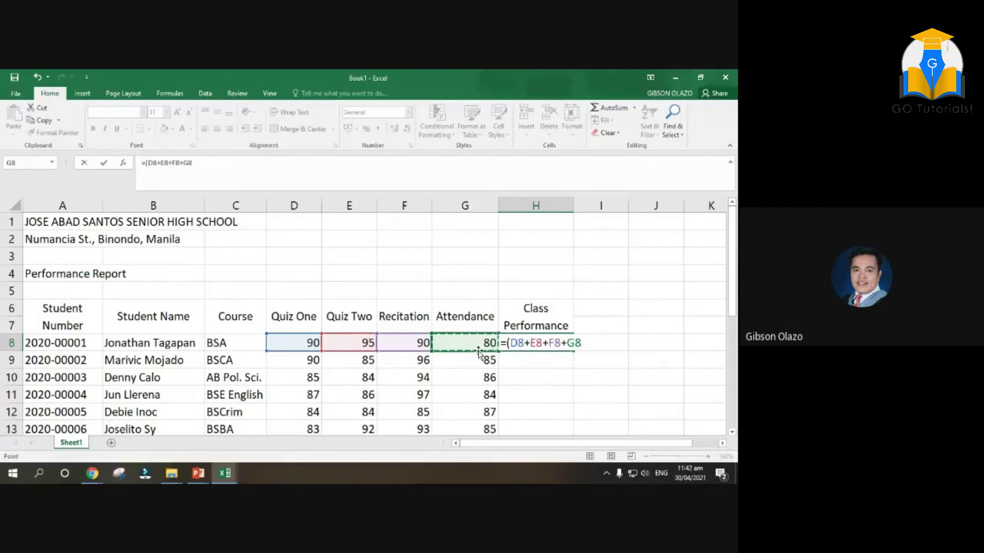
type(")/")
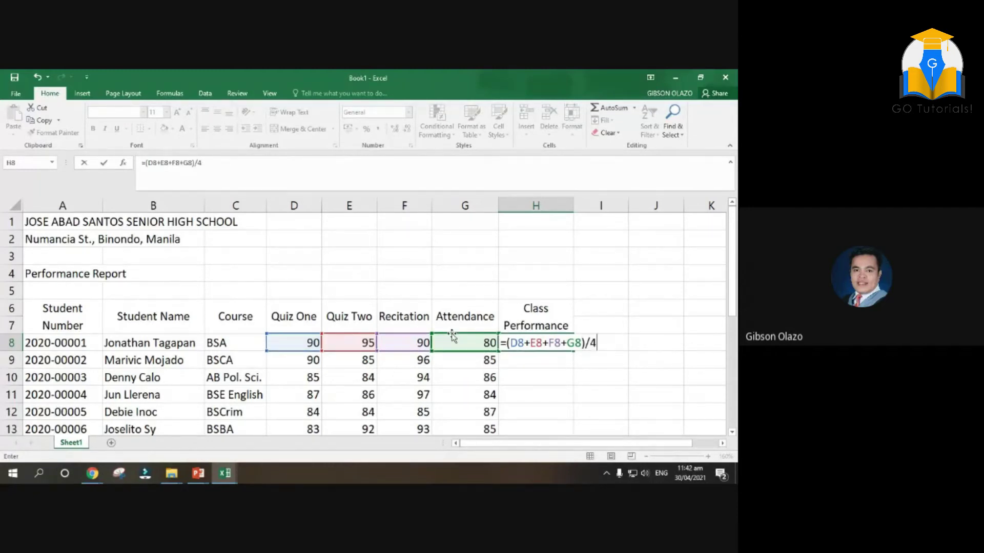
type("4")
key("Return")
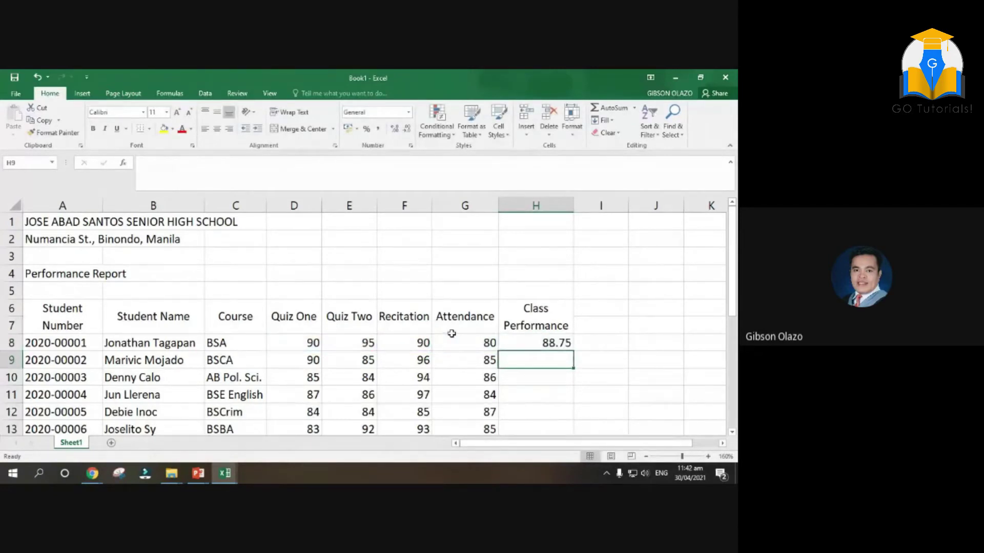
Replace the H8 formula with =AVERAGE(D8:G8), giving 88.75
left_click(551, 339)
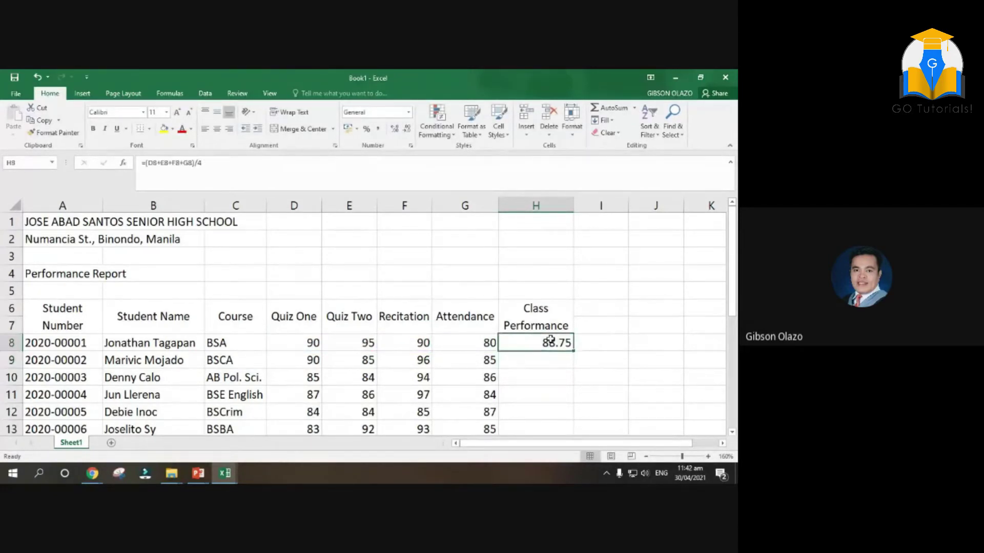
type("=AV")
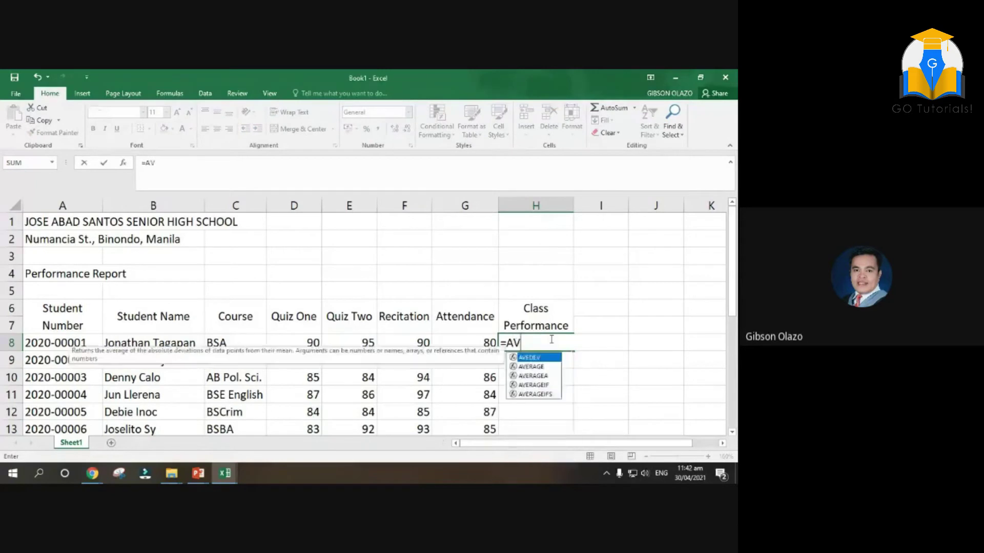
type("ERAGE(")
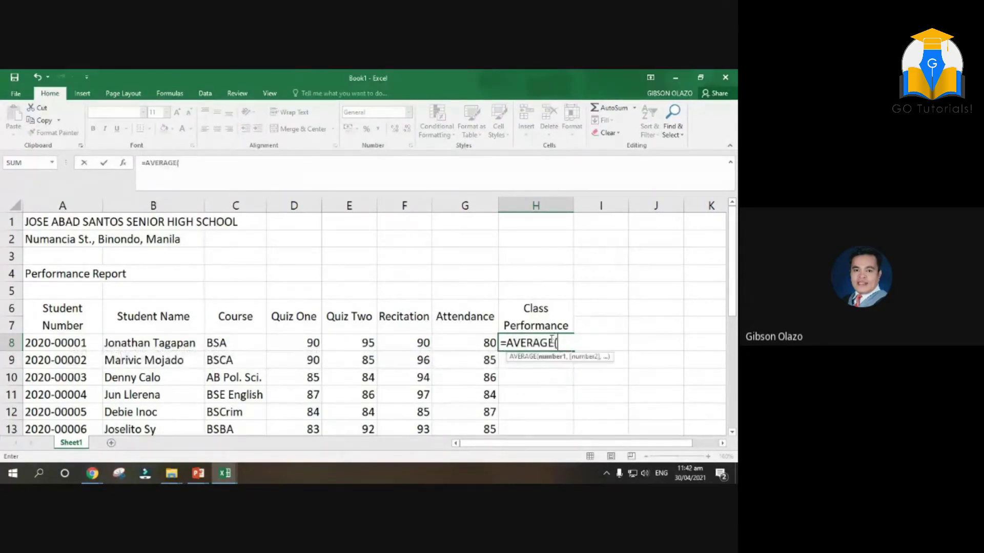
left_click_drag(297, 341, 459, 341)
key("Return")
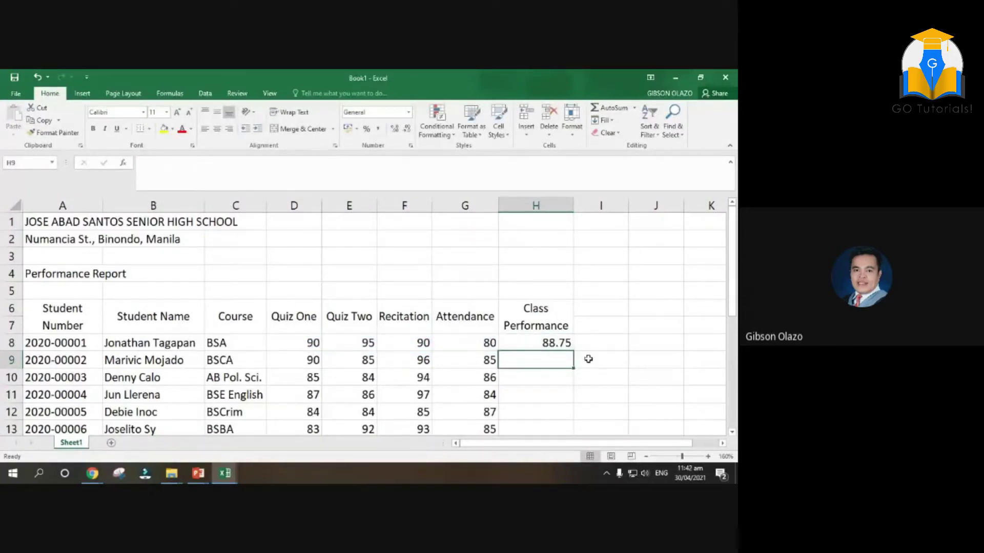
scroll(614, 369, "down", 1)
scroll(615, 369, "down", 2)
scroll(615, 369, "up", 3)
Fill the H8 average formula down to H22 and reduce decimals to whole numbers
left_click(548, 341)
left_click_drag(578, 352, 566, 404)
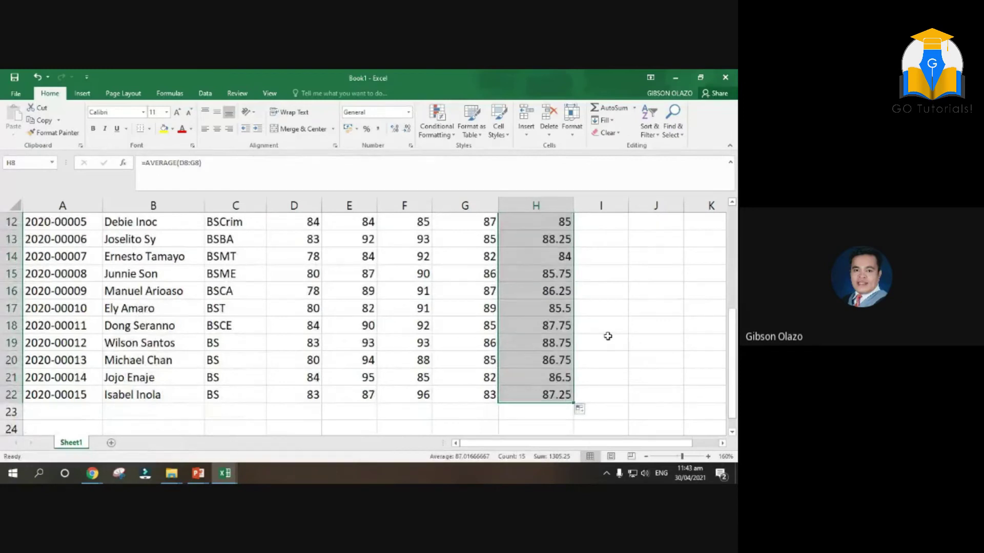
scroll(608, 336, "up", 4)
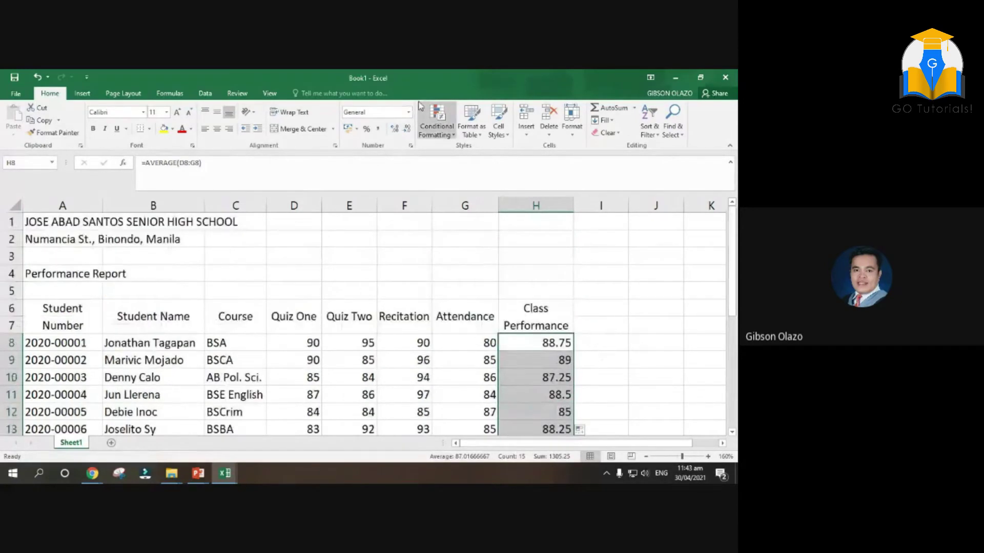
left_click(408, 131)
left_click(408, 131)
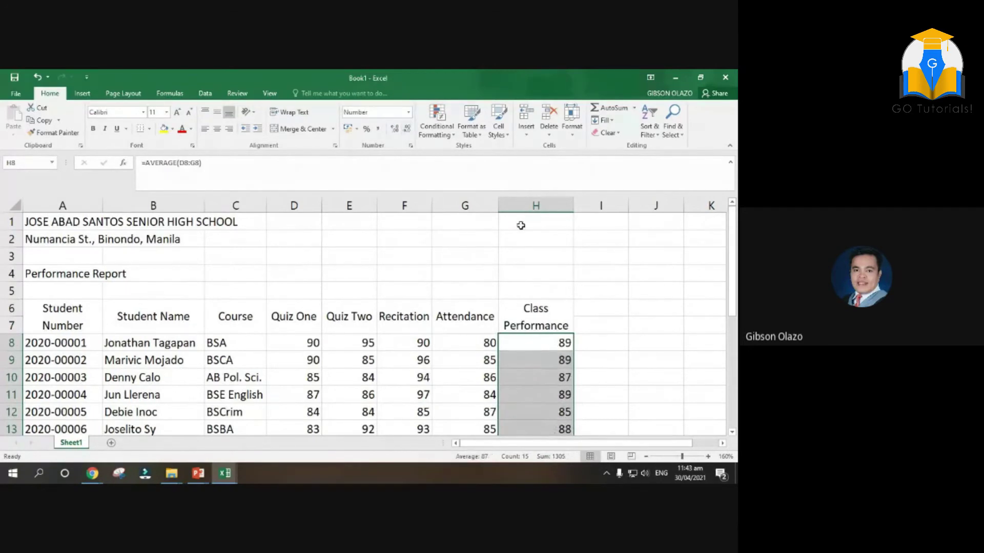
scroll(540, 267, "down", 4)
scroll(540, 266, "up", 2)
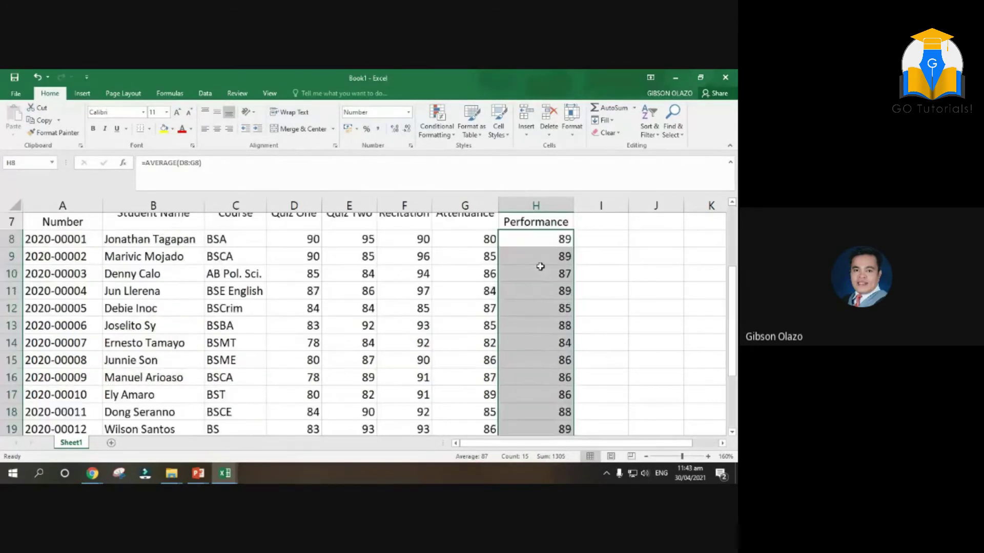
Centre all score cells in D8:H22
left_click_drag(308, 242, 532, 396)
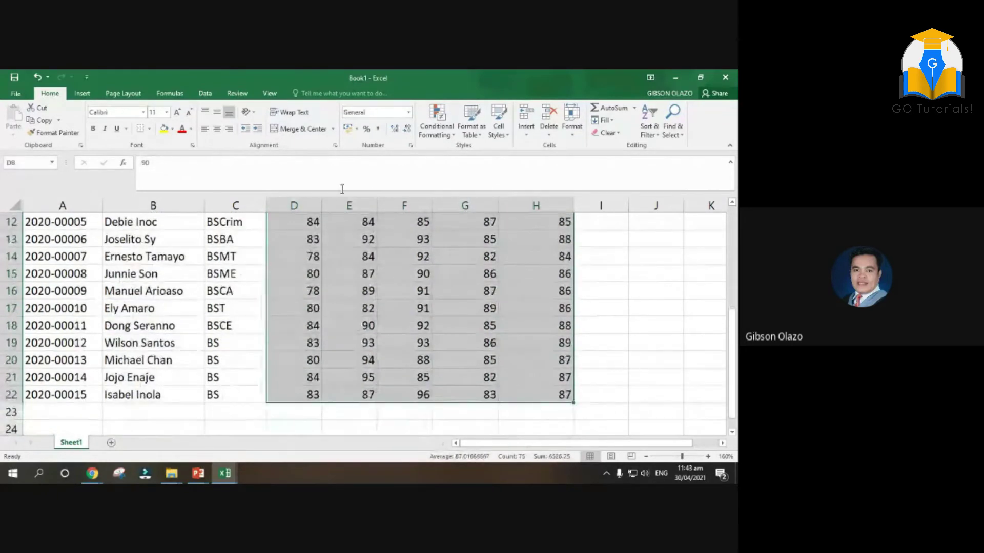
left_click(218, 129)
scroll(621, 323, "up", 1)
left_click(622, 323)
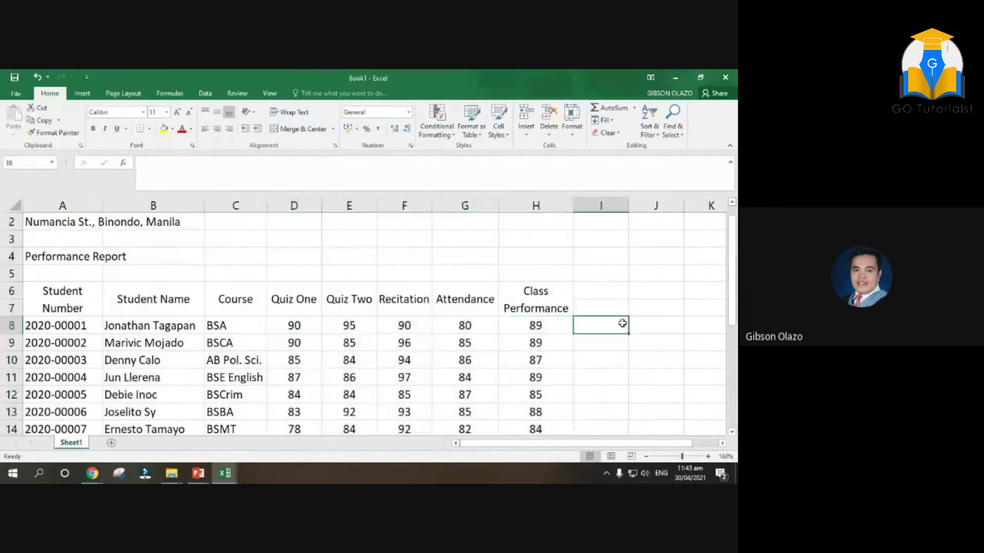
scroll(622, 323, "down", 4)
scroll(621, 323, "up", 3)
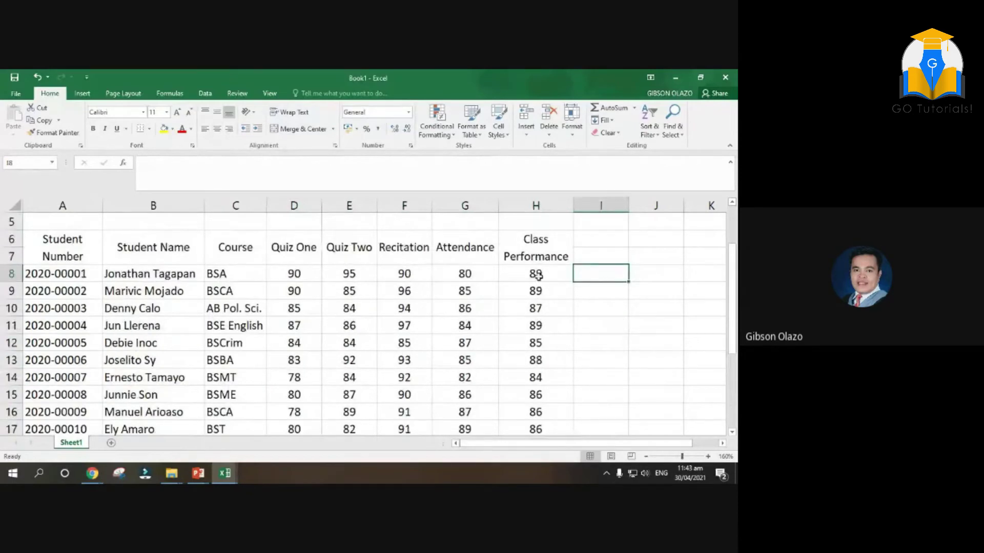
left_click_drag(535, 274, 538, 409)
scroll(601, 320, "up", 3)
left_click_drag(294, 324, 441, 328)
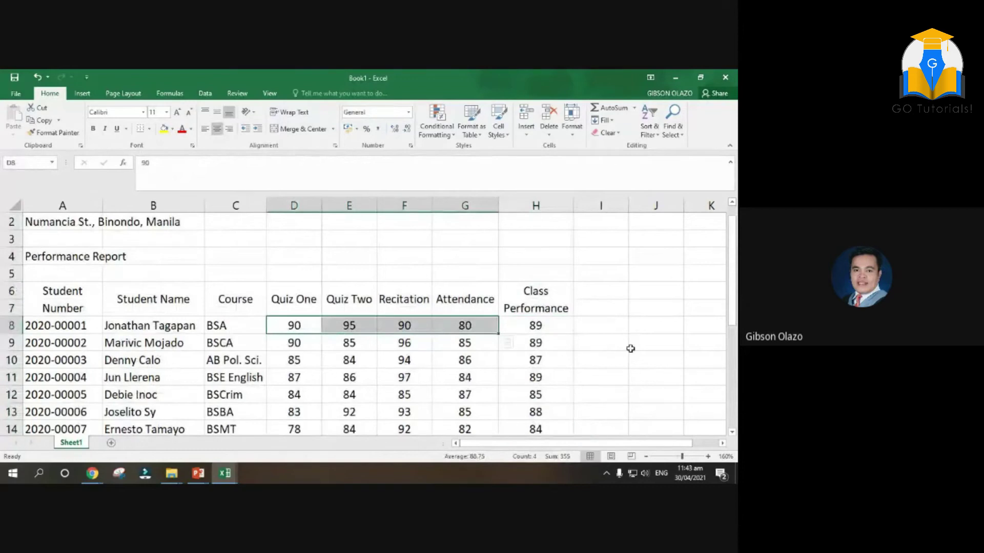
scroll(630, 346, "down", 3)
scroll(630, 348, "down", 2)
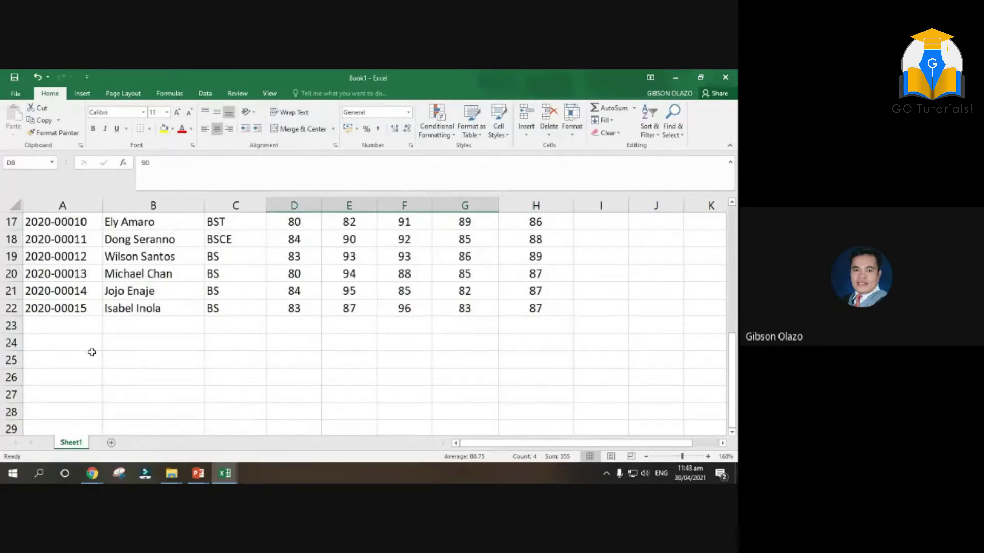
Type the labels TOTAL, AVERAGE, MINIMUM and MAXIMUM in B23:B26, then select them
left_click(133, 329)
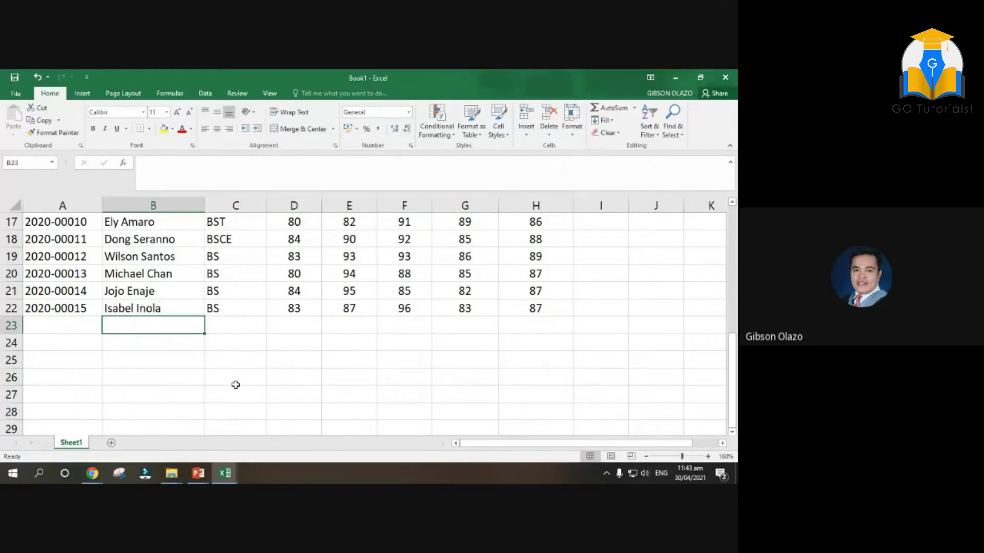
type("tota")
key("BackSpace")
key("BackSpace")
key("BackSpace")
type("TOTAL")
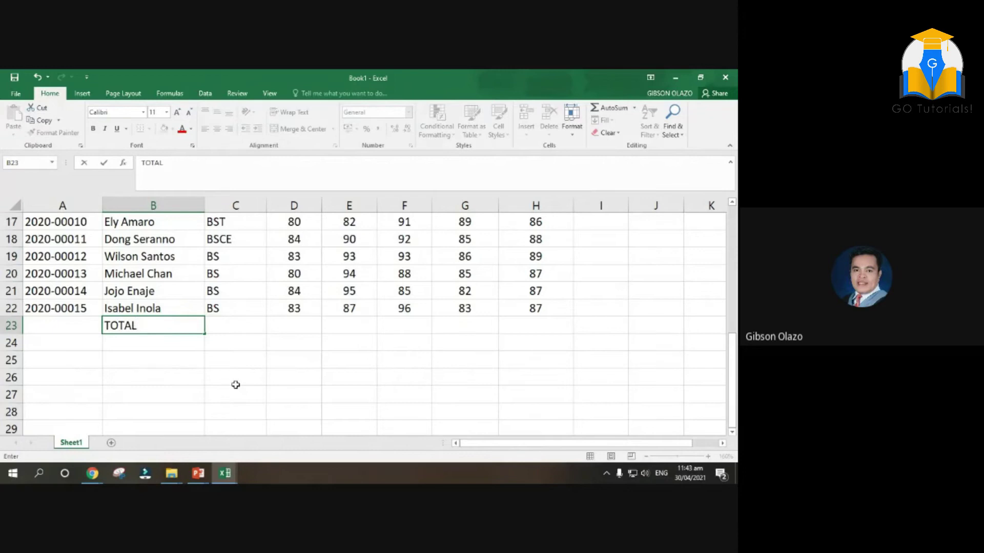
key("Return")
type("AVERAGE")
key("Return")
type("MI")
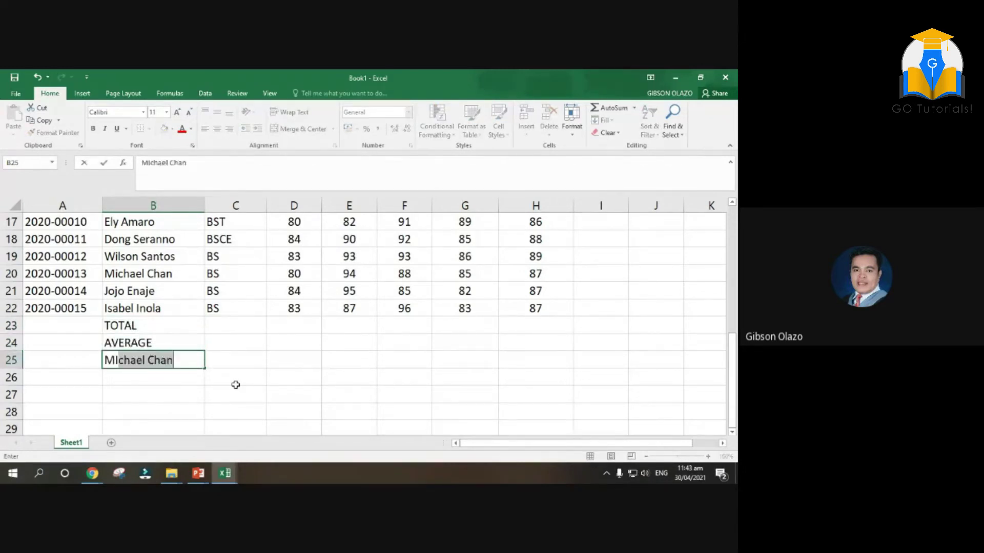
type("NIMUM")
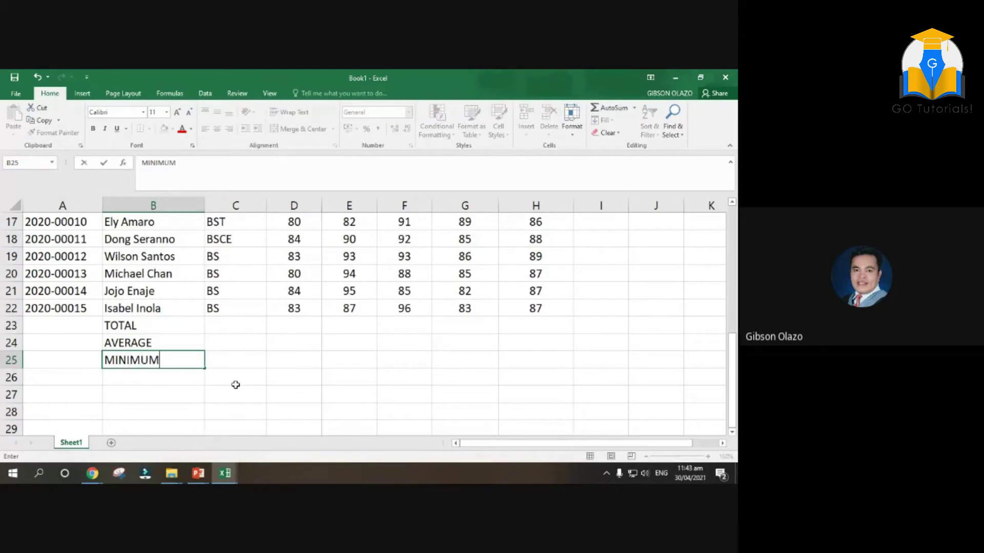
key("Return")
type("MAXIM")
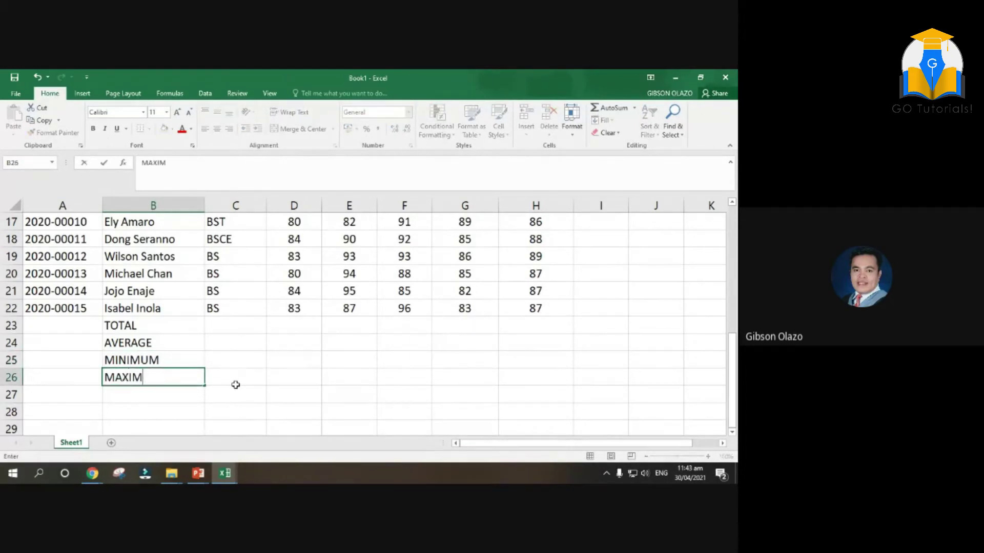
type("UM")
left_click(233, 360)
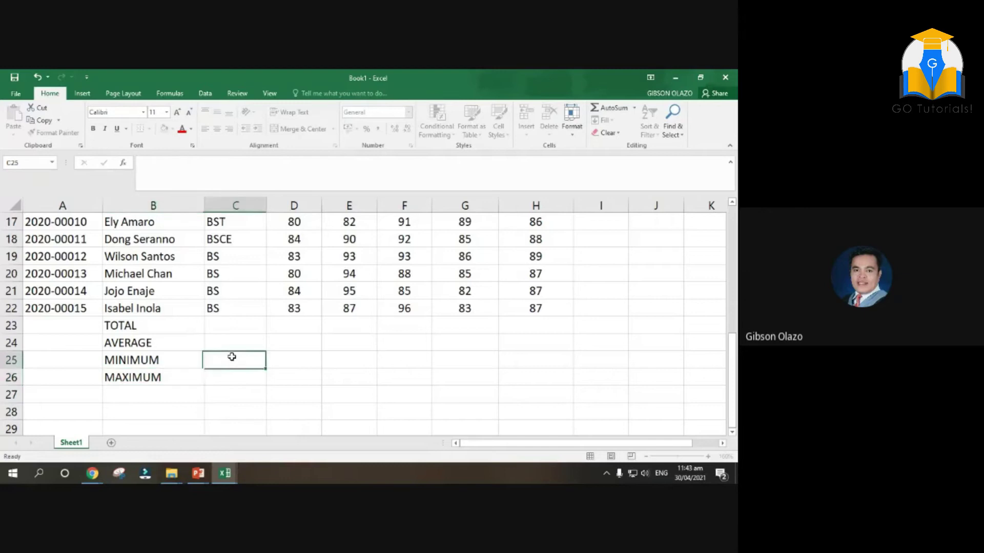
left_click_drag(129, 328, 129, 379)
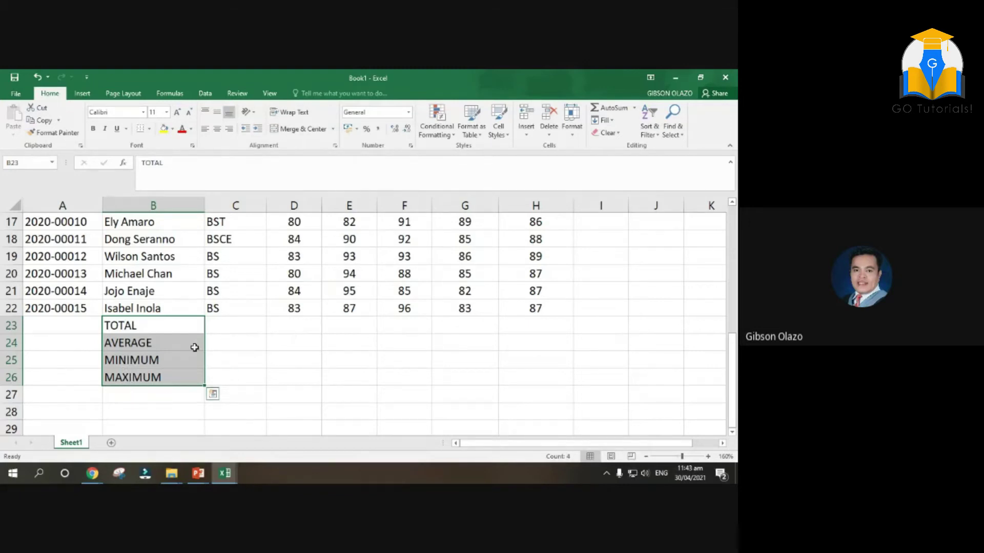
Merge and center the TOTAL and AVERAGE labels across columns B and C
left_click(136, 327)
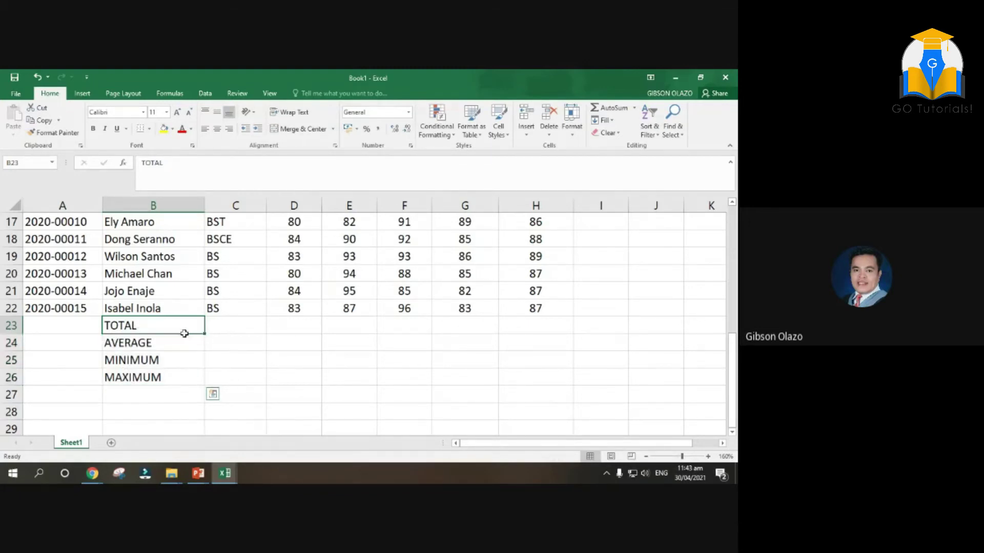
left_click_drag(185, 331, 184, 343)
left_click_drag(295, 325, 520, 382)
left_click(165, 326)
left_click_drag(165, 326, 173, 374)
left_click_drag(158, 324, 228, 323)
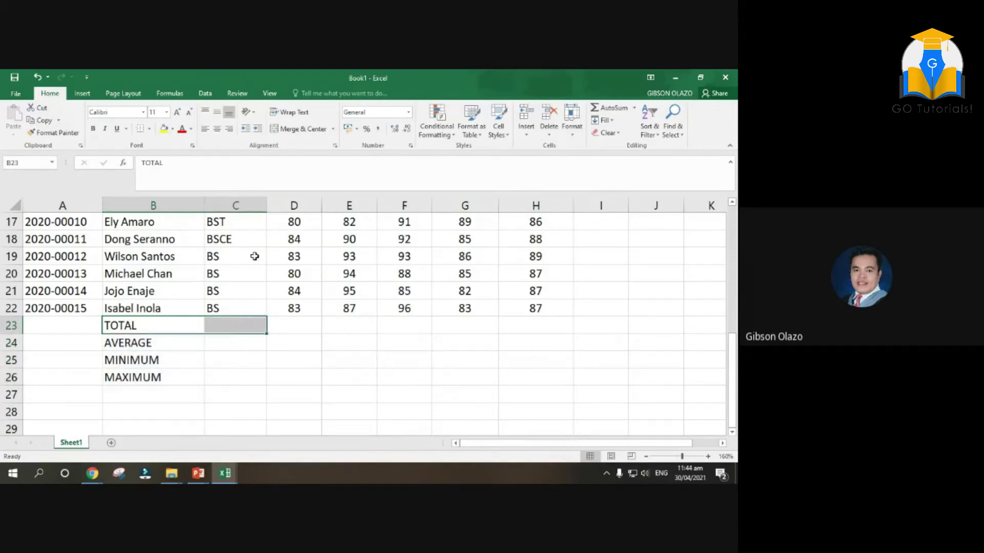
left_click(307, 130)
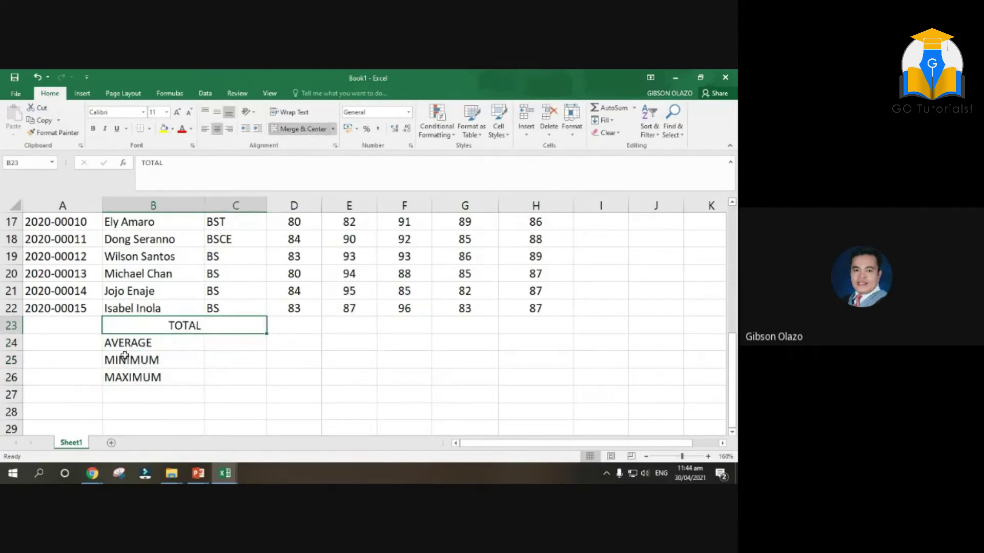
left_click_drag(126, 344, 234, 344)
left_click(298, 129)
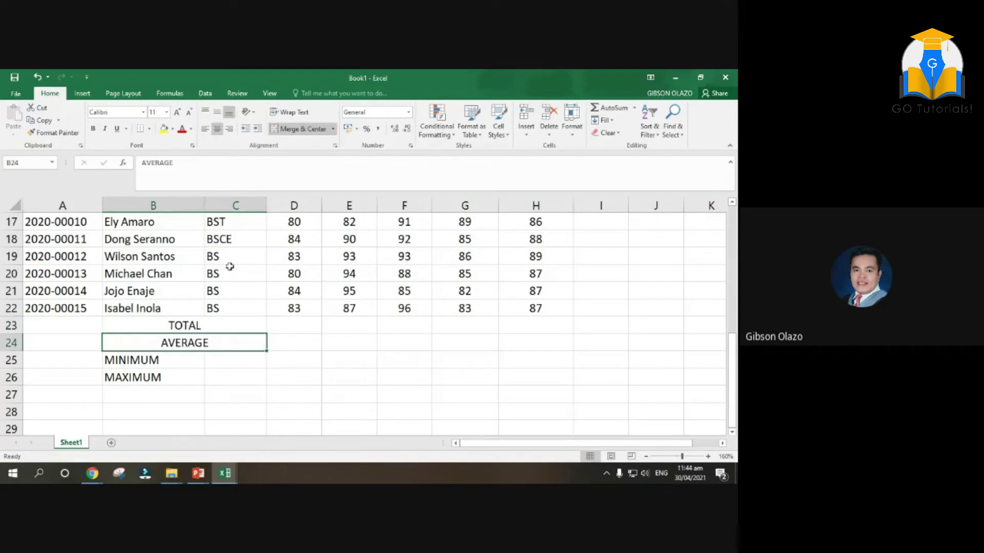
Merge and center the MINIMUM and MAXIMUM labels across columns B and C
left_click_drag(132, 360, 220, 360)
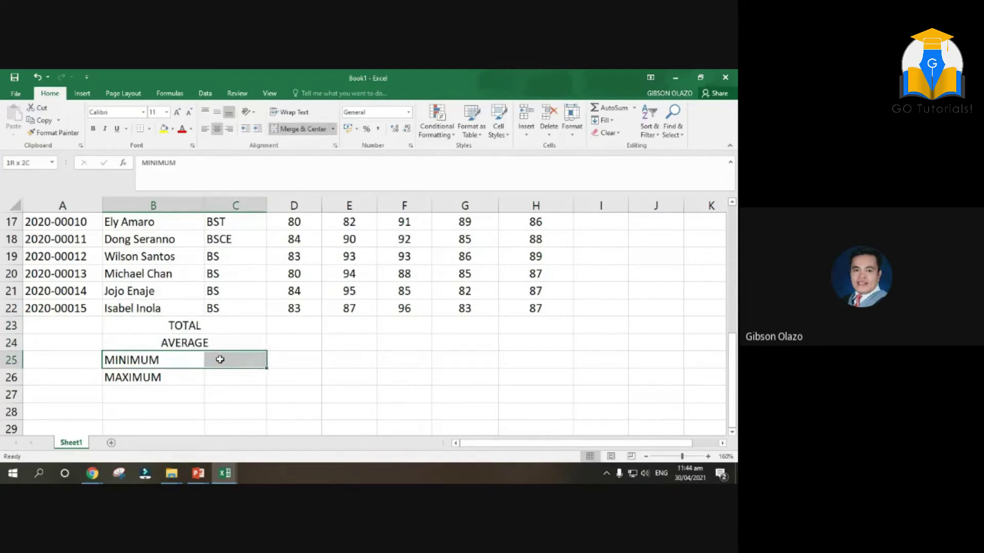
left_click(298, 129)
left_click_drag(128, 377, 221, 376)
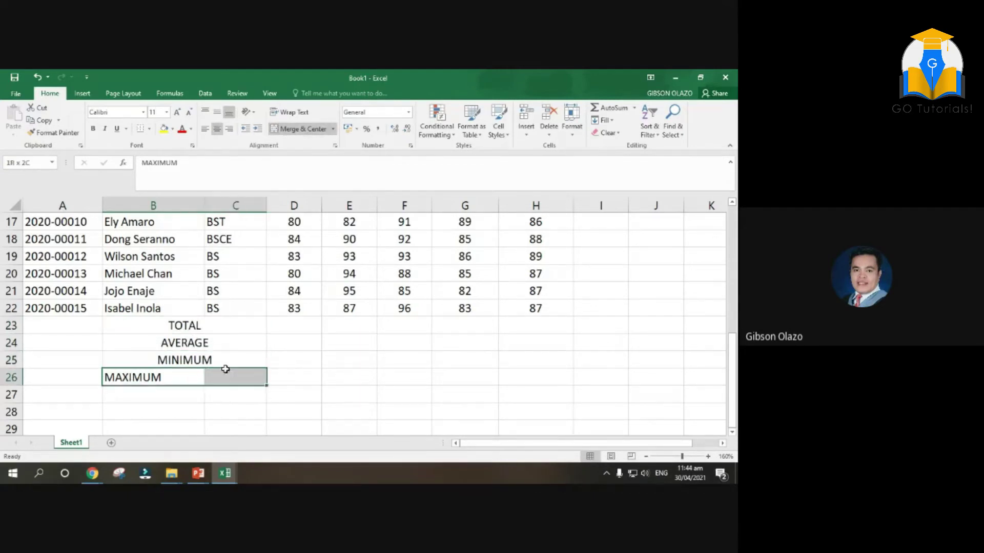
left_click(287, 129)
Enter =SUM(D8:D22) in D23 to total Quiz One as 1249
left_click(306, 331)
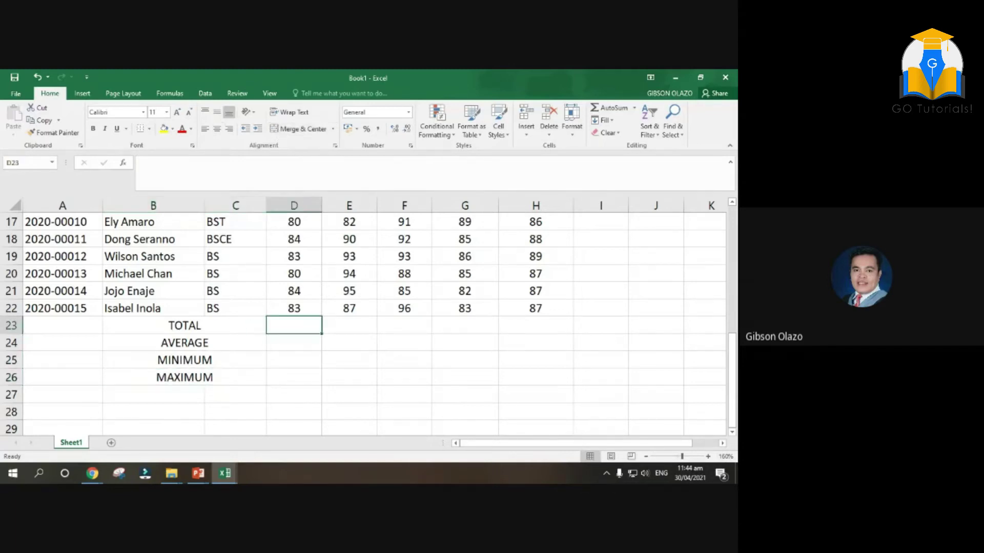
type("=")
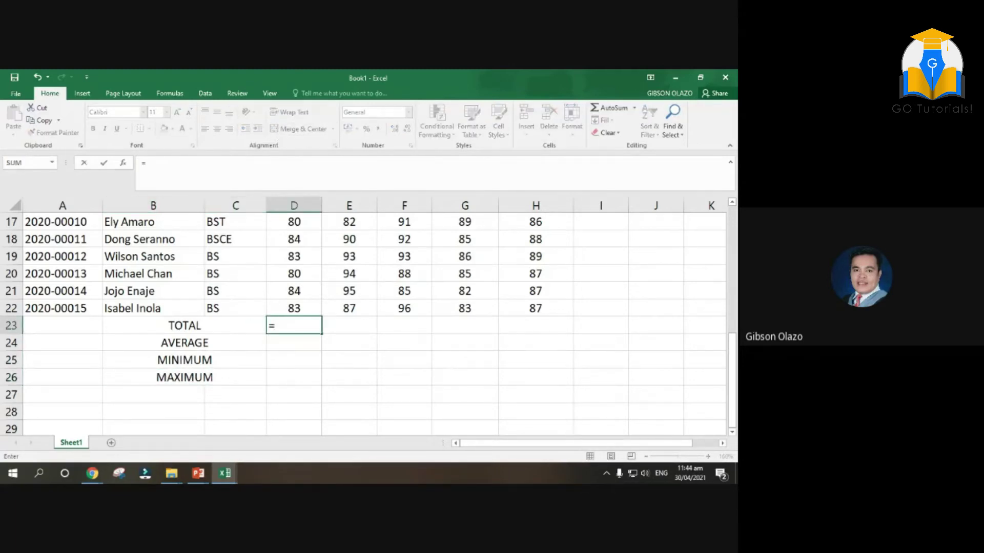
type("SUM")
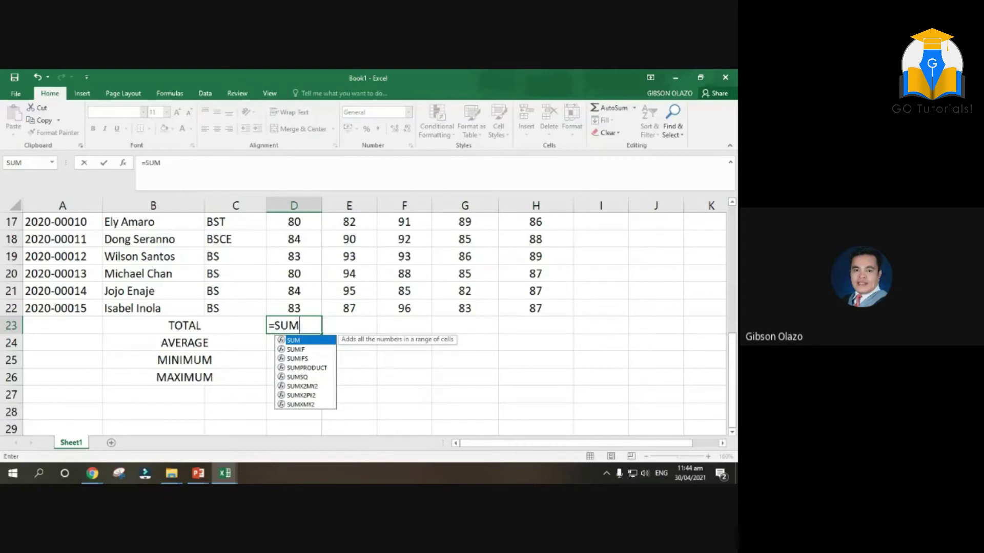
type("(")
scroll(296, 314, "up", 2)
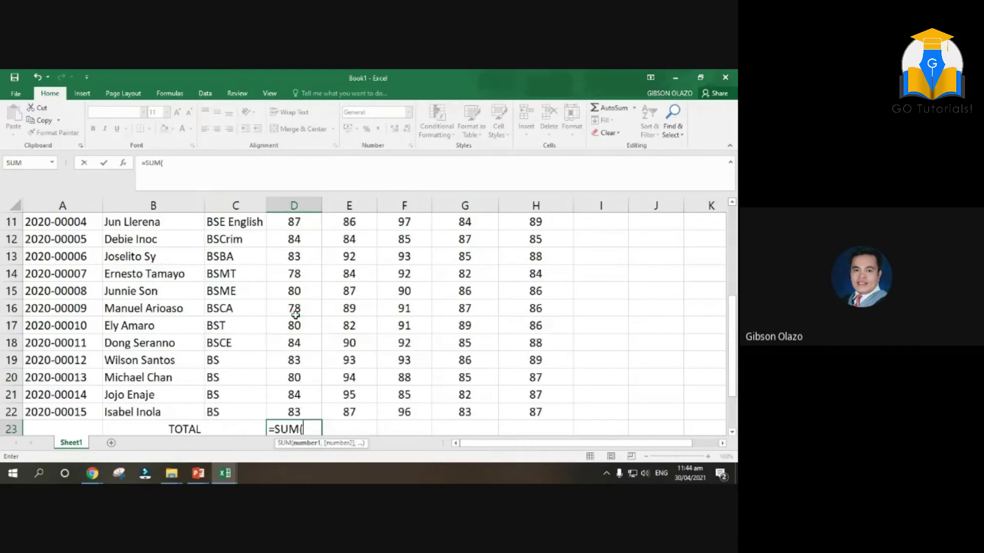
scroll(322, 246, "up", 1)
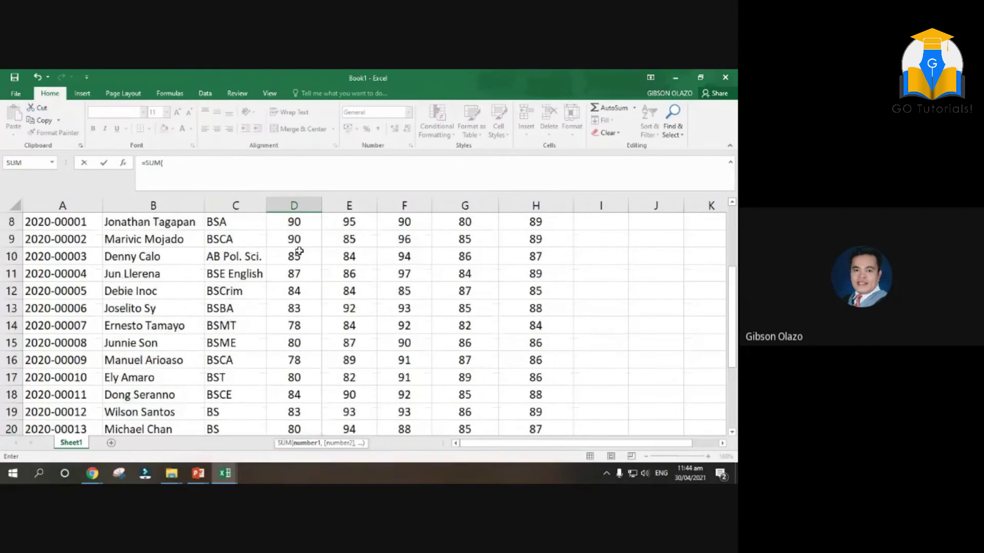
scroll(299, 251, "up", 1)
left_click_drag(296, 272, 294, 352)
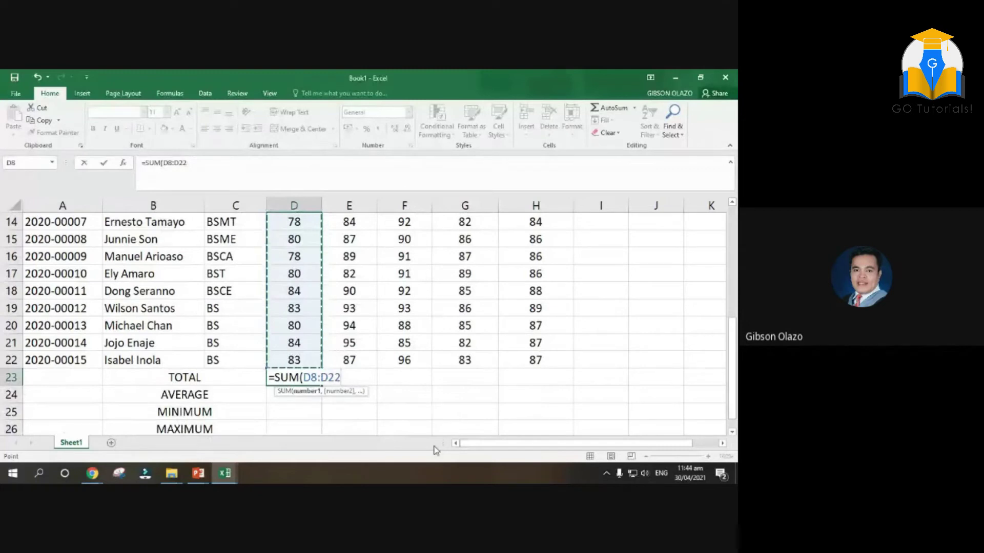
type(")")
key("Return")
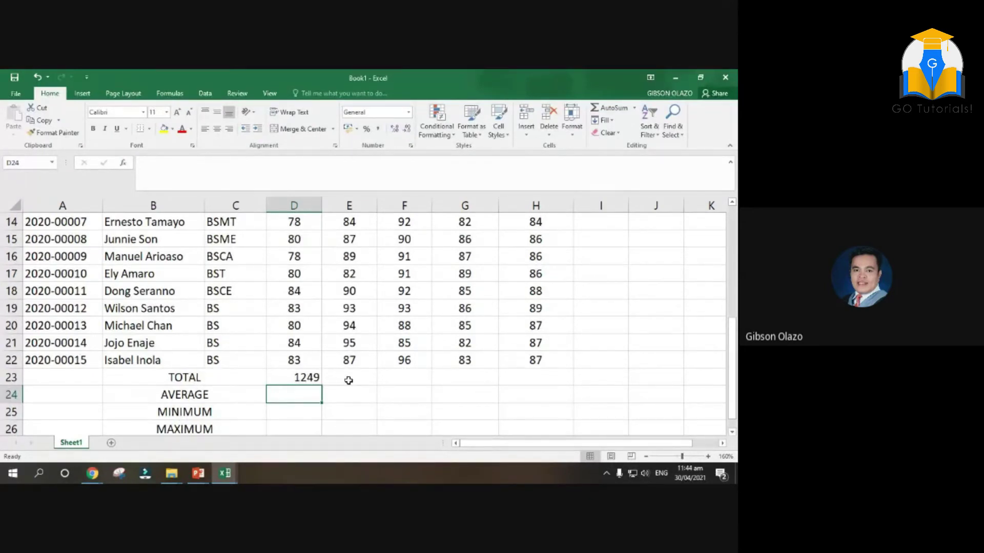
left_click(349, 380)
left_click(313, 377)
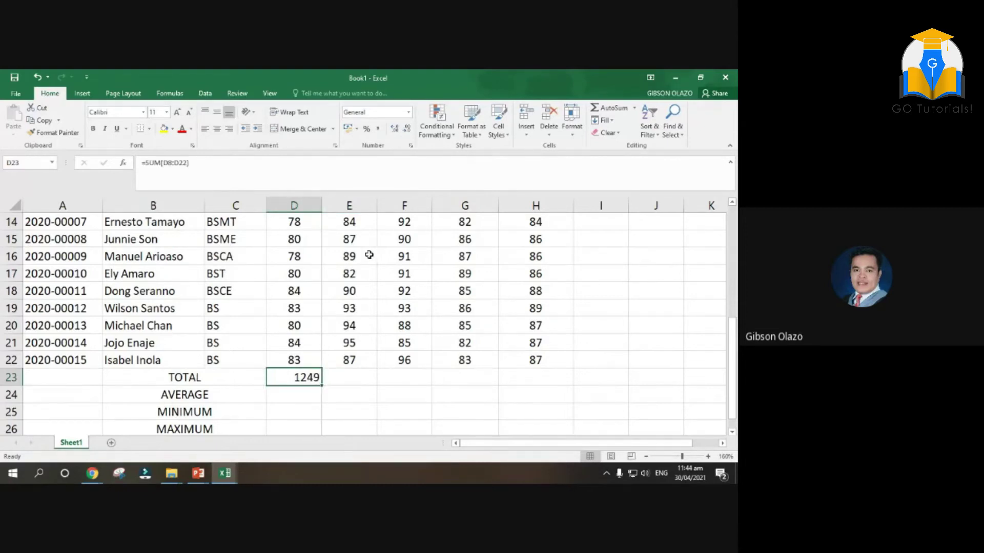
Fill the D23 total across to H23, giving 1327, 1373, 1272 and 1305.25
left_click(543, 244)
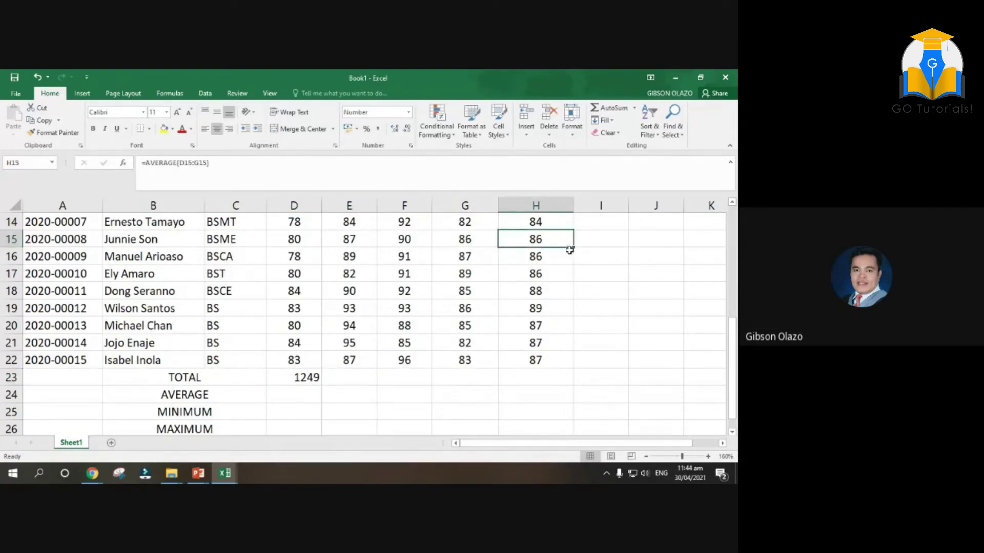
left_click(285, 375)
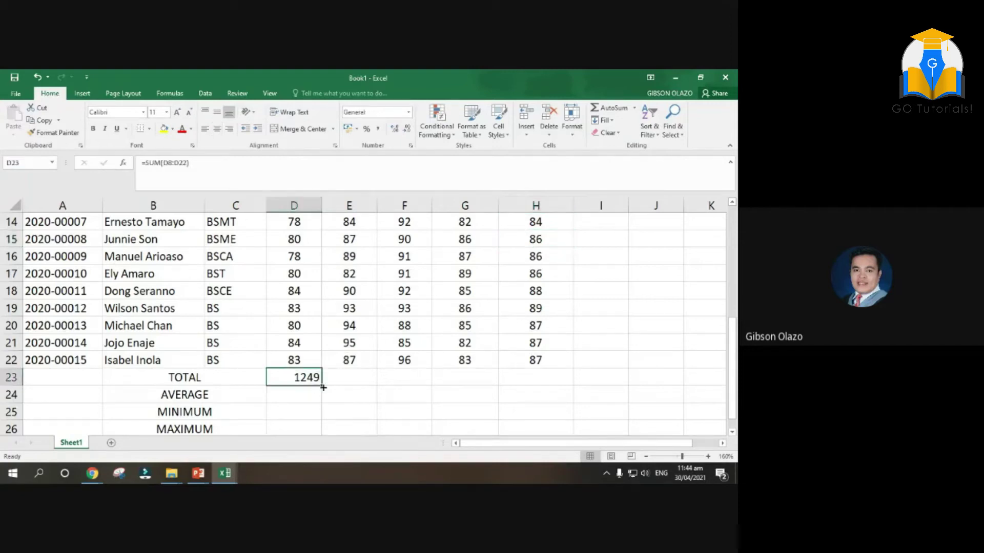
left_click_drag(321, 386, 544, 379)
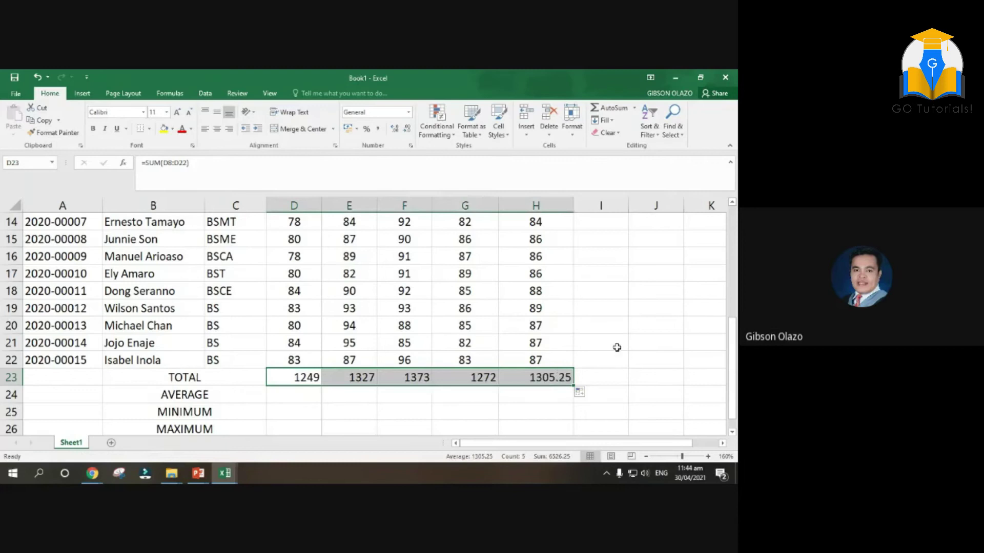
scroll(611, 353, "up", 1)
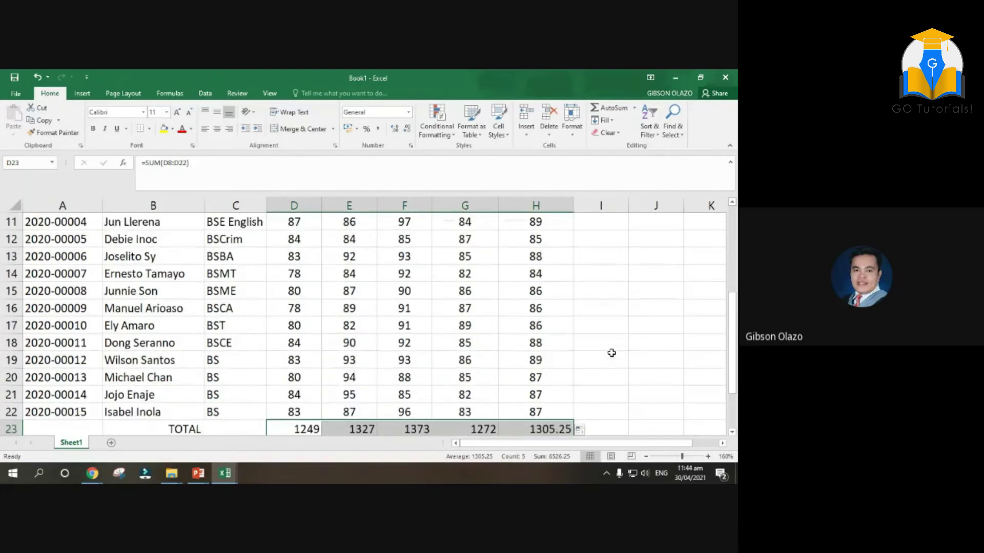
scroll(609, 353, "down", 2)
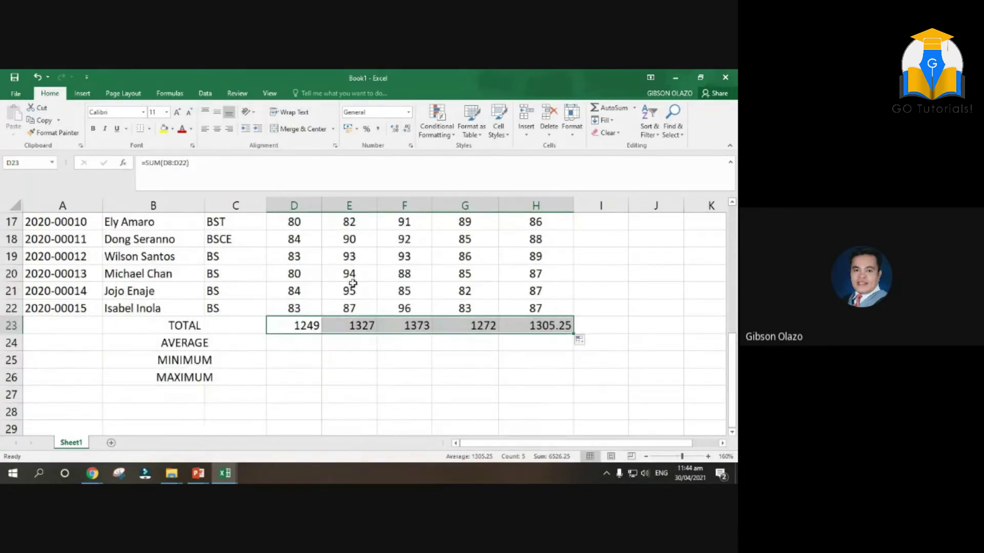
scroll(353, 283, "up", 5)
mouse_move(349, 343)
left_mouse_down()
mouse_move(356, 454)
mouse_move(335, 341)
left_mouse_up()
left_click(351, 361)
scroll(439, 324, "up", 2)
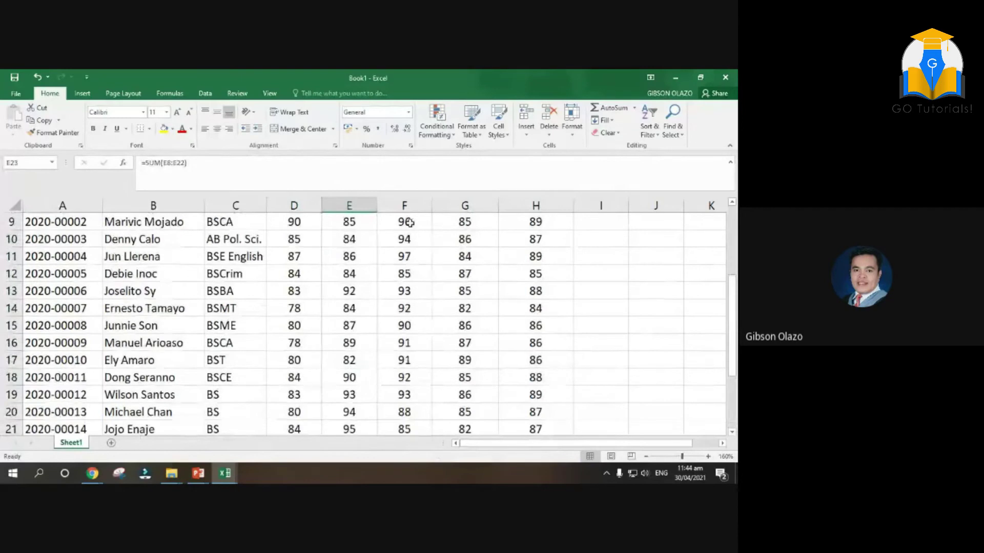
scroll(551, 357, "down", 5)
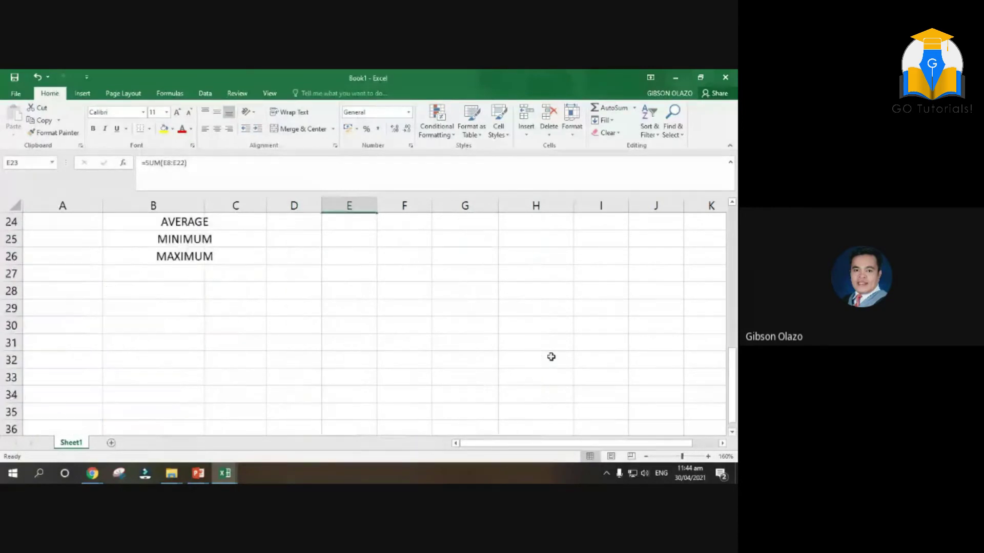
scroll(468, 312, "up", 2)
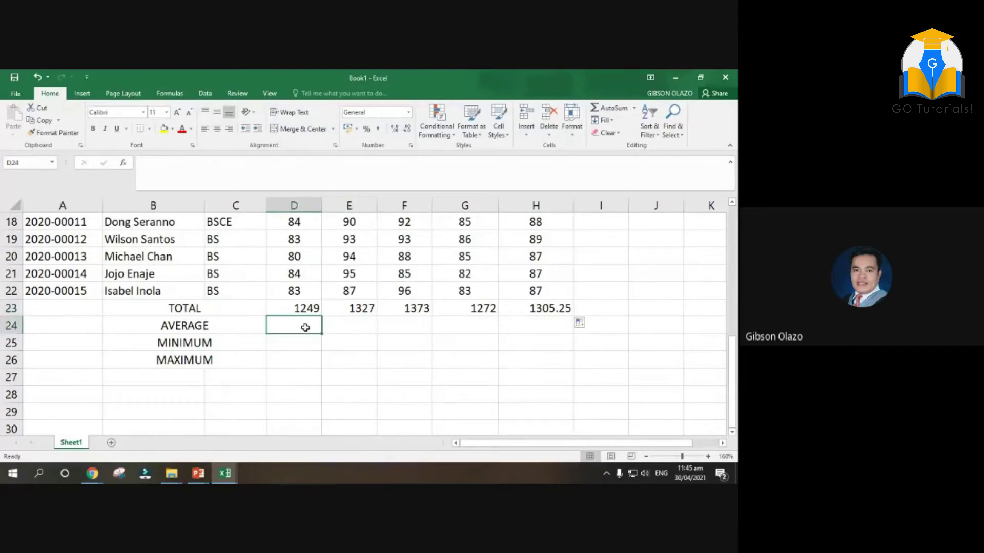
Enter =D23/15 in D24 for a Quiz One average of 83.2667
type("=A")
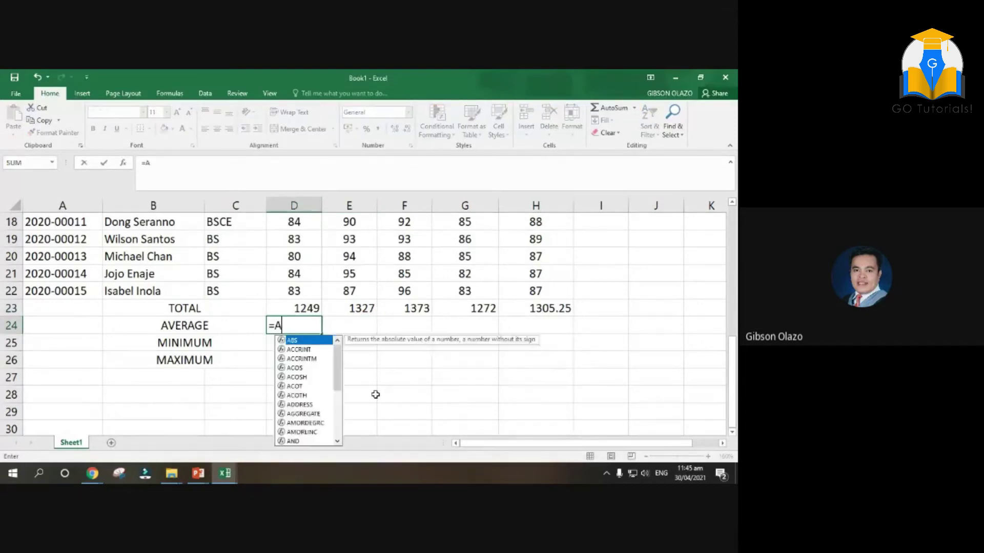
type("VERAGE(")
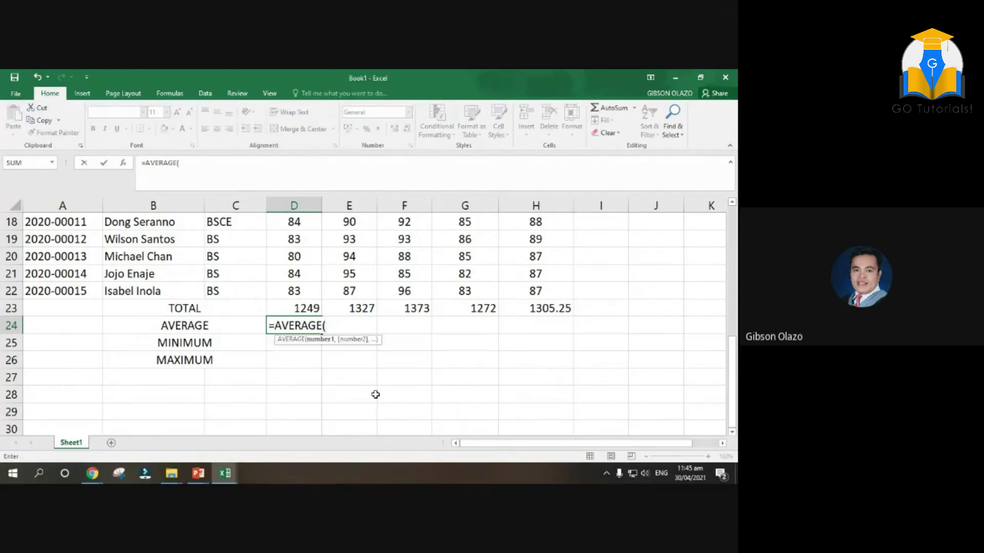
left_click(305, 308)
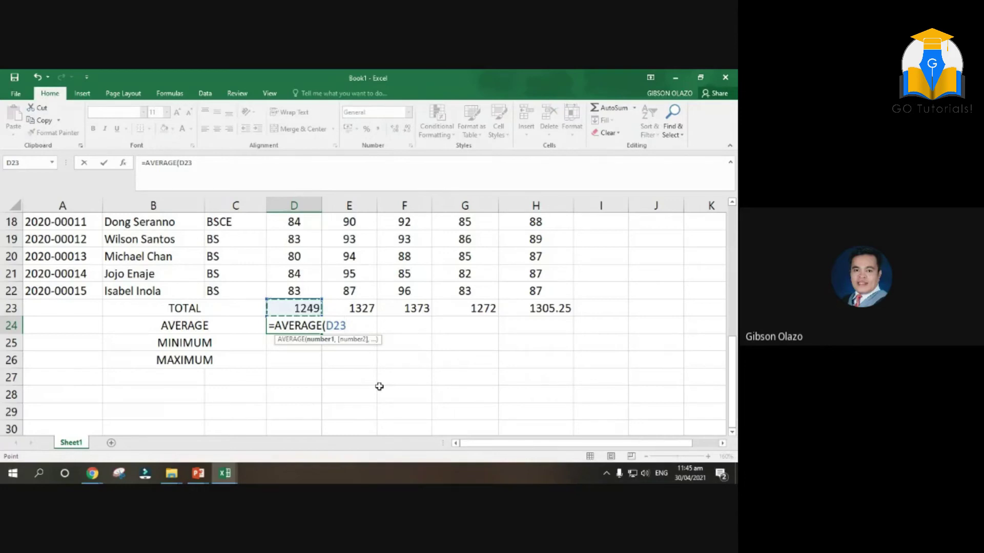
key("Escape")
type("=")
left_click(297, 307)
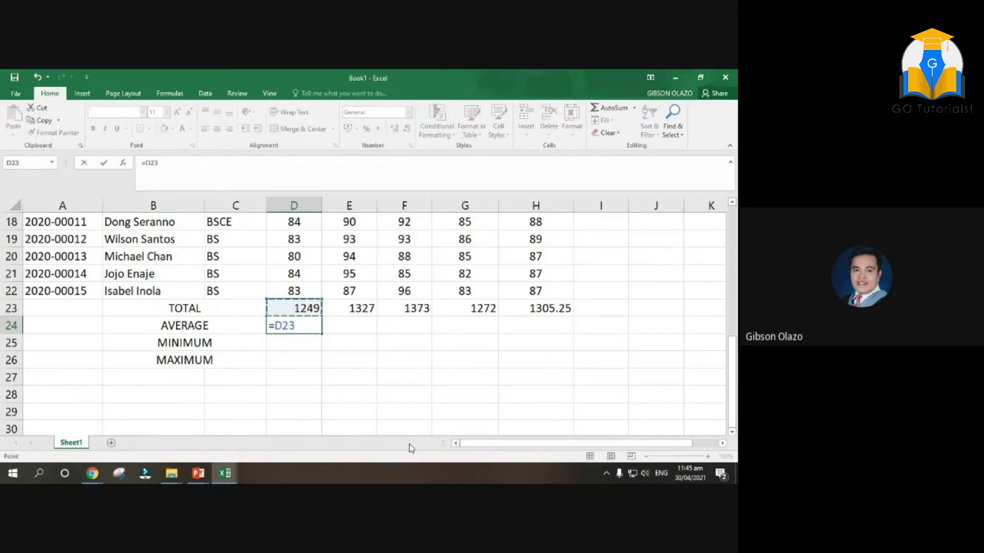
type("/")
scroll(285, 278, "up", 3)
scroll(284, 278, "up", 1)
scroll(293, 268, "down", 3)
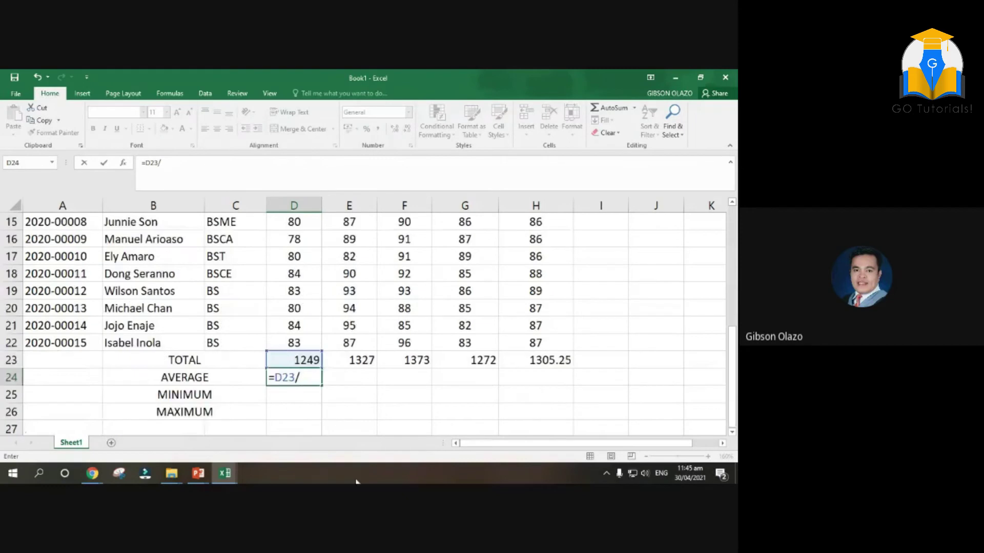
type("15")
key("Return")
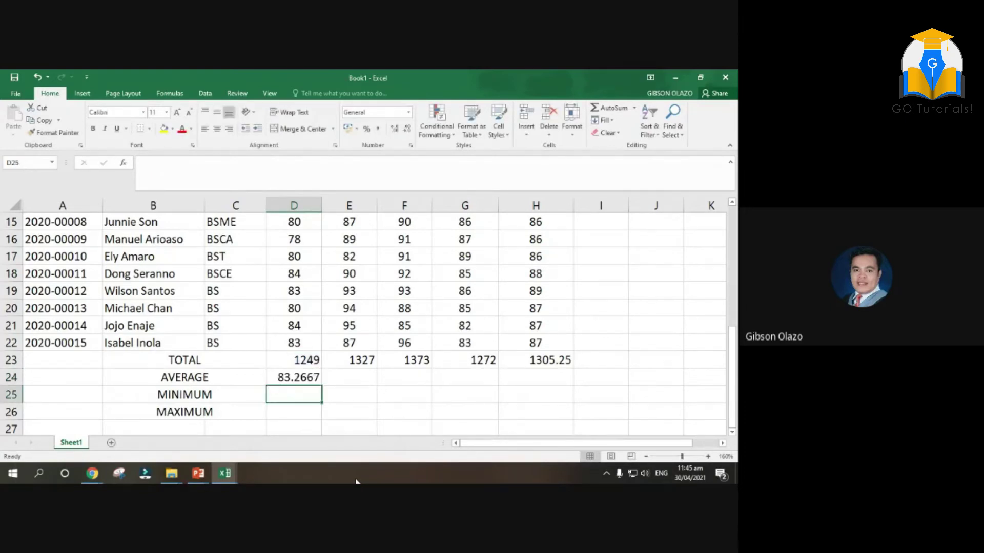
Replace the D24 formula with =AVERAGE(D8:D22)
key("Up")
type("=AVERA")
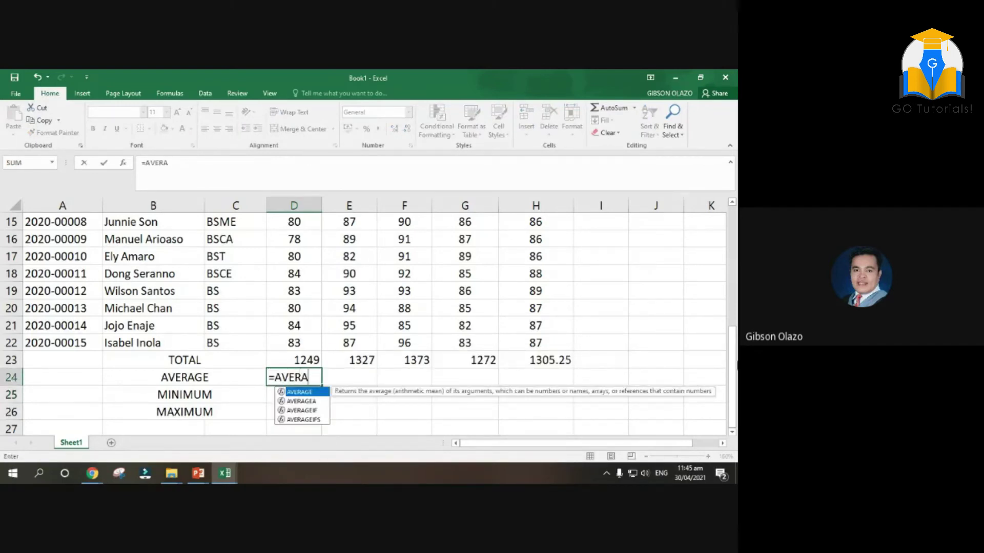
type("G")
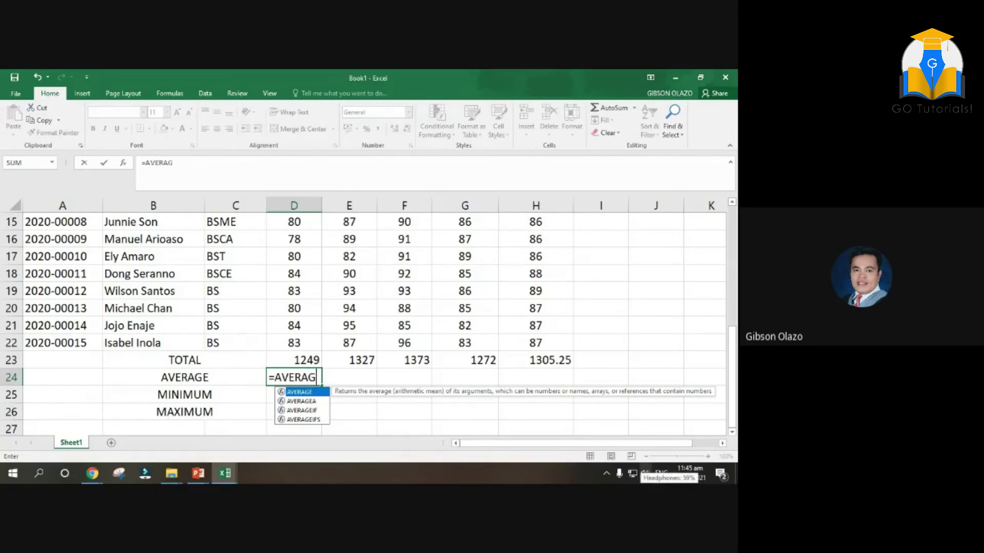
type("E(")
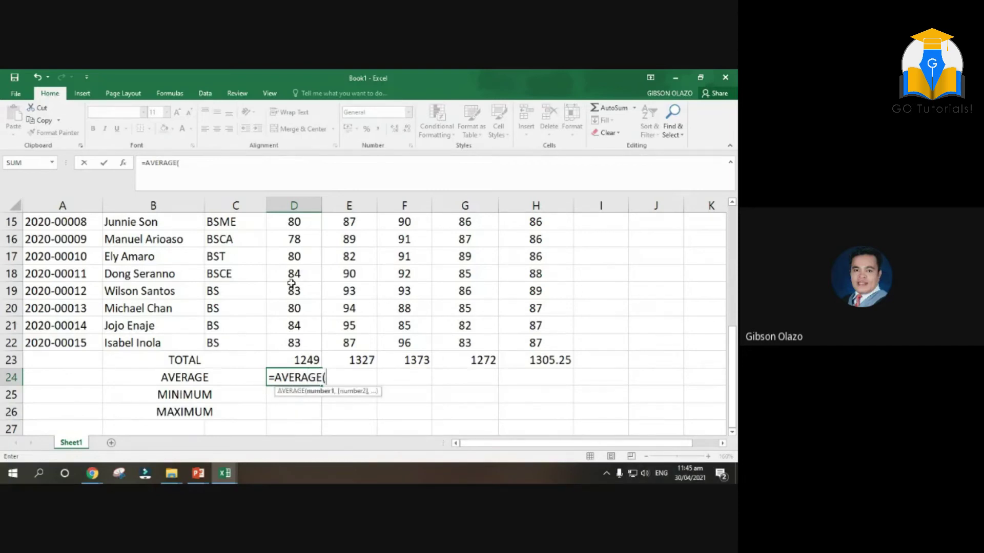
scroll(296, 272, "up", 3)
left_click_drag(297, 254, 294, 343)
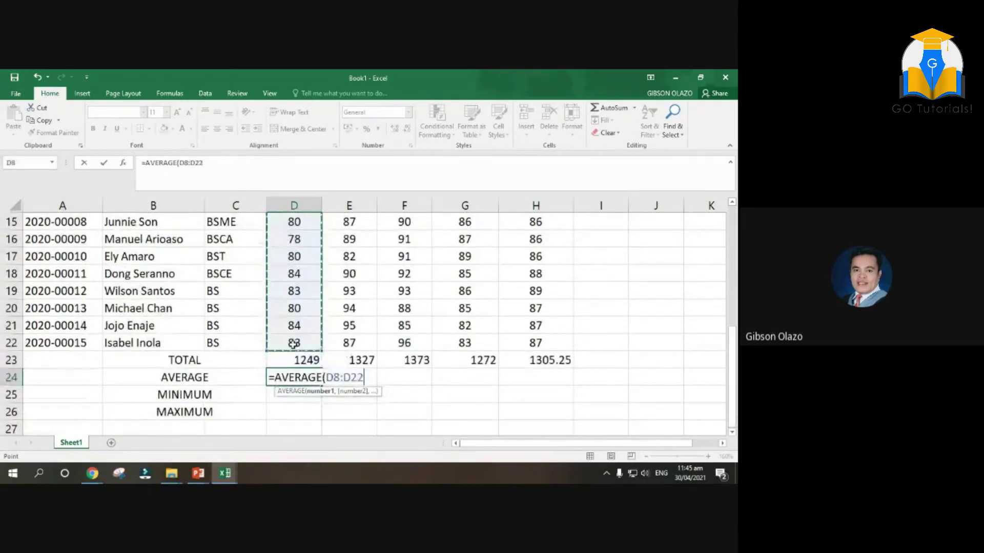
key("Return")
Fill the average across to H24, showing 88.4667, 91.5333, 84.8 and 87.01666667
scroll(294, 344, "up", 2)
scroll(318, 307, "down", 5)
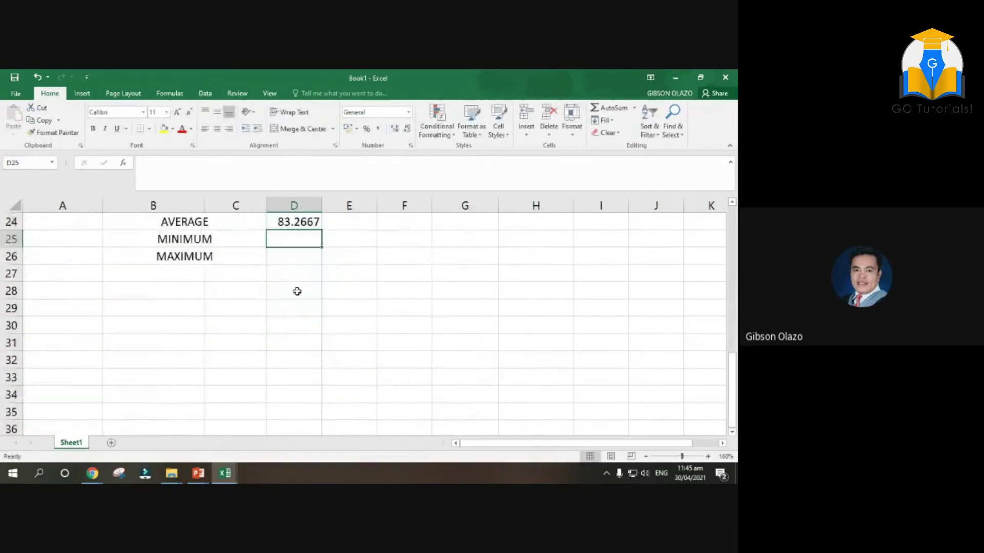
scroll(299, 279, "up", 2)
left_click(300, 329)
left_click(302, 311)
left_click(299, 325)
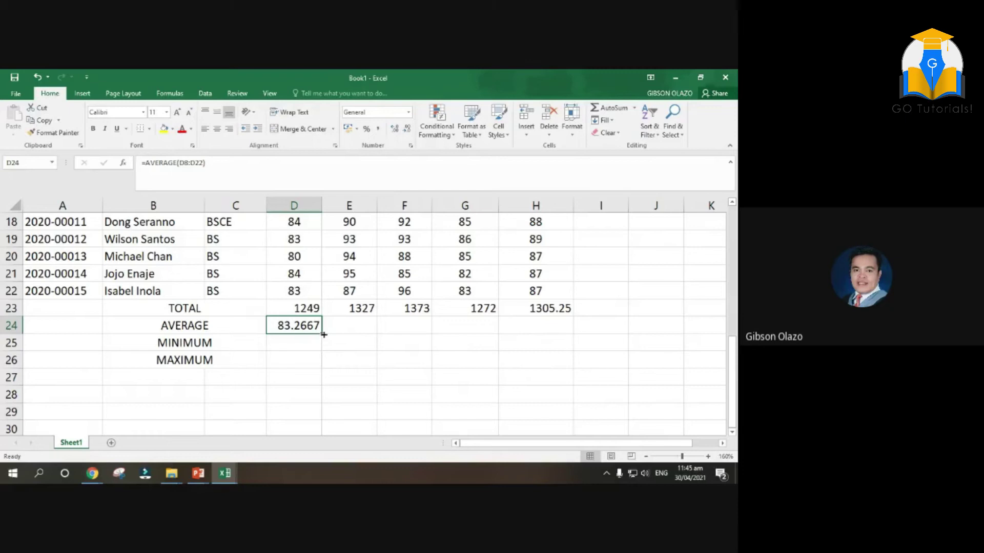
left_click_drag(321, 334, 571, 333)
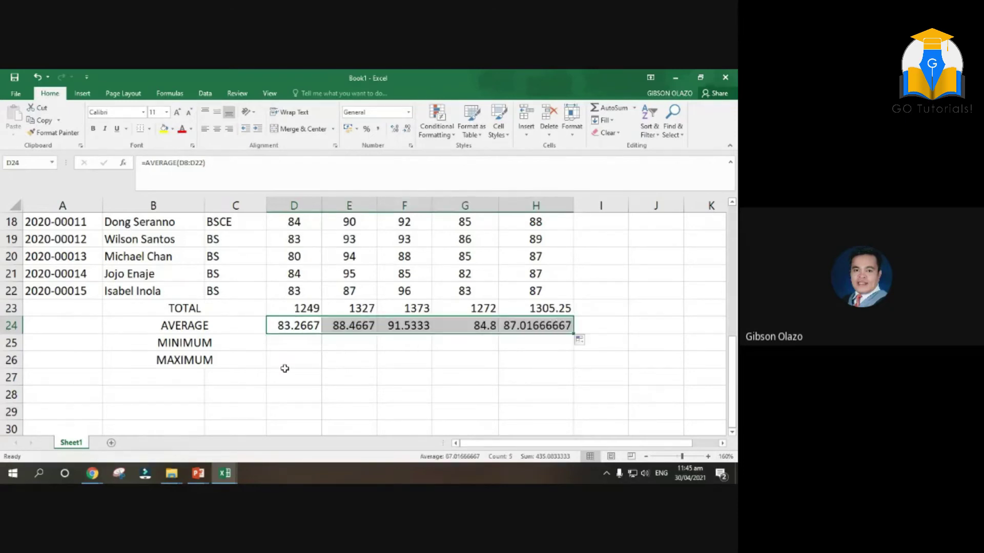
left_click(291, 345)
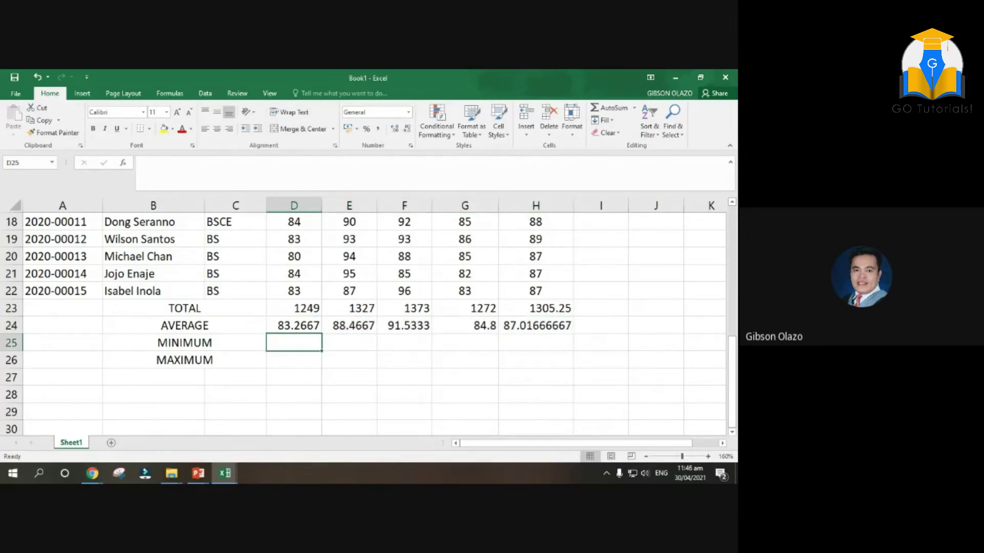
Enter =MIN(D8:D22) in D25, confirm 78, and fill it across to H25
type("=MI")
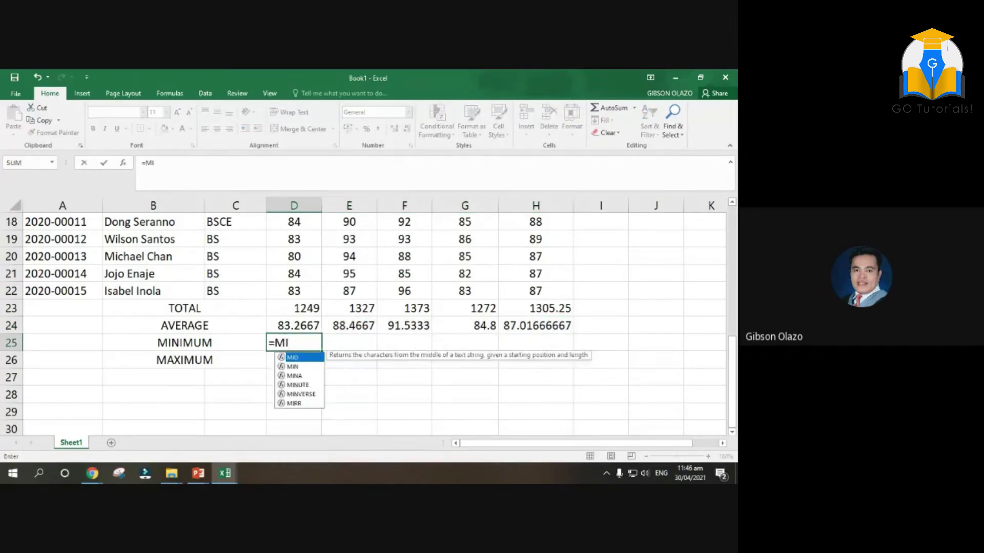
type("N(")
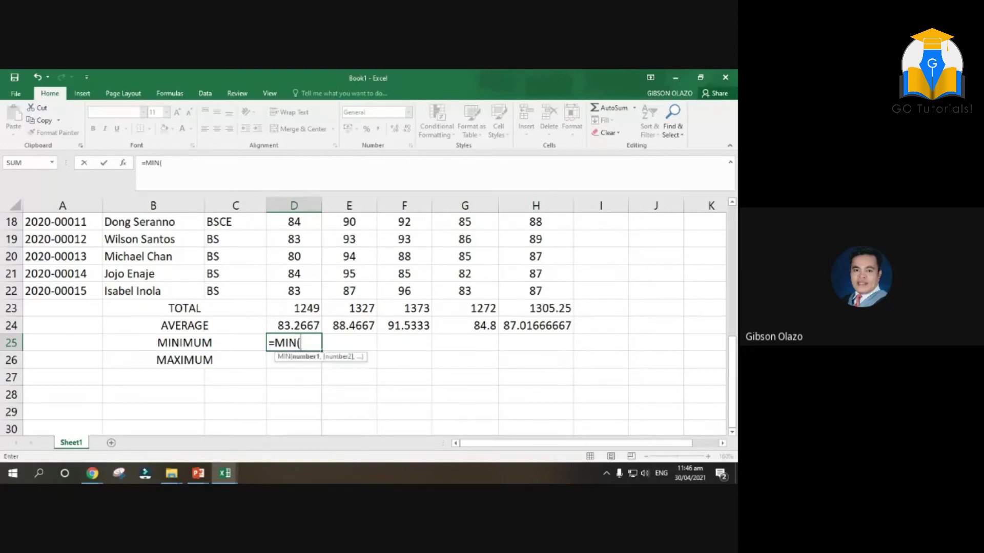
scroll(467, 390, "up", 4)
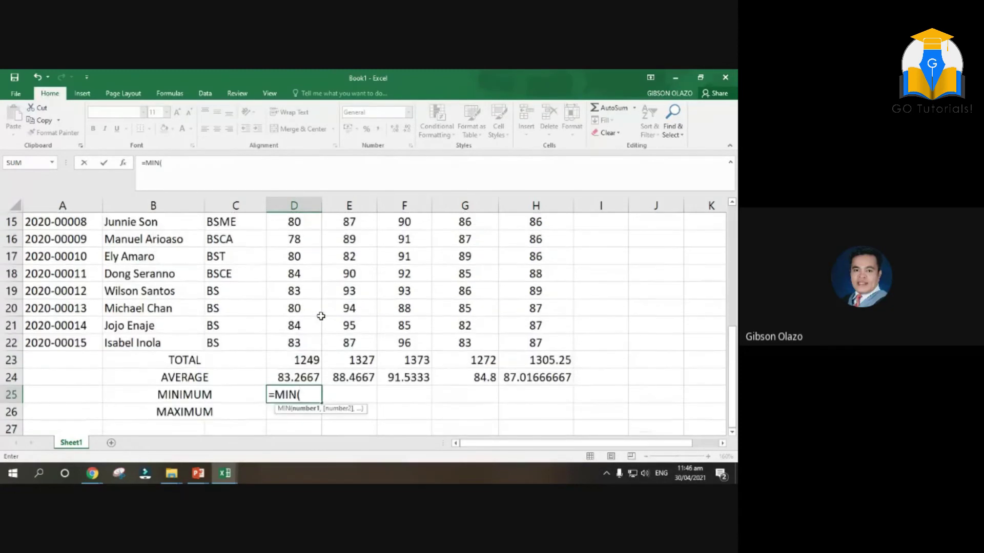
left_click_drag(296, 257, 294, 339)
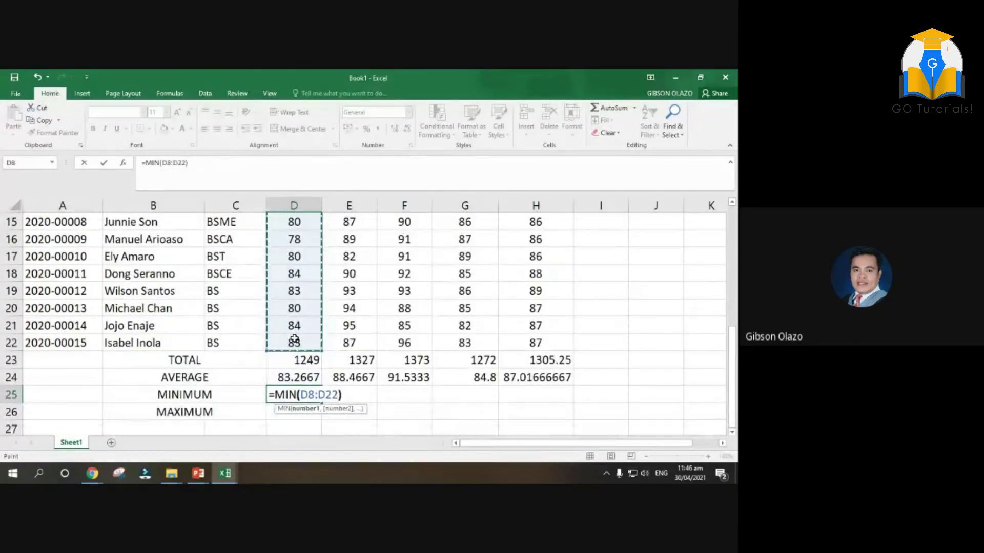
key("Return")
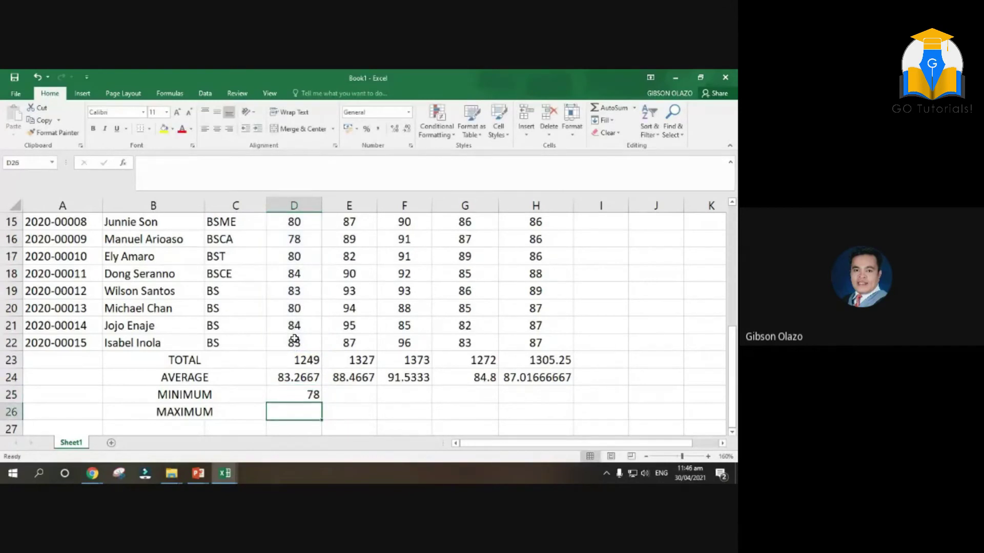
scroll(320, 396, "up", 3)
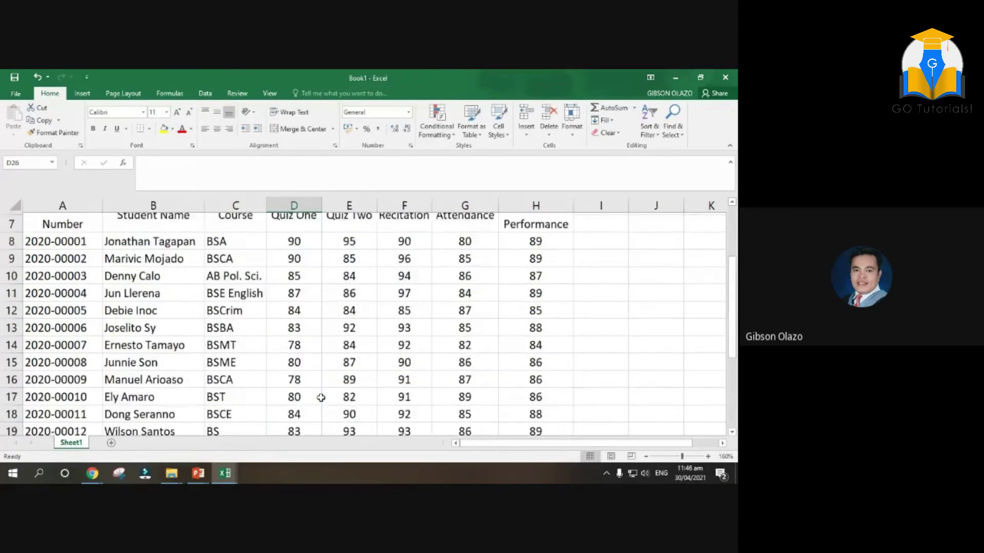
scroll(298, 360, "down", 2)
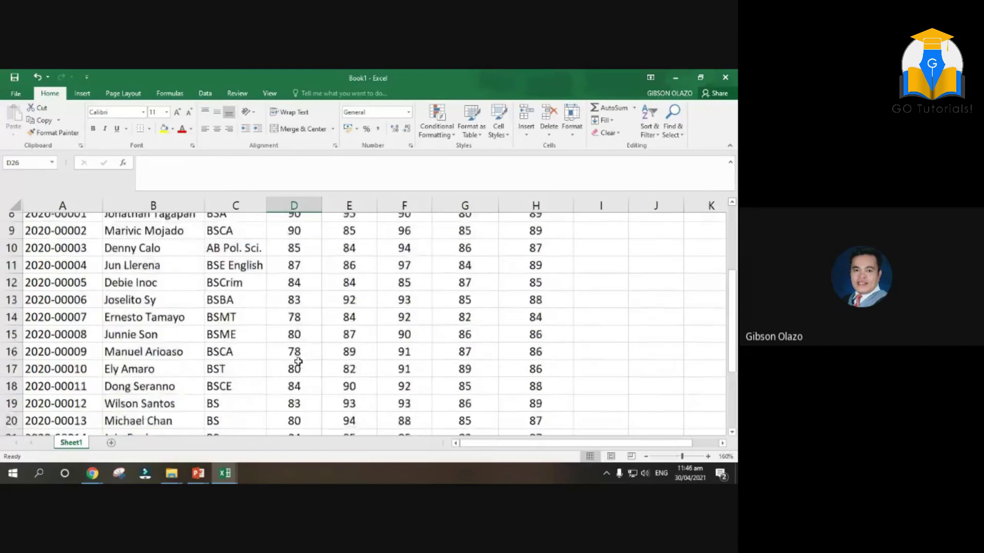
left_click(295, 259)
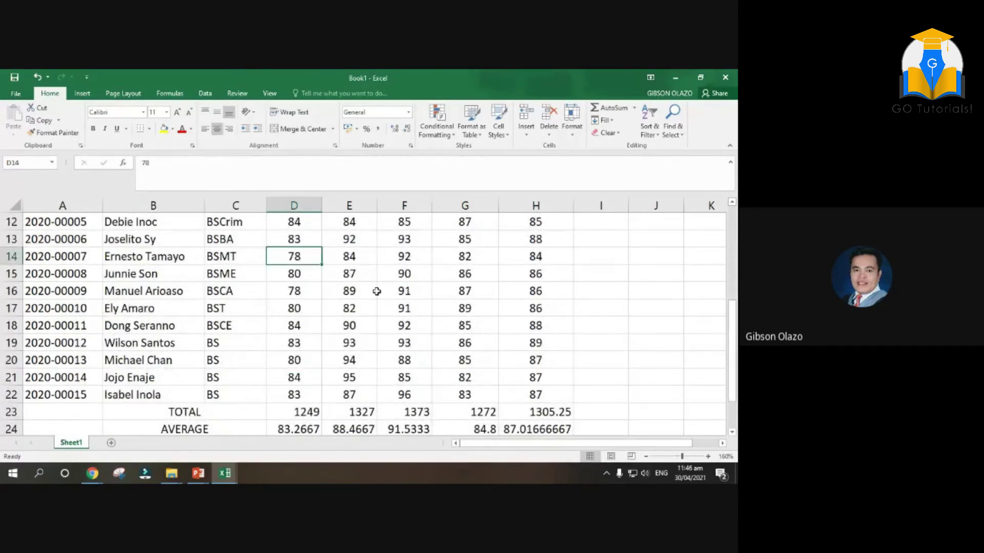
scroll(376, 291, "down", 3)
left_click(315, 291)
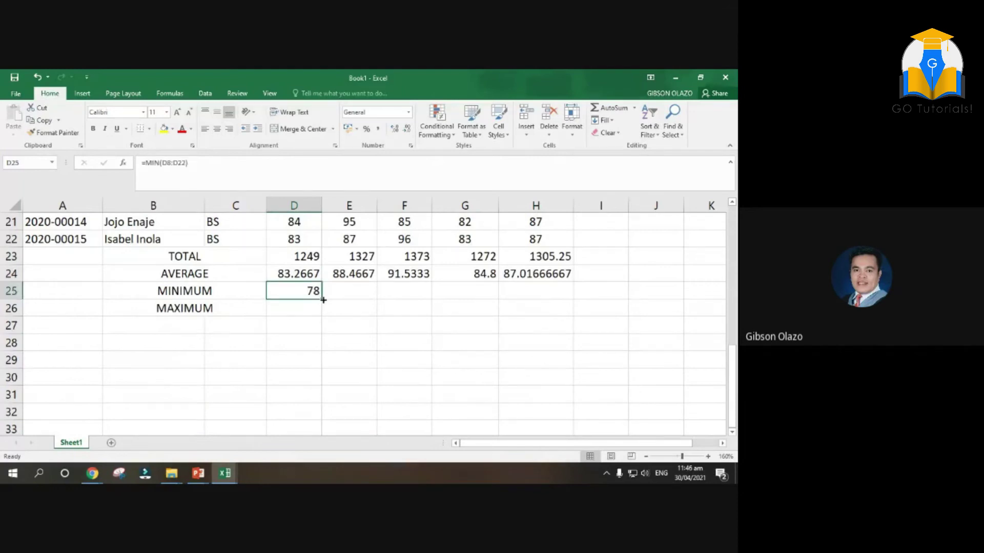
left_click_drag(324, 299, 573, 299)
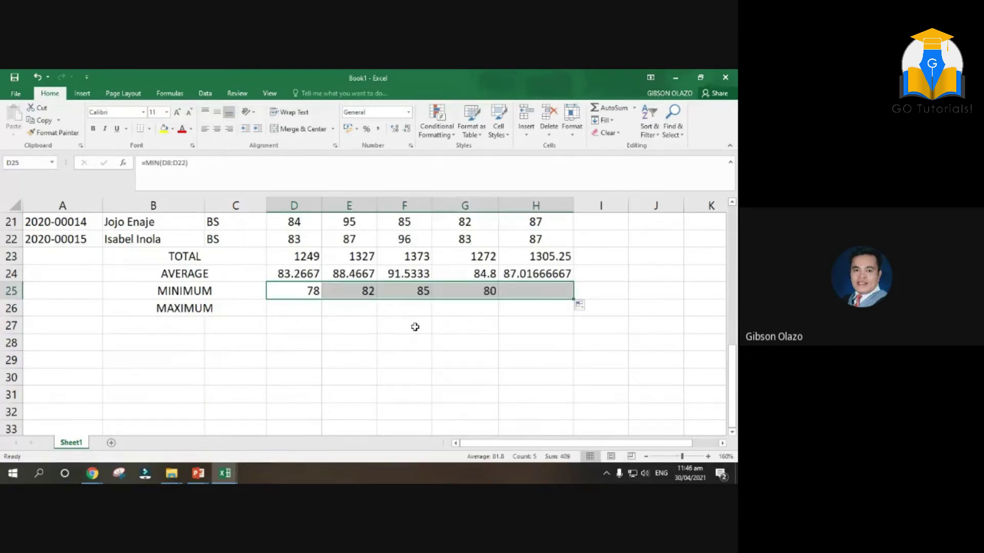
Verify the Quiz Two and Recitation minimums of 82 and 85 against their scores
scroll(415, 327, "up", 2)
left_click(366, 396)
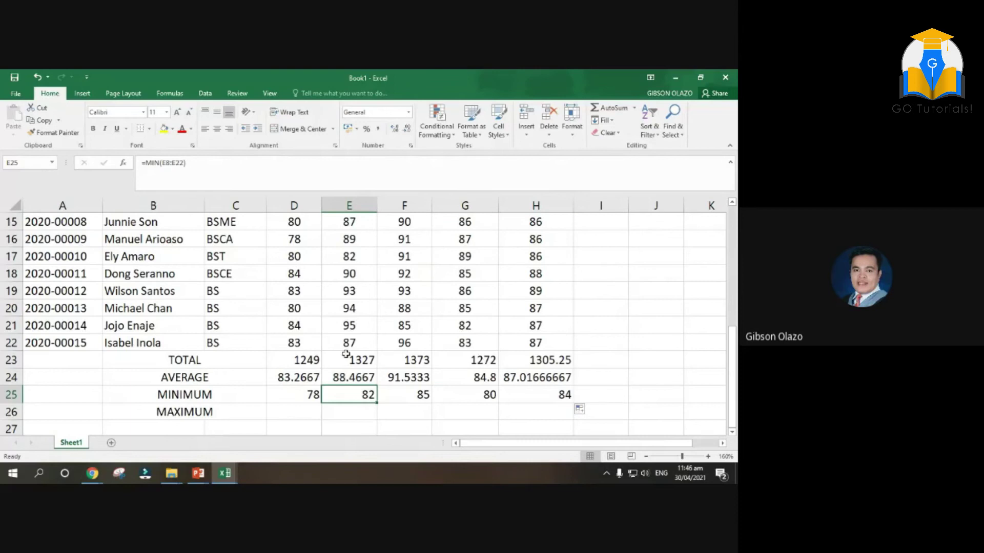
scroll(345, 355, "up", 3)
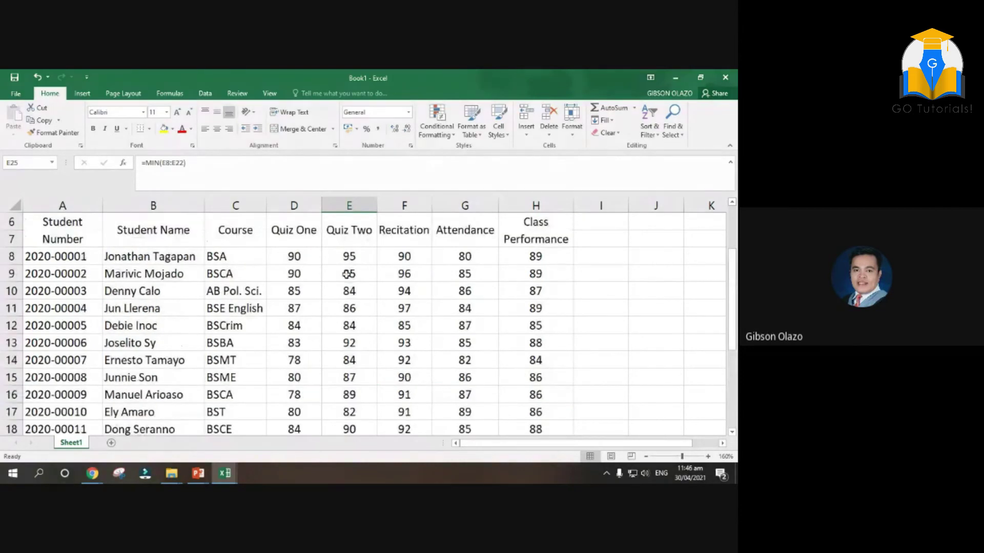
scroll(346, 338, "down", 1)
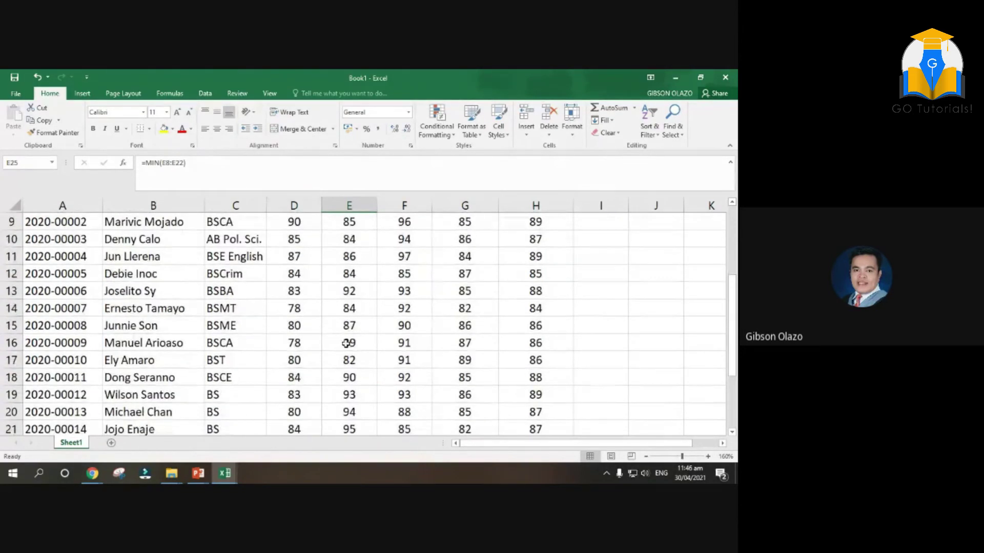
left_click(350, 360)
scroll(359, 360, "down", 2)
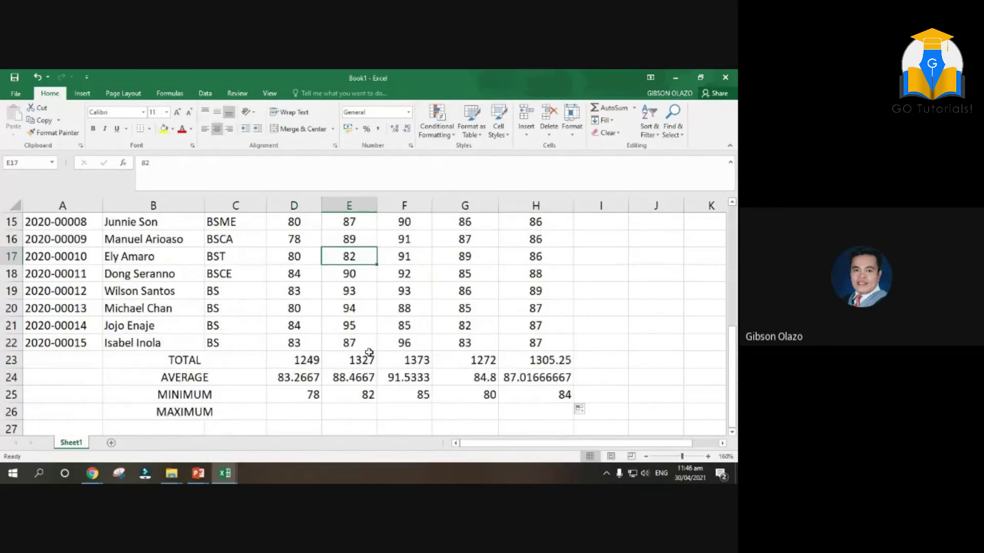
left_click(405, 396)
scroll(406, 396, "up", 3)
left_click_drag(405, 256, 403, 429)
scroll(410, 327, "down", 2)
left_click(405, 307)
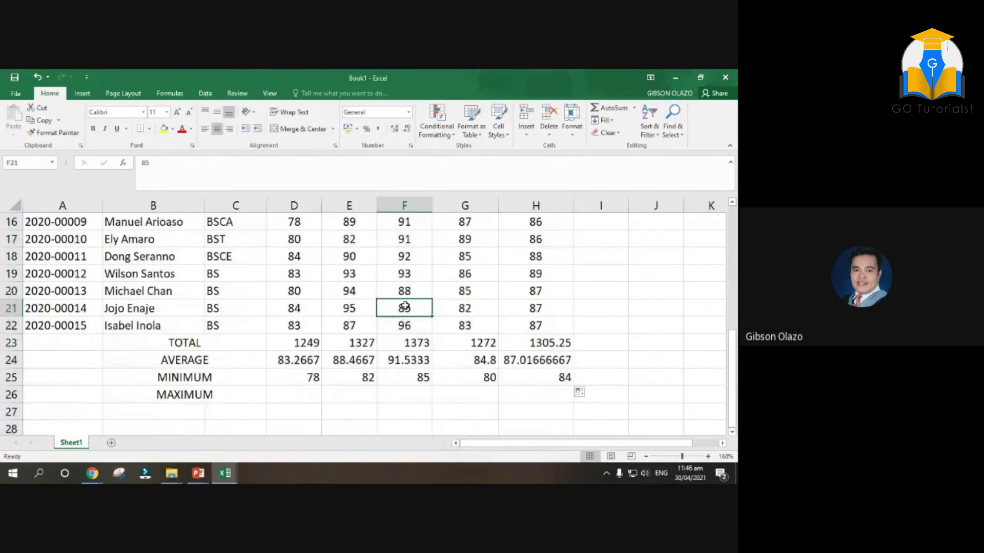
scroll(405, 318, "up", 3)
left_click(408, 308)
scroll(493, 332, "down", 4)
Verify the Attendance and Class Performance minimums of 80 and 84
left_click(469, 325)
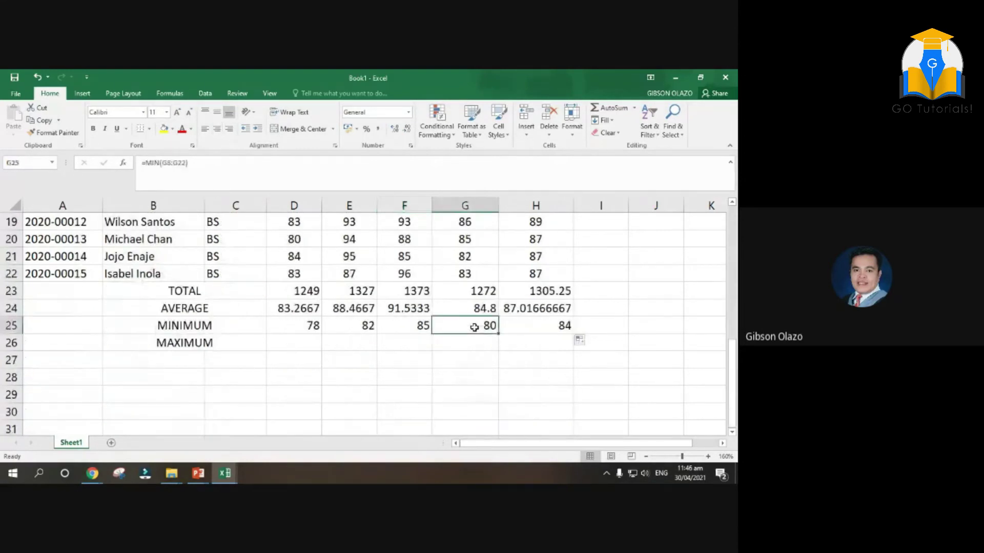
scroll(476, 327, "up", 3)
scroll(475, 326, "up", 2)
left_click(464, 290)
scroll(488, 321, "down", 3)
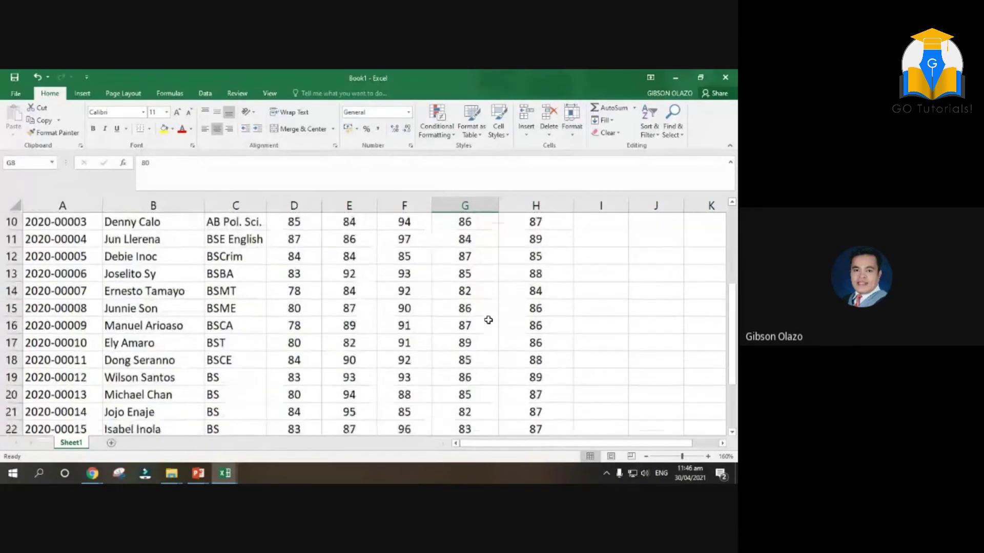
scroll(489, 320, "down", 1)
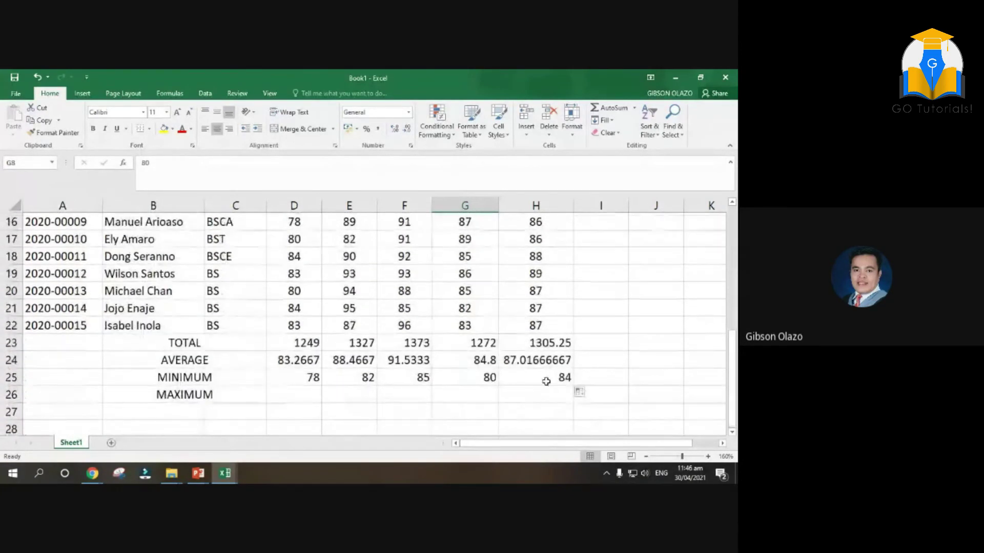
left_click(545, 377)
scroll(542, 304, "up", 3)
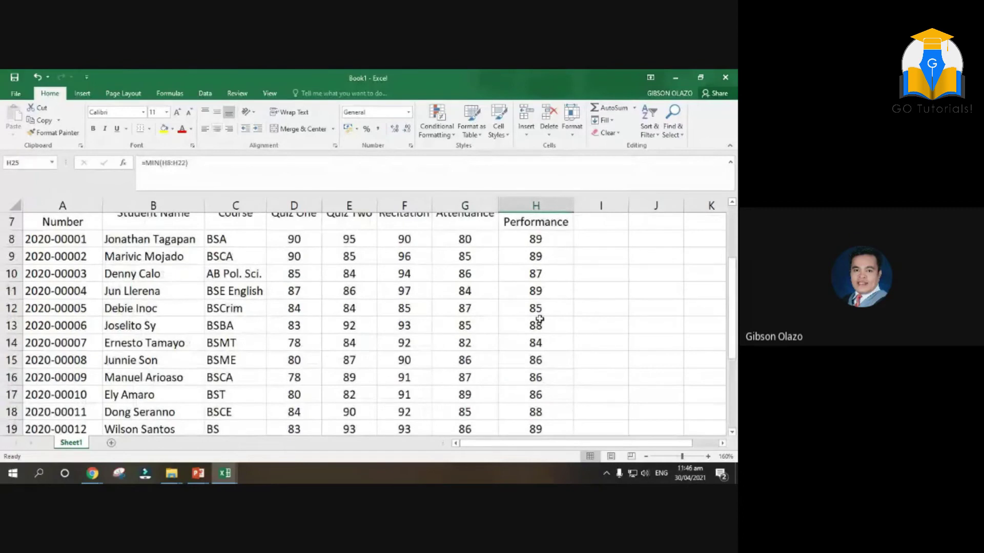
left_click(536, 345)
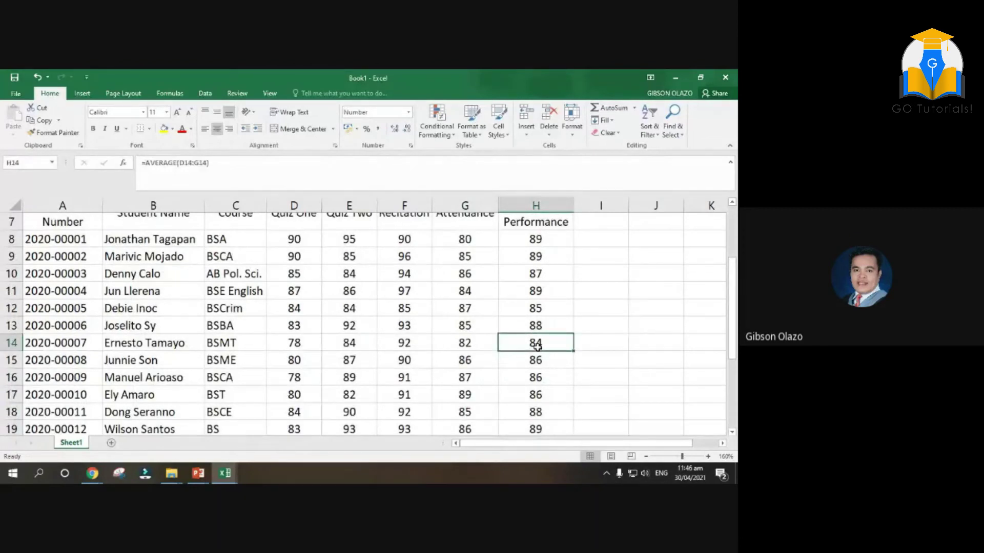
scroll(536, 347, "down", 4)
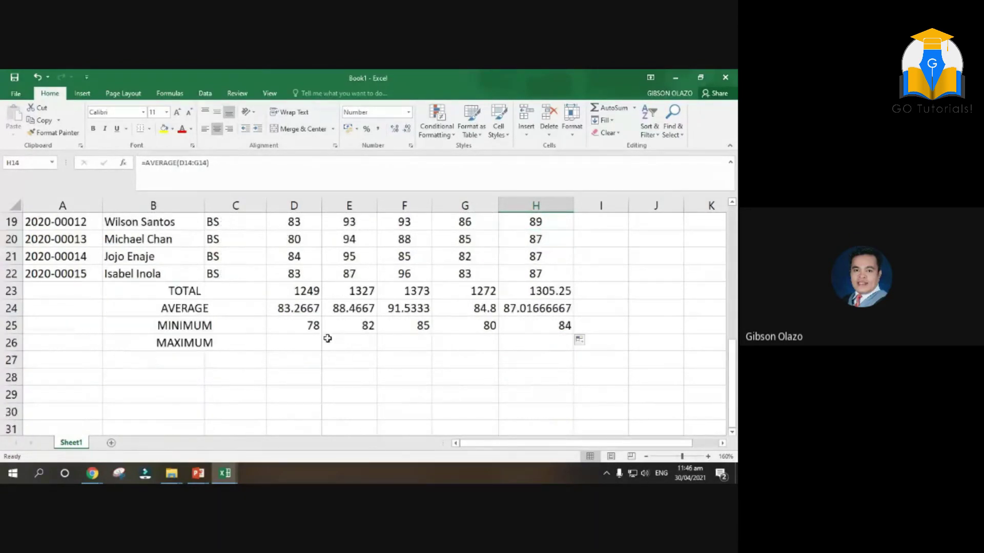
Review each MIN formula across D25:H25
left_click(315, 322)
left_click(335, 322)
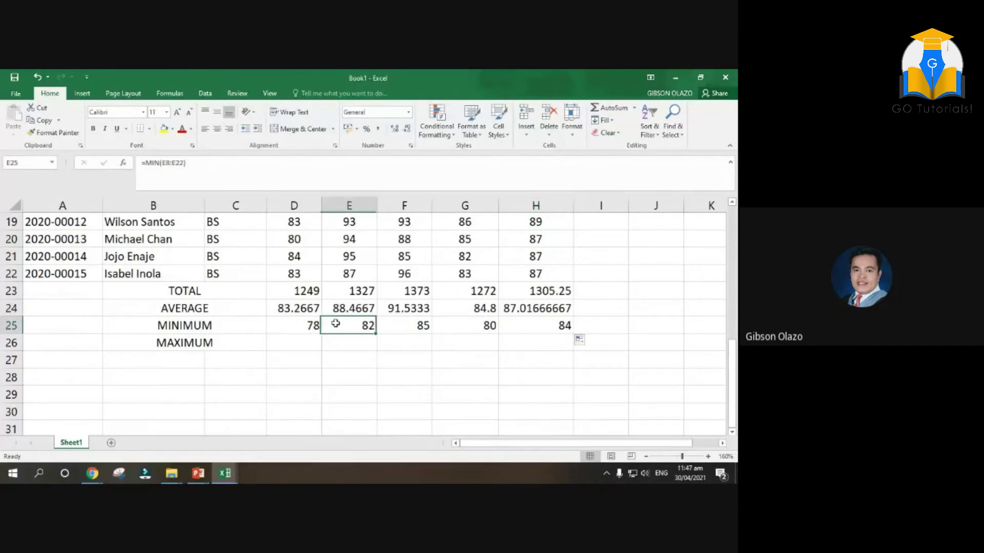
left_click(419, 327)
left_click(441, 326)
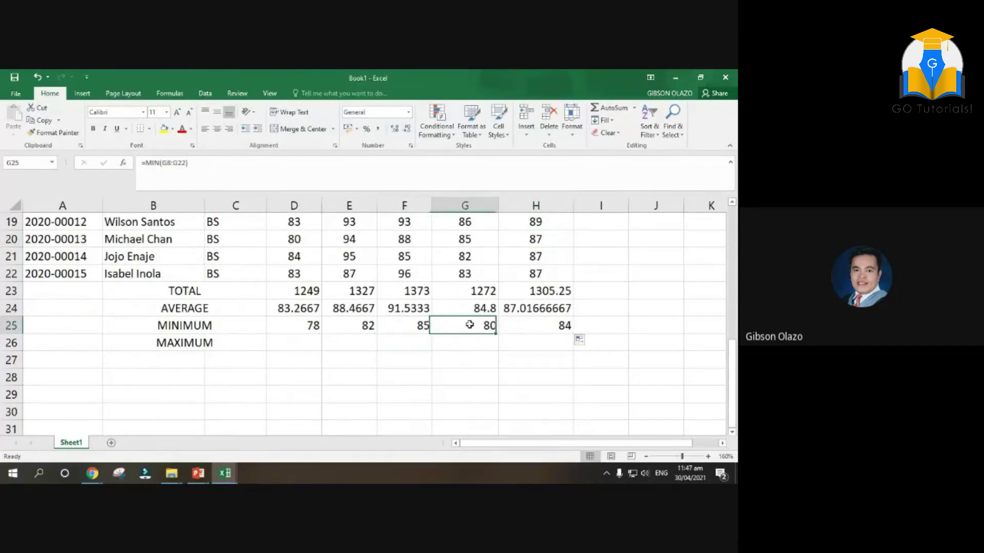
left_click(542, 326)
left_click(298, 341)
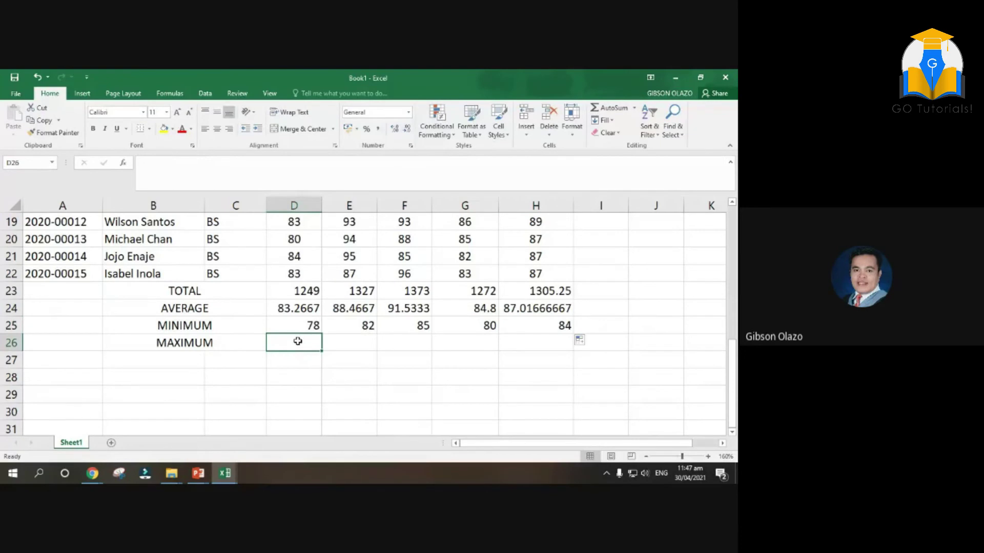
Enter =MAX(D8:D22) in D26, showing 90, and fill it across to H26
type("=MAX")
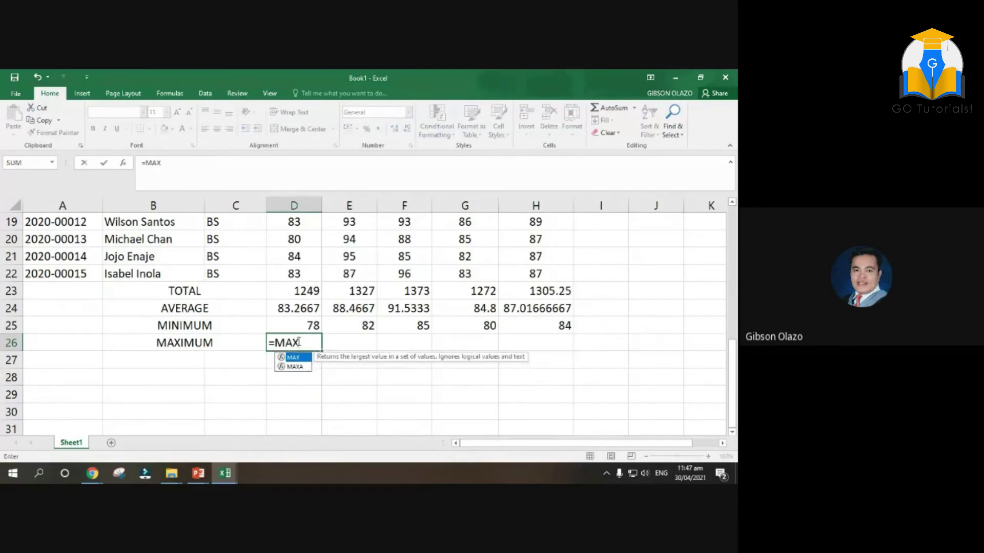
type("(")
scroll(304, 287, "up", 4)
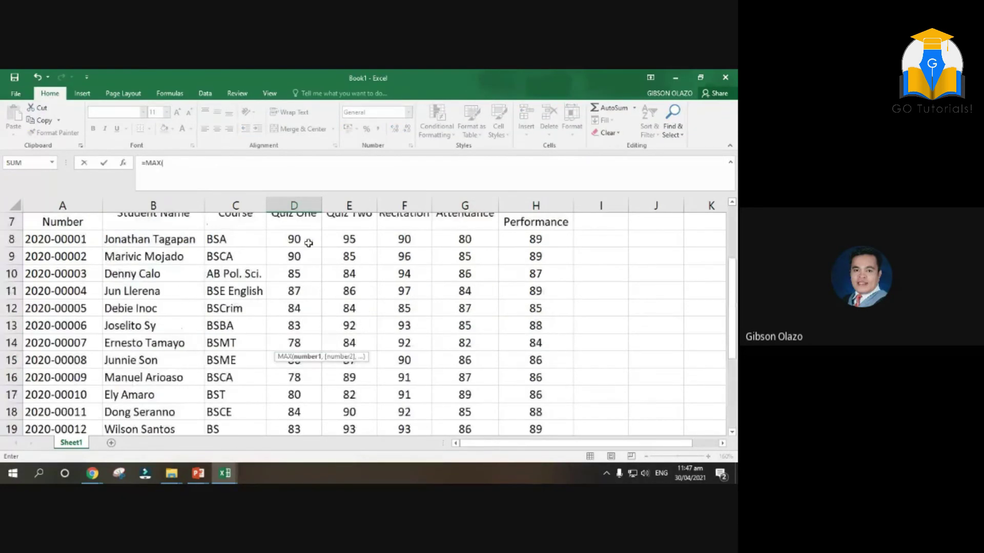
left_click_drag(306, 240, 303, 360)
key("Return")
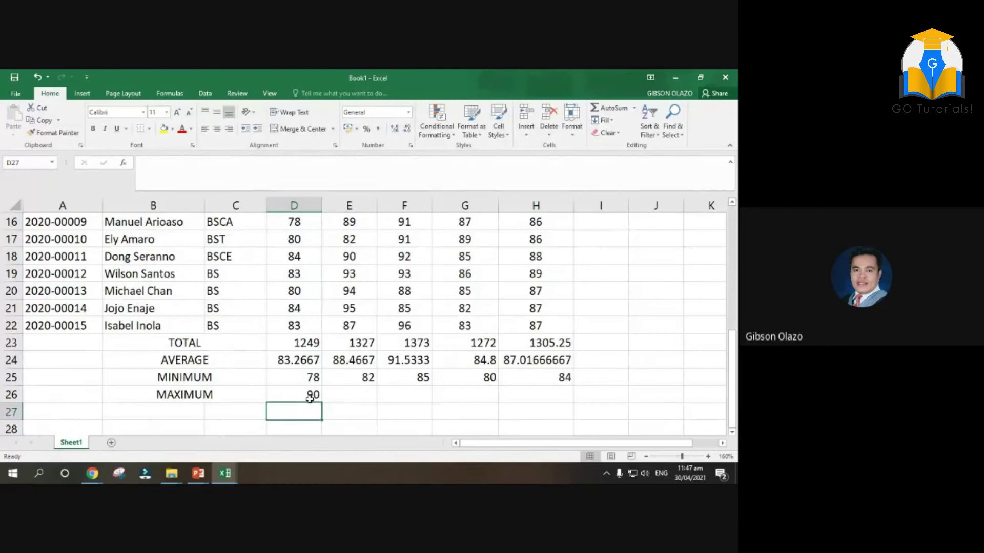
scroll(288, 369, "up", 3)
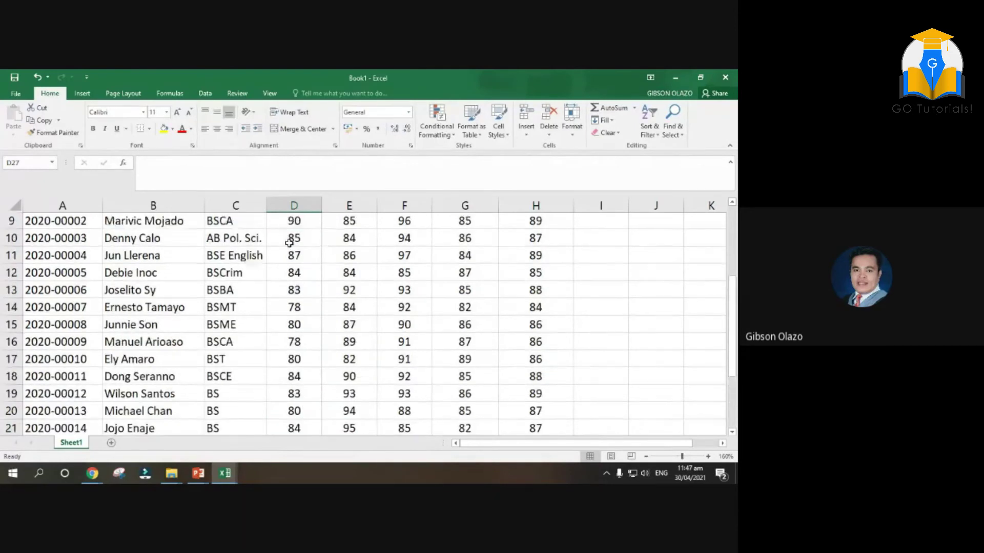
scroll(289, 243, "up", 1)
left_click_drag(297, 243, 296, 258)
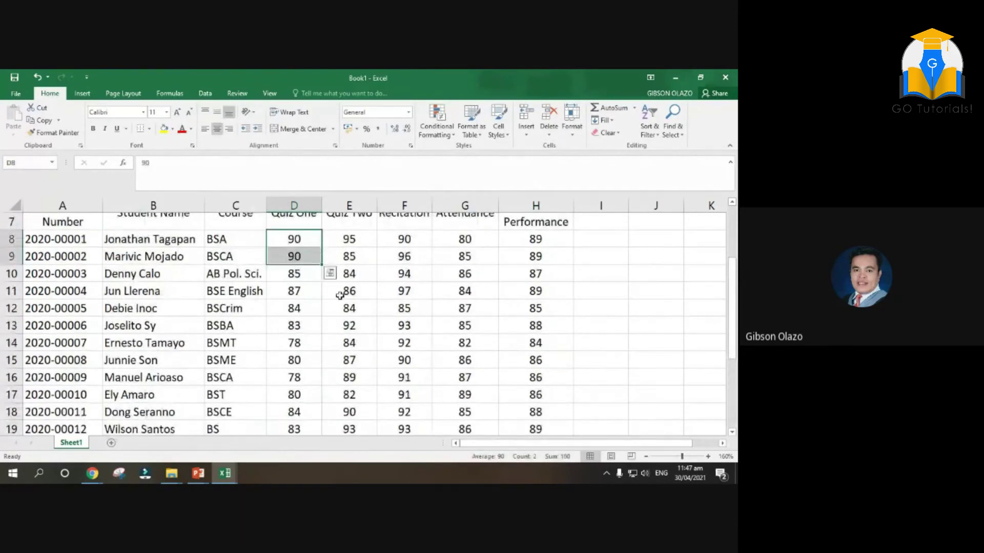
scroll(340, 290, "down", 5)
left_click(314, 347)
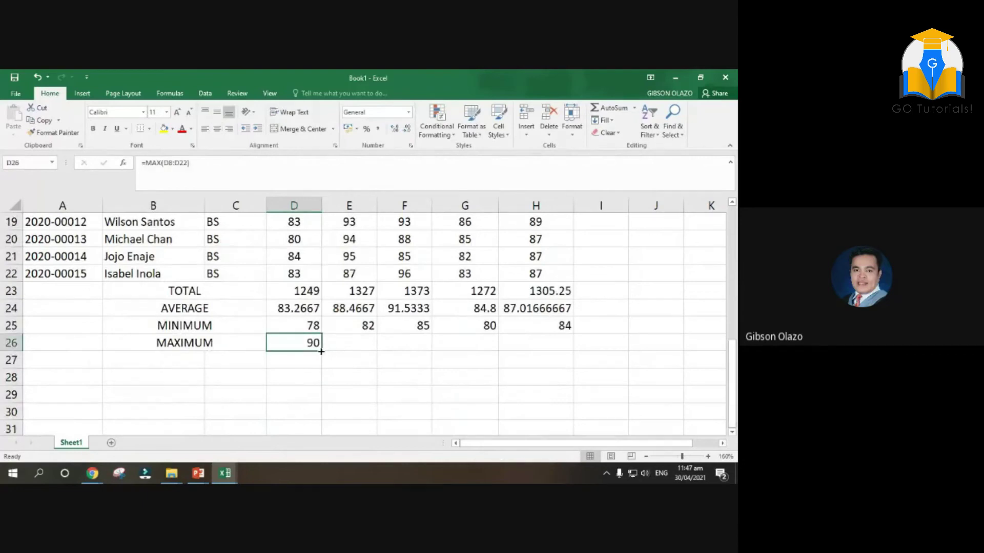
left_click_drag(323, 350, 558, 350)
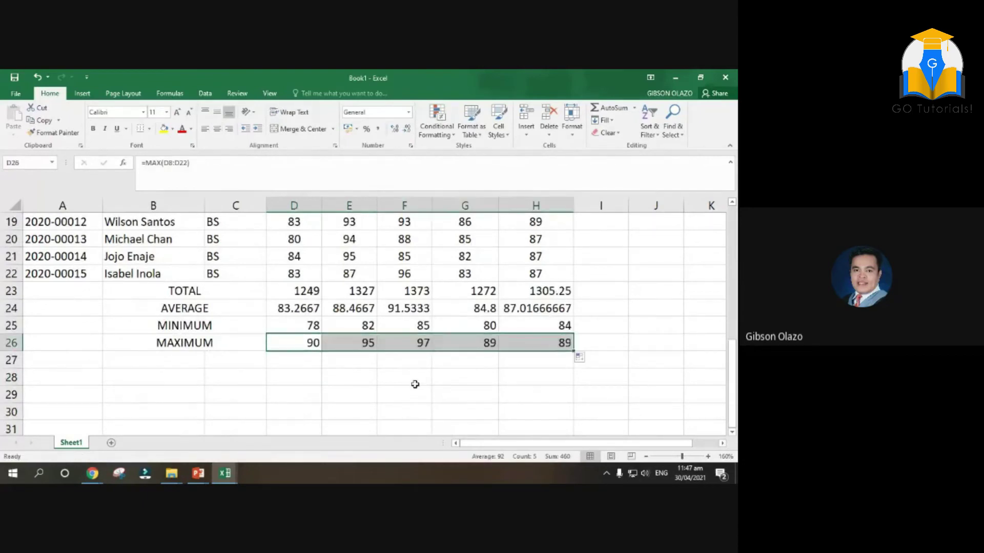
Verify the maximums: 95 Quiz Two, 97 Recitation, 89 Attendance, 89 Class Performance
scroll(422, 378, "up", 4)
left_click(352, 245)
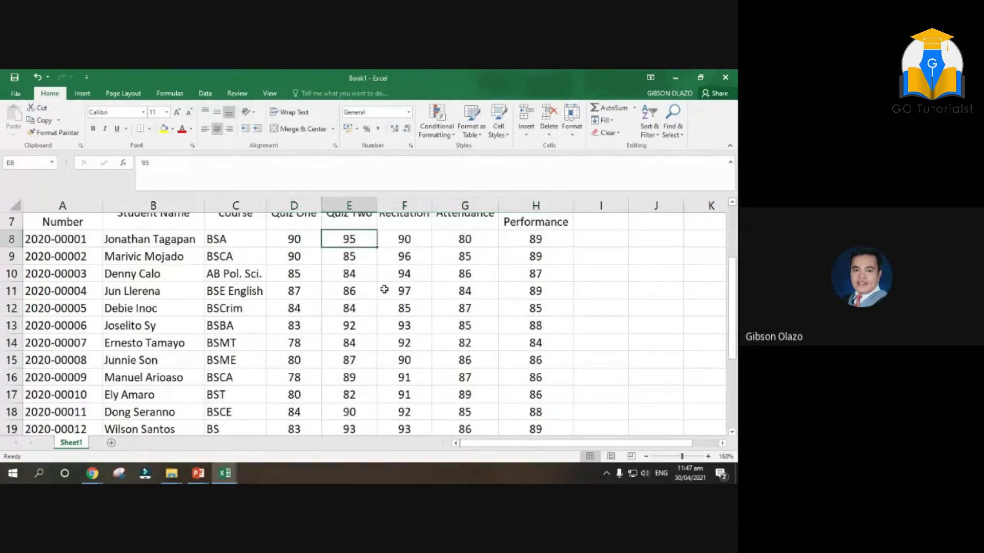
scroll(385, 287, "down", 4)
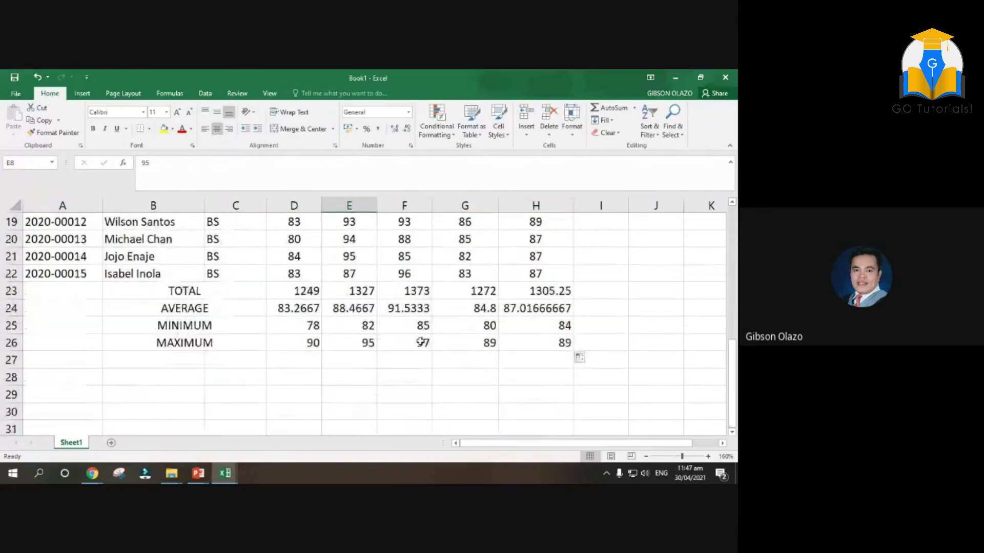
scroll(420, 343, "up", 4)
left_click(405, 290)
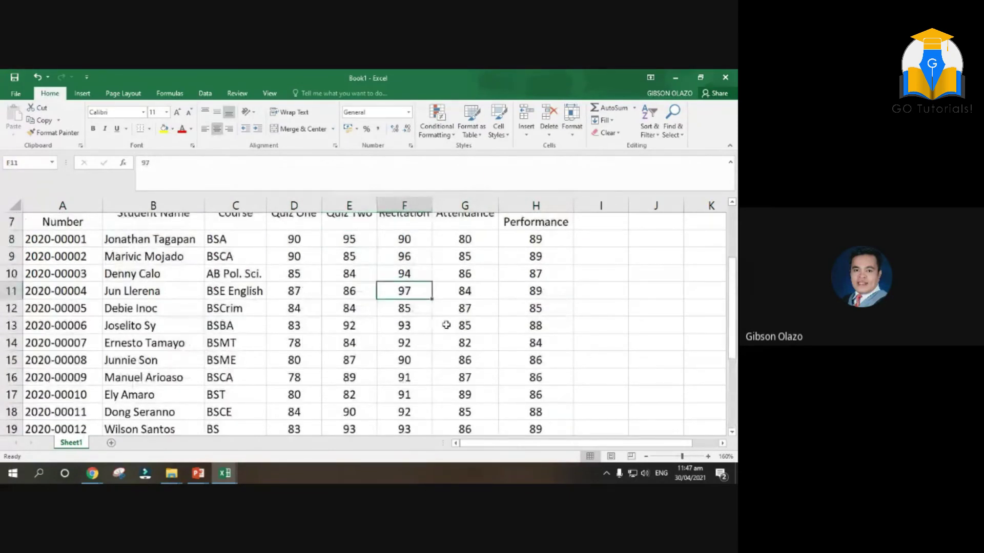
scroll(446, 325, "down", 3)
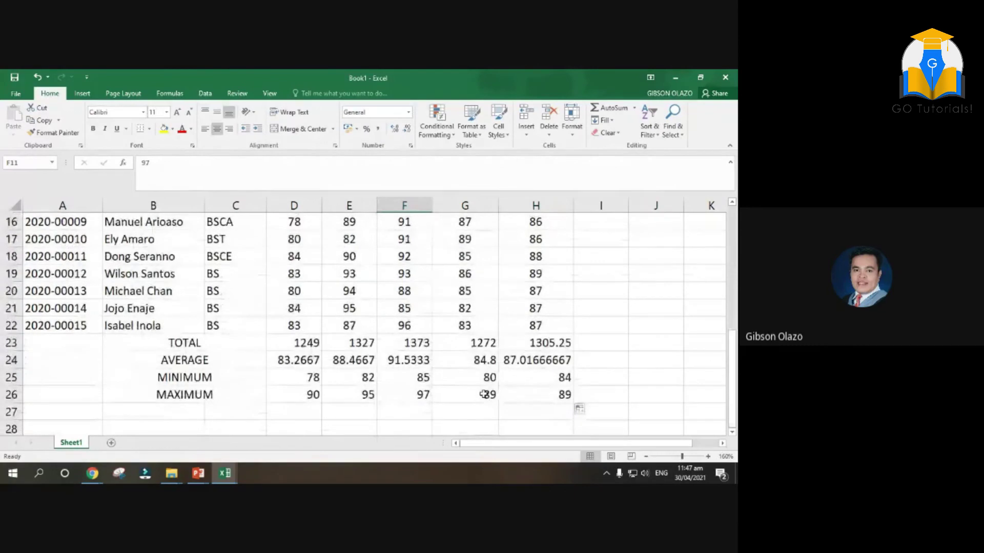
left_click(484, 390)
scroll(476, 387, "up", 4)
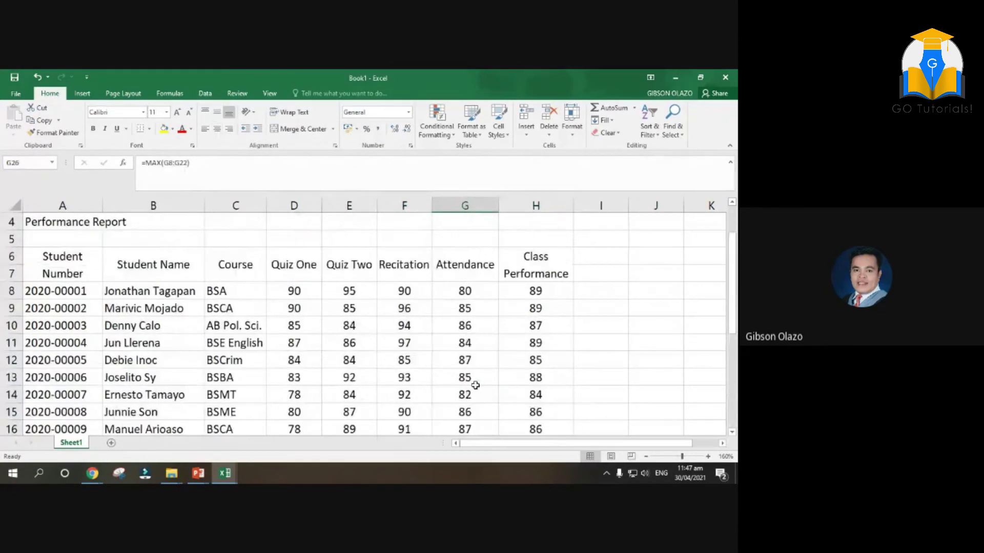
scroll(476, 385, "down", 1)
left_click(472, 394)
scroll(519, 402, "down", 2)
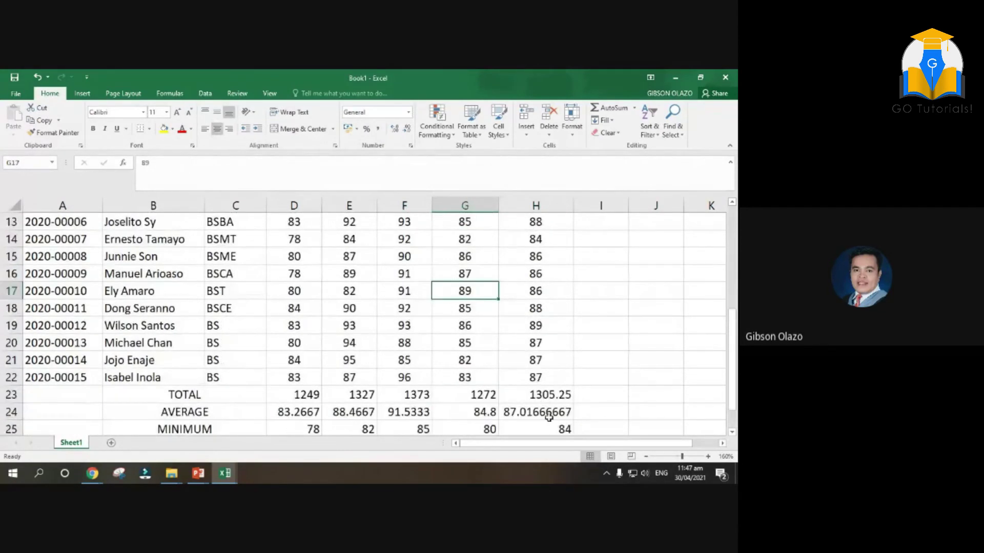
scroll(553, 410, "down", 1)
left_click(557, 397)
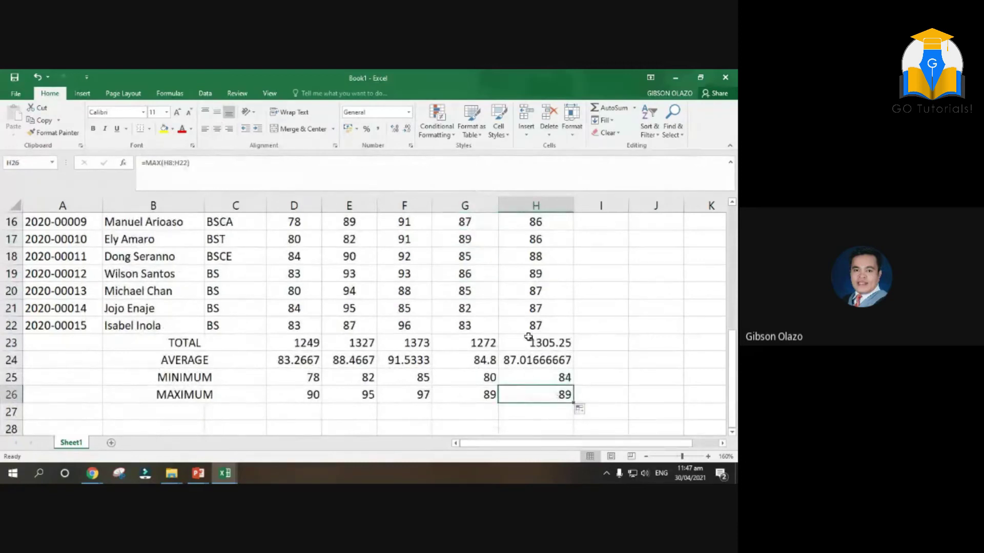
scroll(529, 359, "up", 2)
scroll(529, 339, "up", 1)
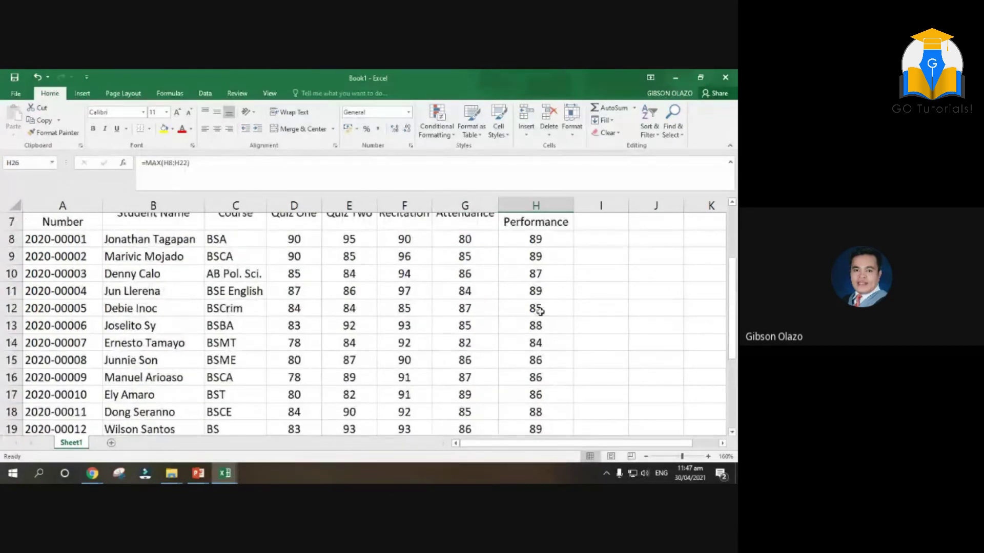
scroll(553, 384, "down", 5)
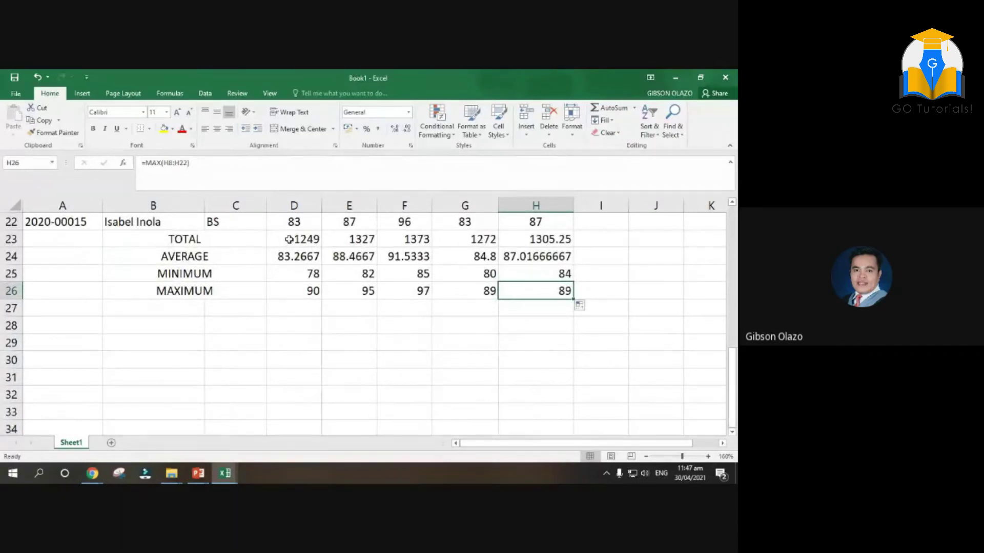
Give the D23:H23 totals Comma Style with no decimals, e.g. 1,249
left_click_drag(289, 239, 527, 243)
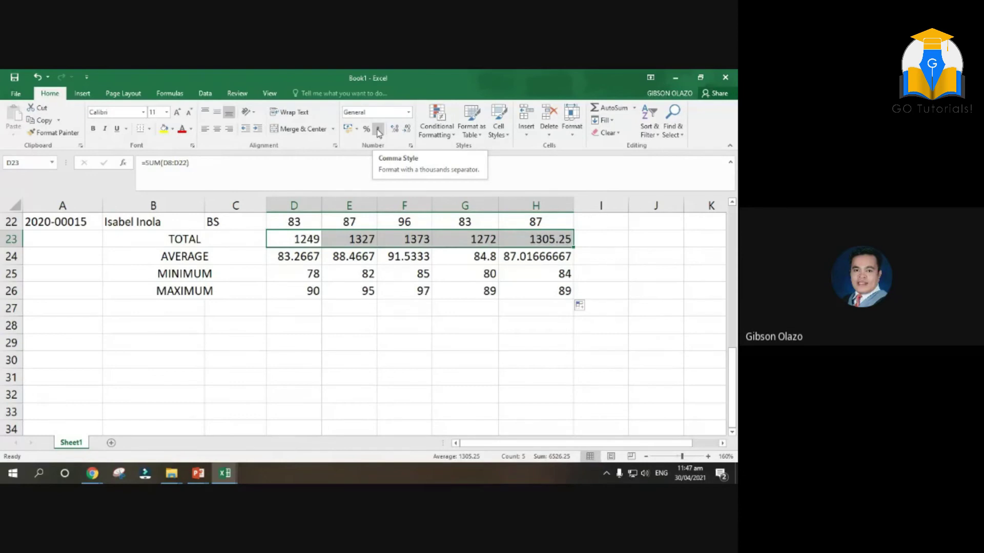
left_click(378, 129)
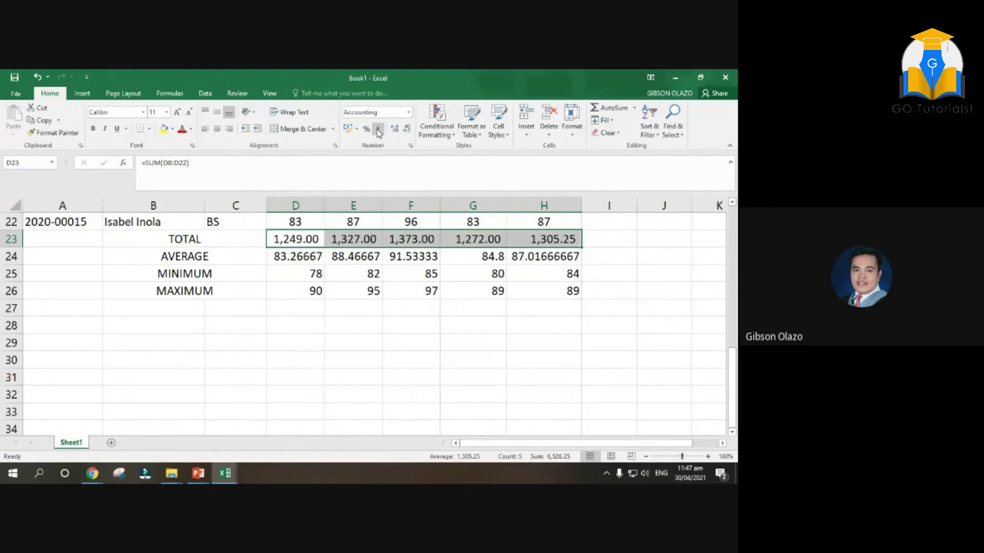
left_click(407, 130)
left_click(407, 129)
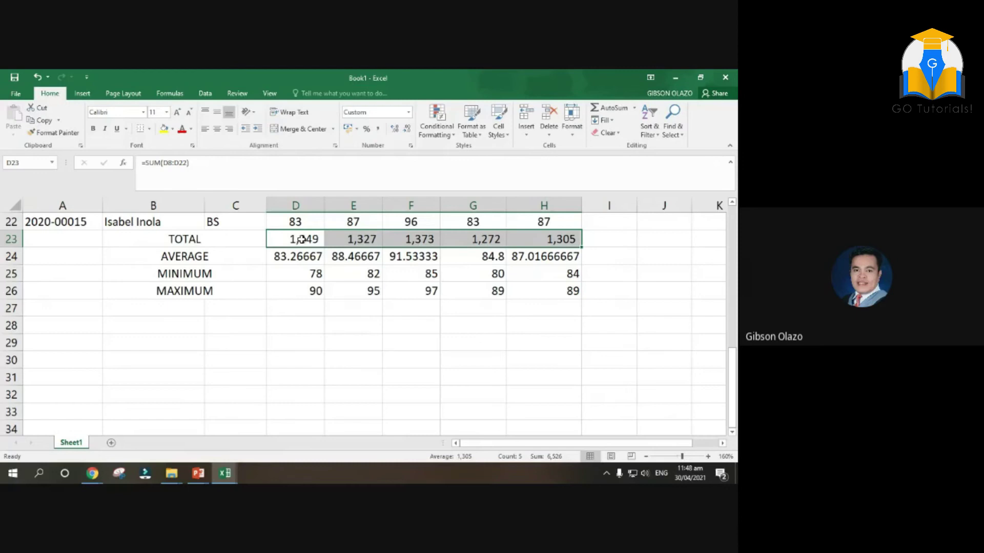
Format the average, minimum and maximum values as centered whole numbers
left_click_drag(285, 257, 540, 287)
left_click(408, 129)
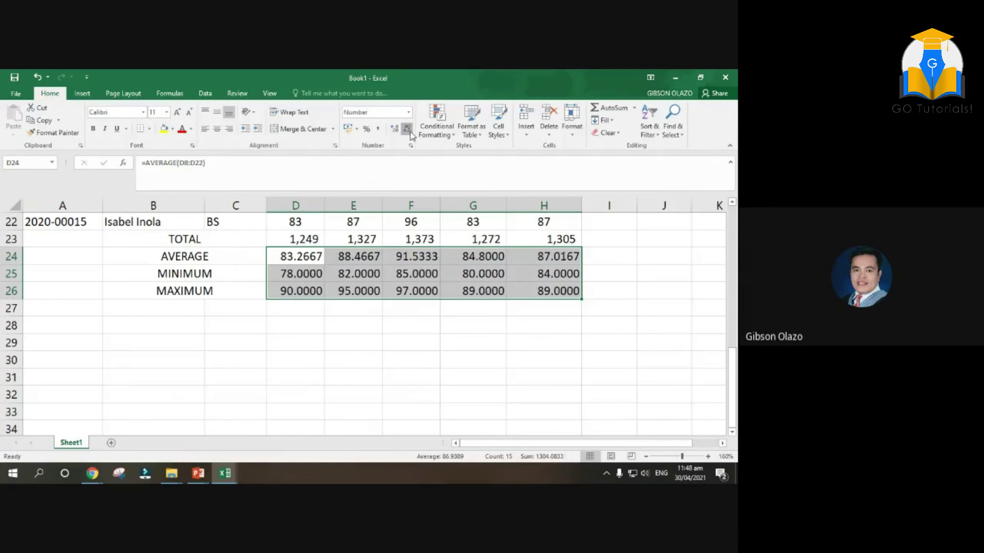
left_click(407, 129)
left_click(407, 129)
left_click(409, 132)
left_click(409, 132)
left_click(217, 129)
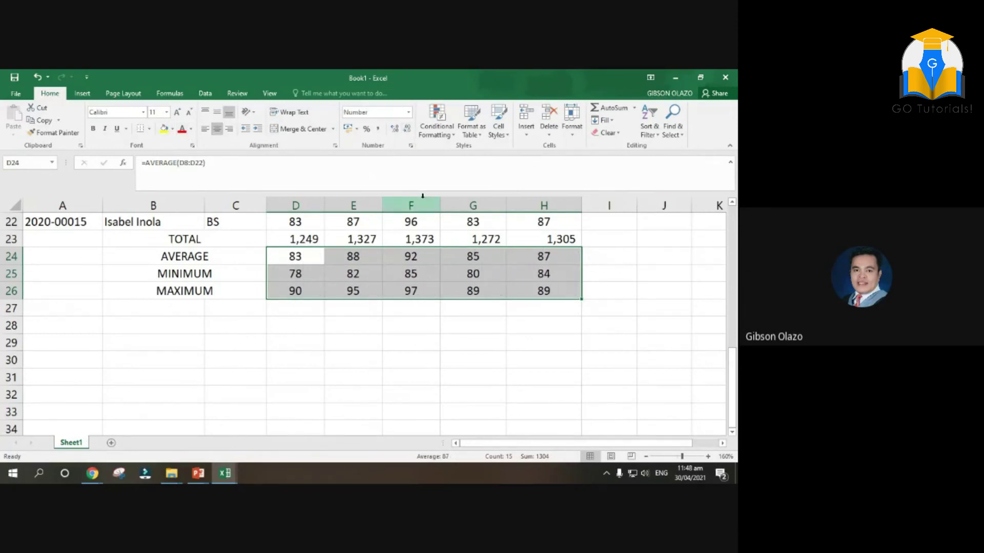
left_click(610, 284)
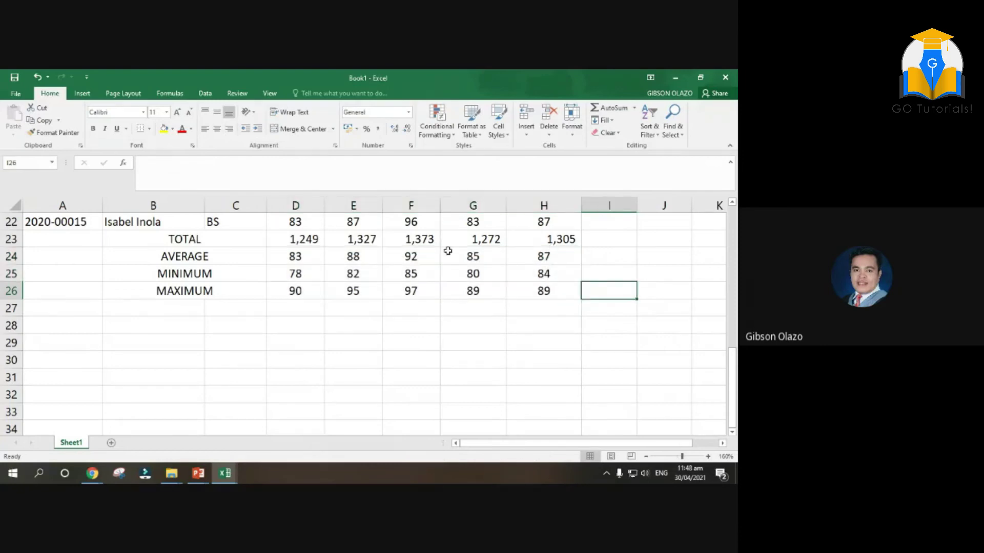
Reselect the total and summary value ranges to review the formatting
left_click_drag(292, 243, 536, 248)
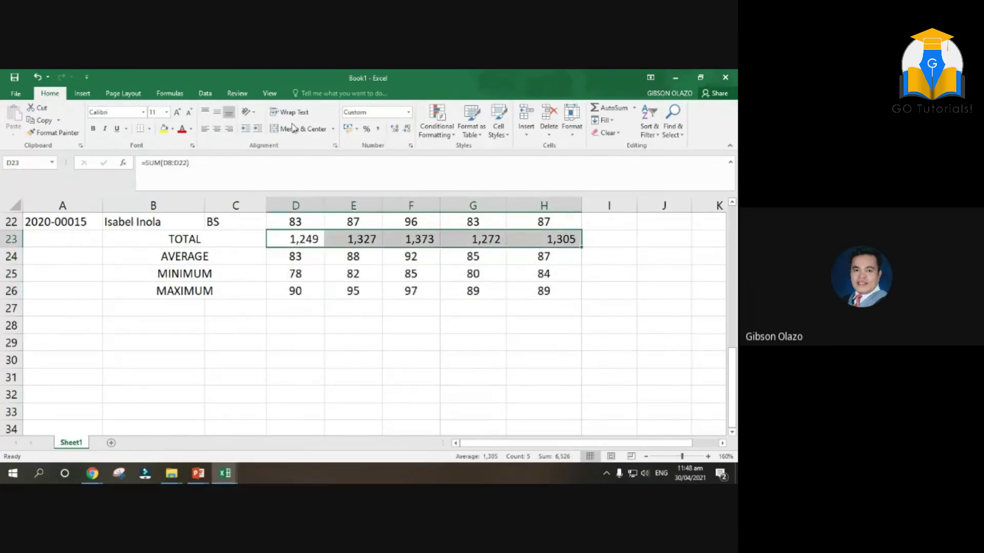
left_click(603, 342)
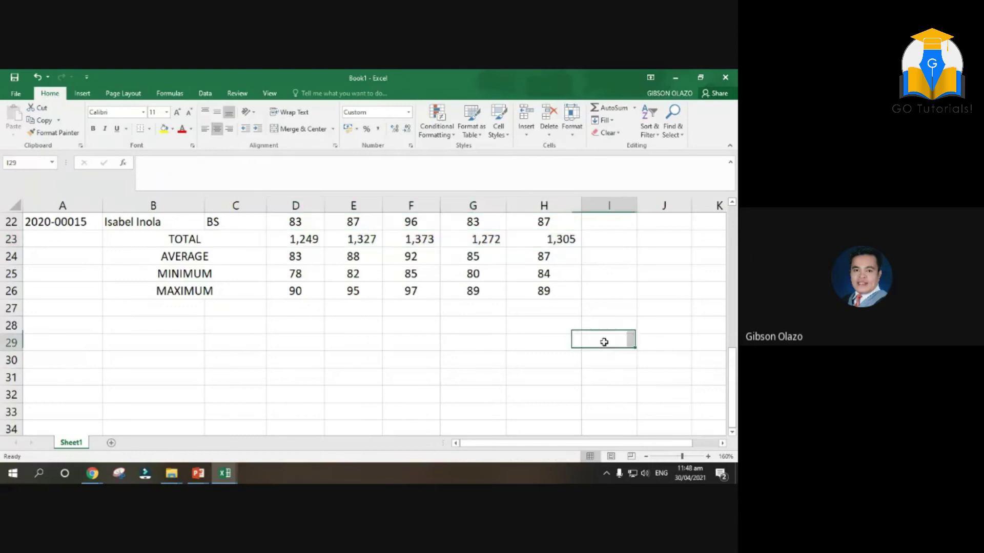
left_click_drag(297, 254, 539, 290)
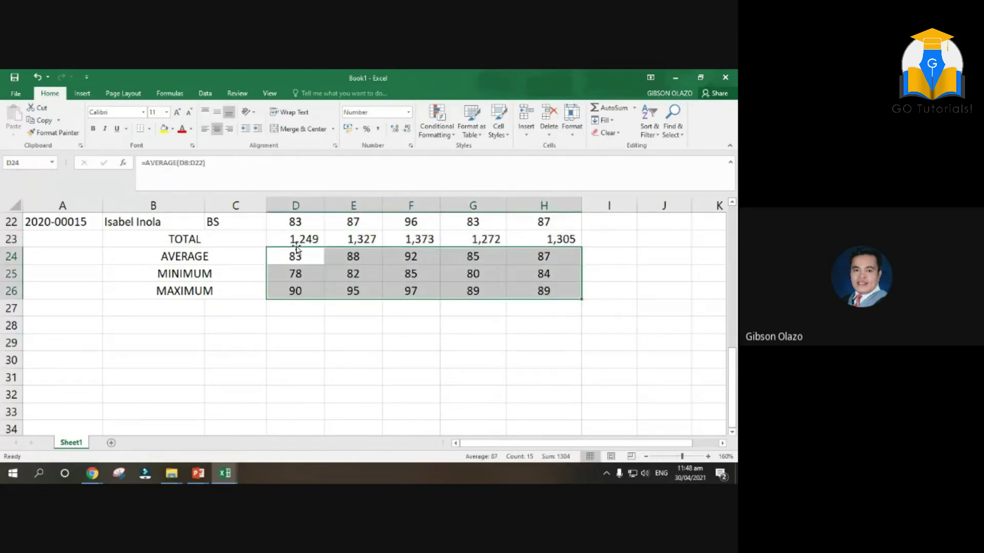
left_click_drag(296, 244, 505, 244)
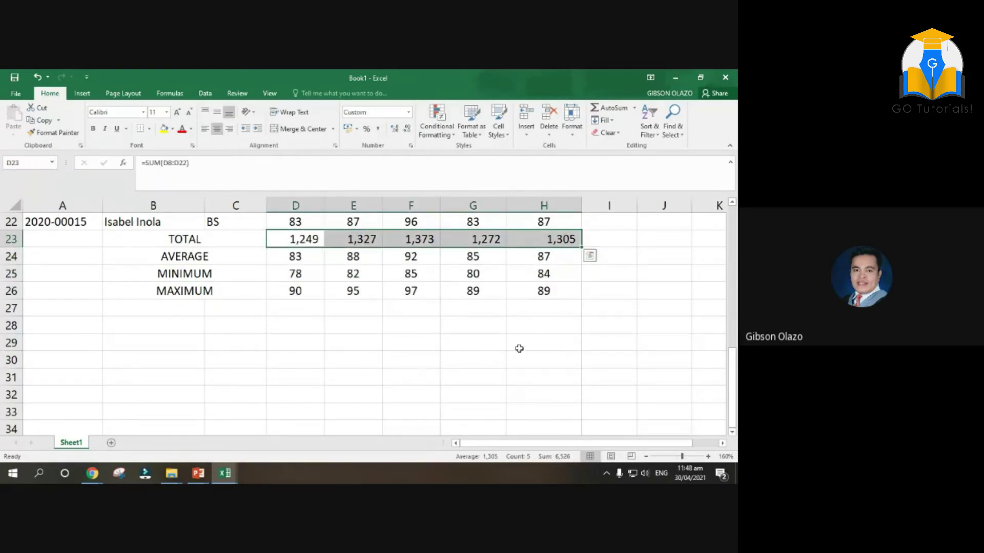
scroll(466, 364, "up", 2)
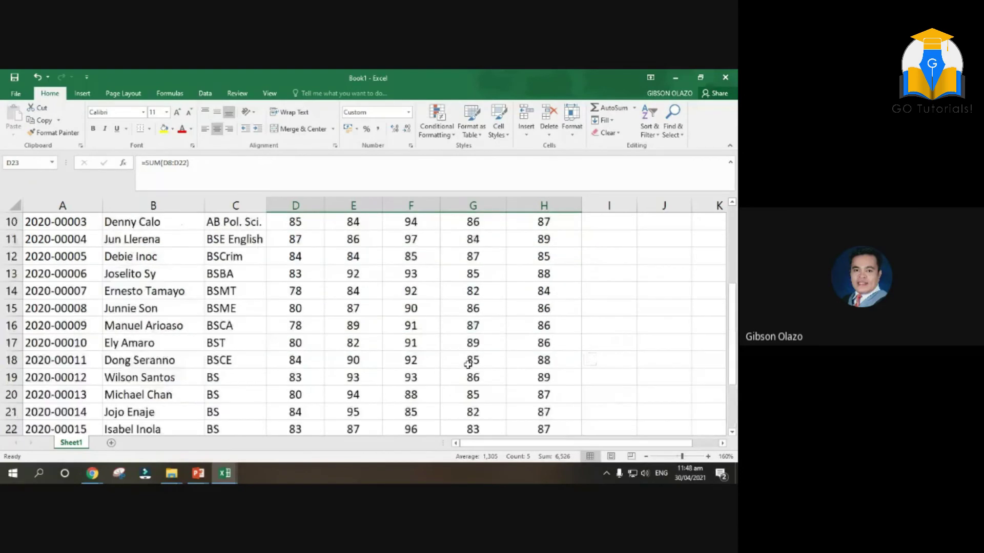
Merge and centre the school name across A1:H1, with a green fill and yellow text
scroll(560, 428, "up", 1)
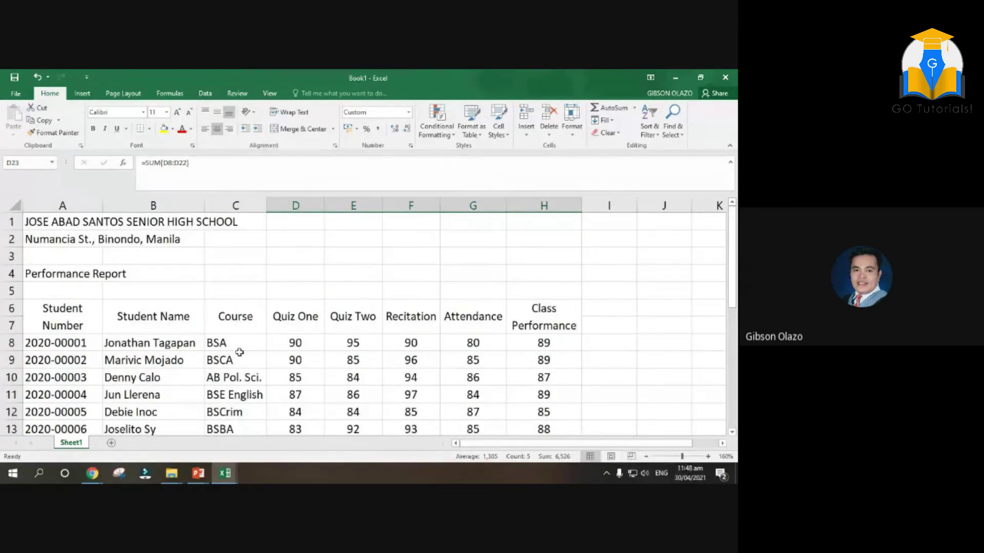
left_click_drag(36, 222, 538, 224)
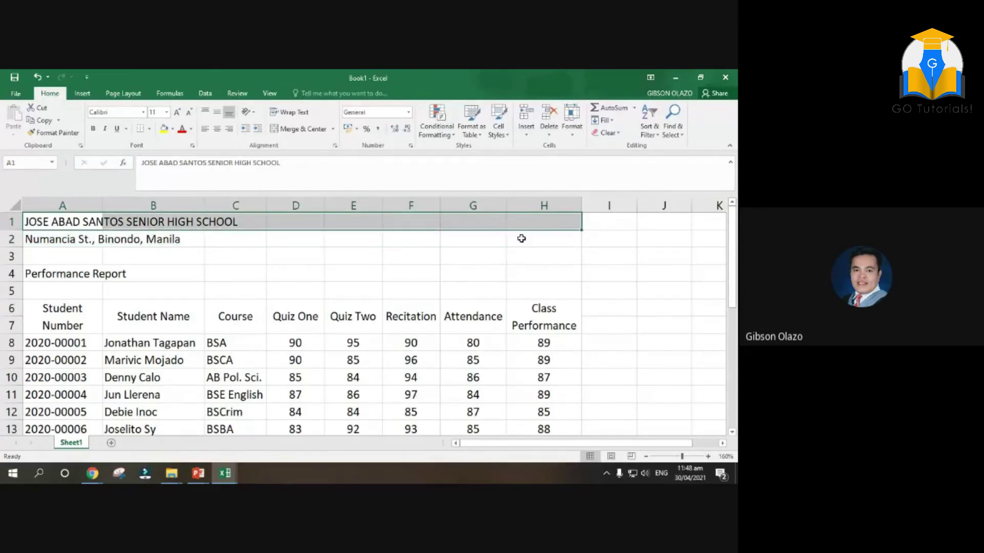
left_click(303, 129)
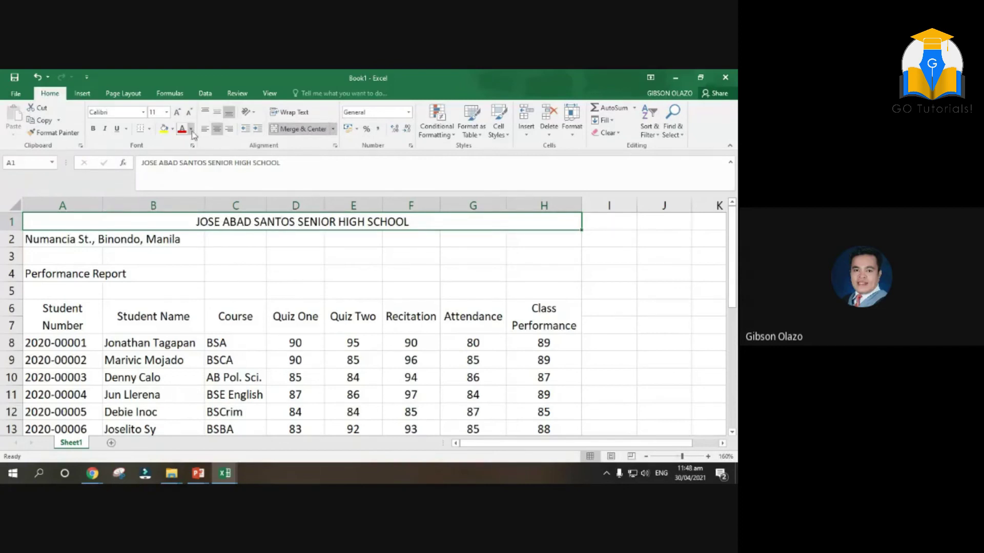
left_click(173, 129)
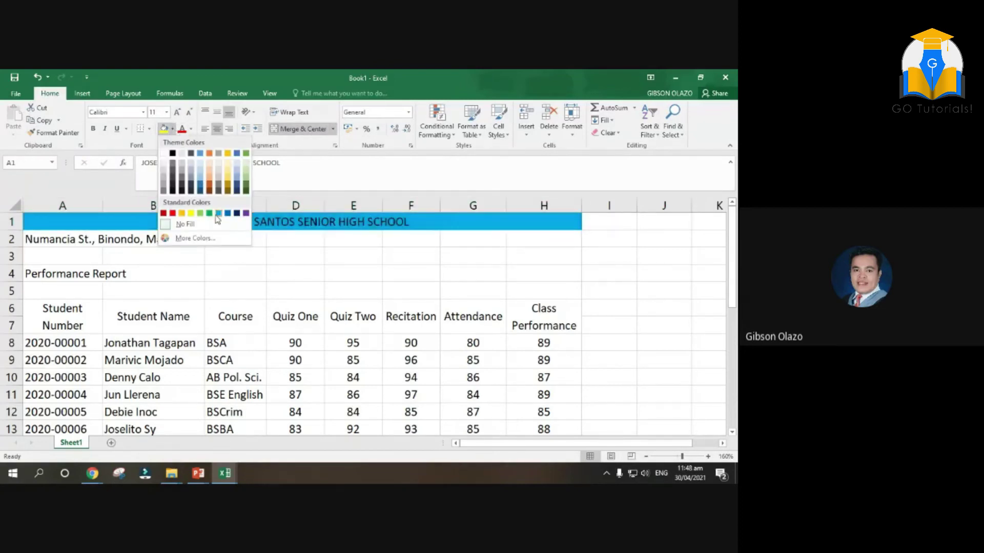
left_click(246, 154)
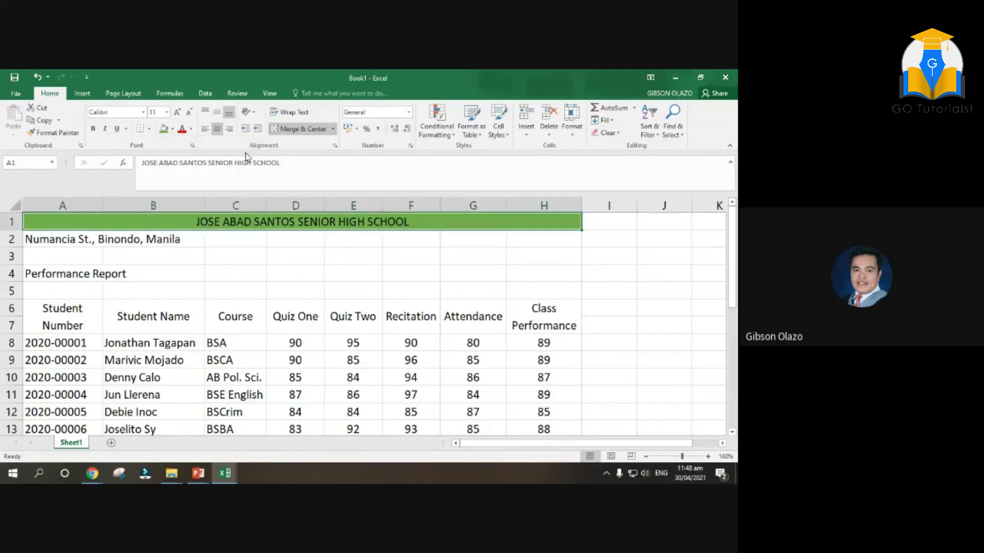
left_click(191, 130)
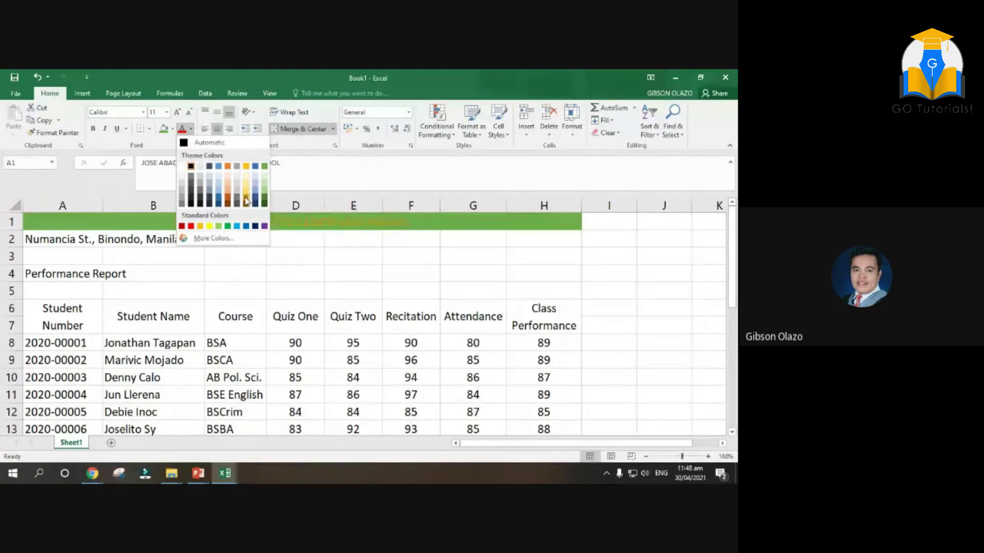
left_click(208, 226)
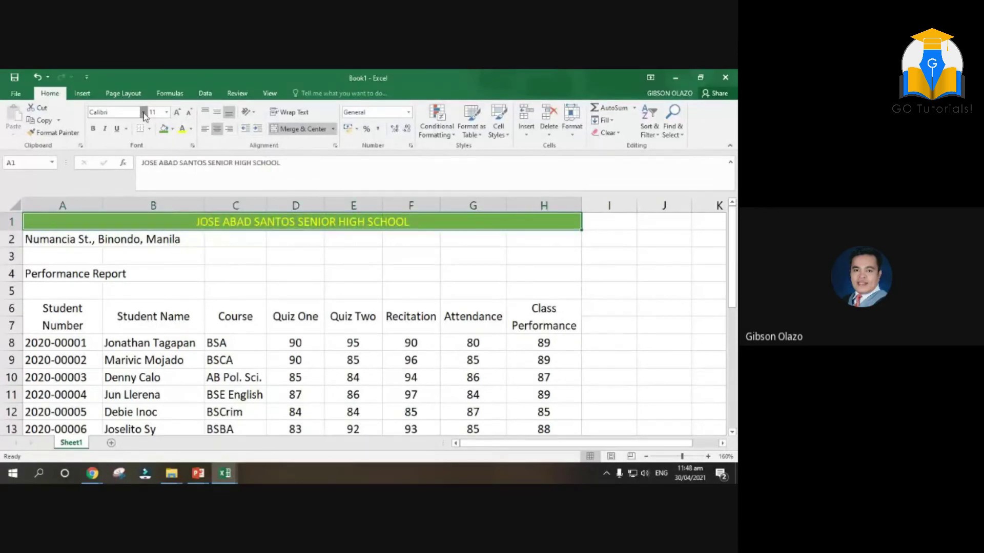
left_click(144, 112)
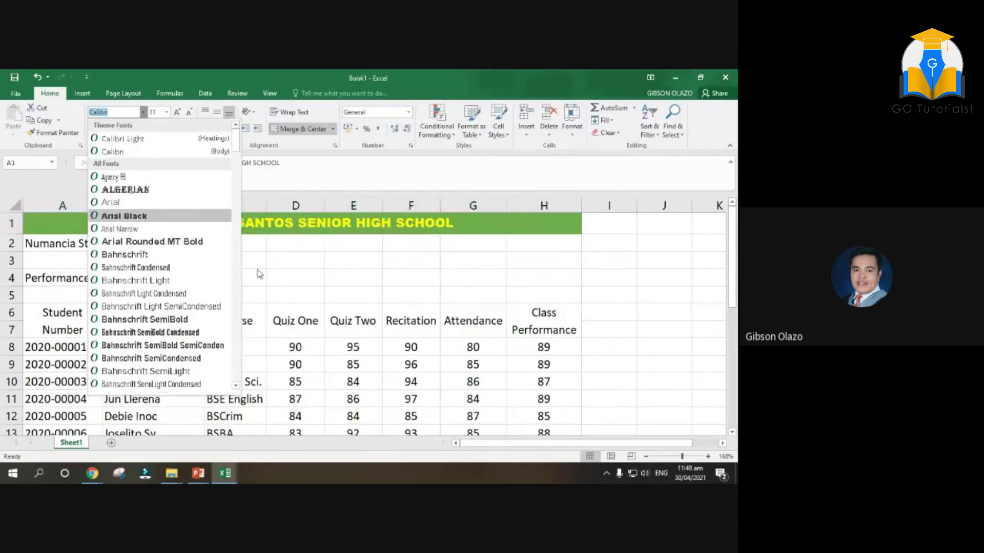
left_click(223, 245)
left_click_drag(133, 220, 227, 307)
scroll(293, 288, "down", 5)
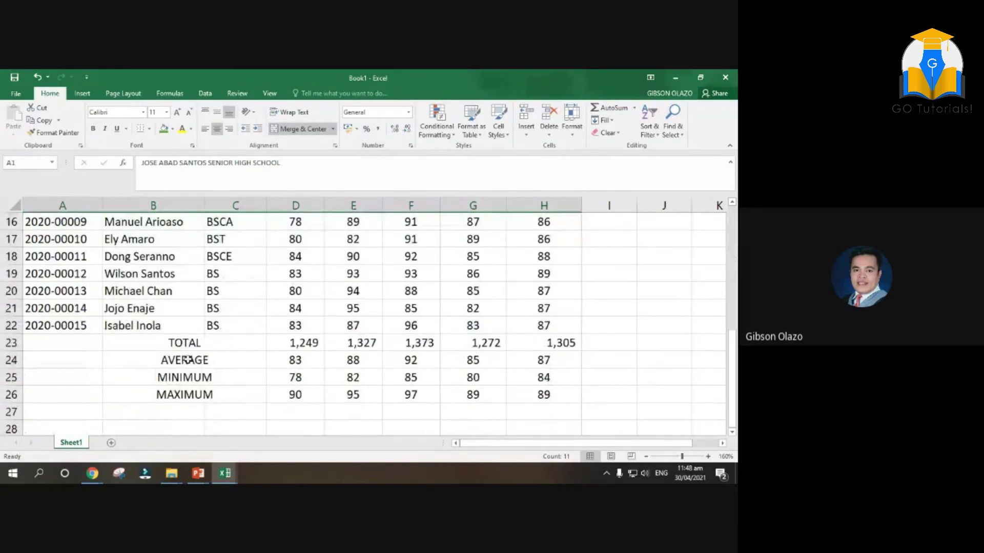
left_click_drag(189, 346, 535, 409)
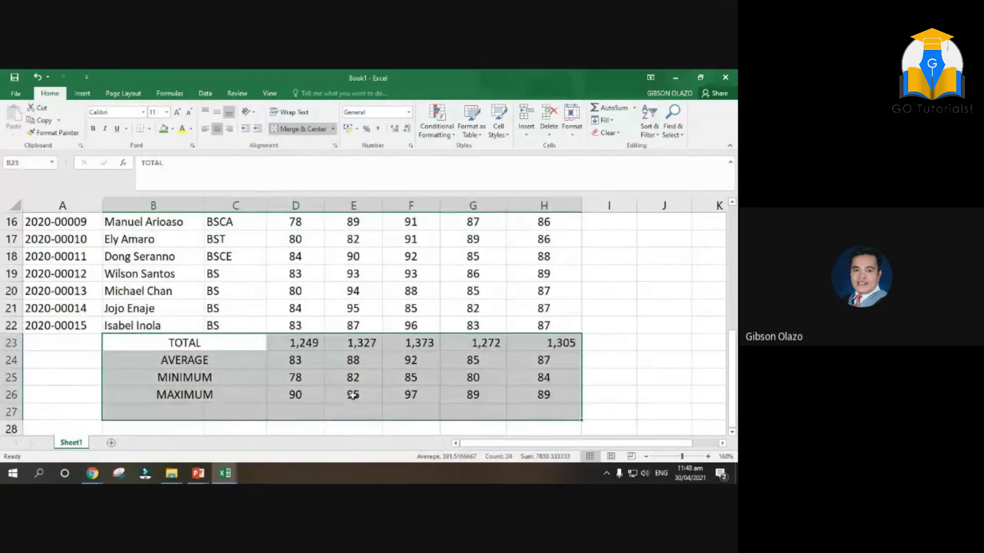
left_click_drag(186, 348, 184, 391)
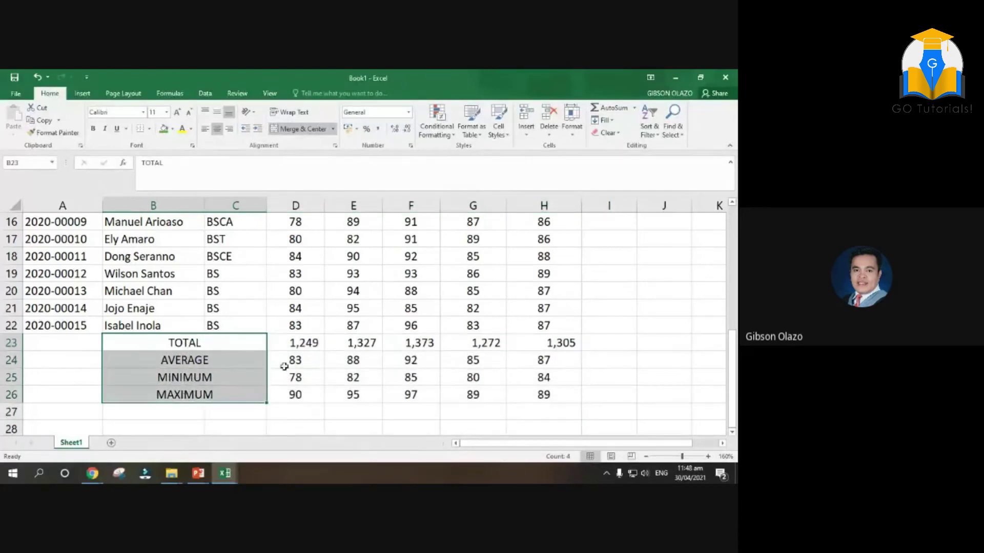
left_click_drag(315, 343, 548, 395)
scroll(267, 340, "up", 2)
scroll(268, 340, "up", 3)
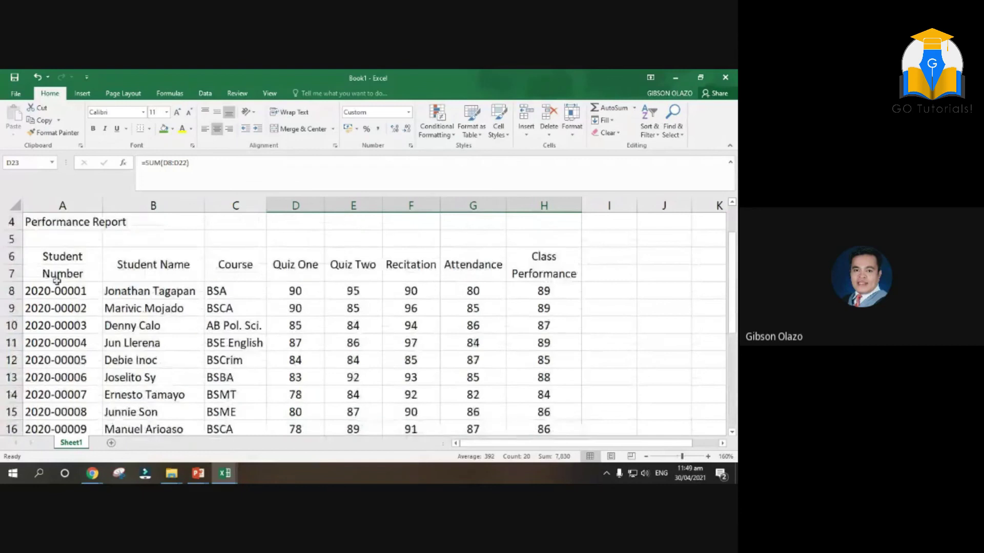
left_click_drag(57, 291, 510, 380)
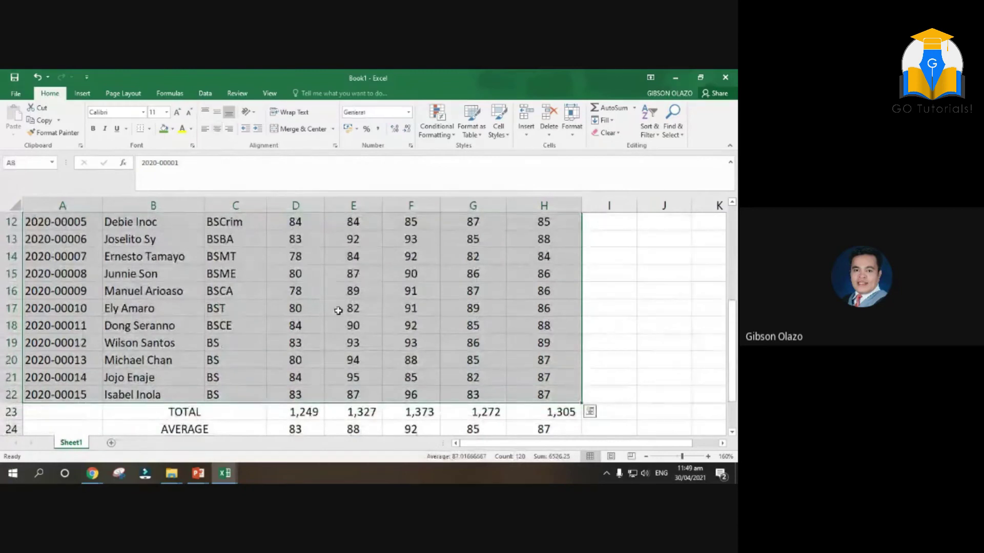
scroll(338, 310, "up", 1)
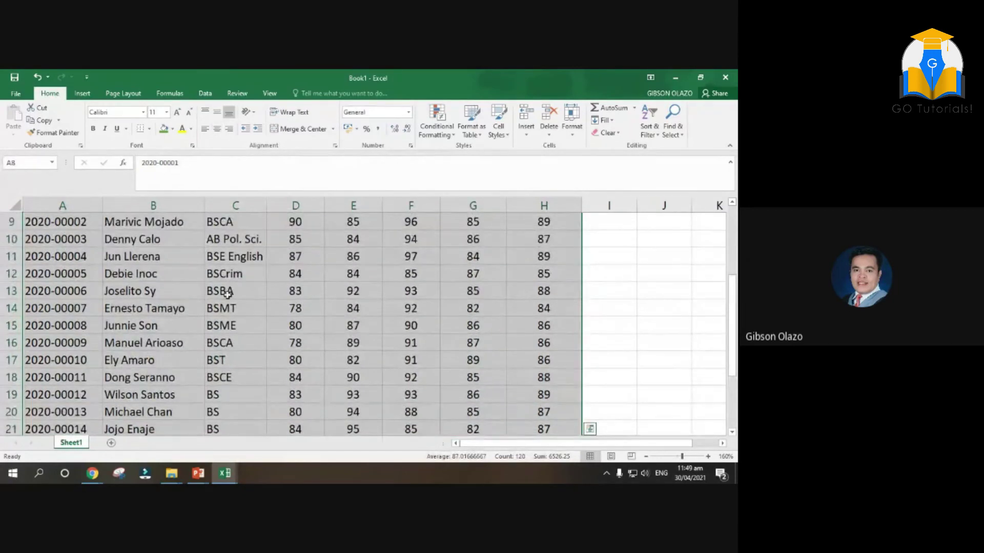
scroll(195, 240, "up", 2)
left_click(153, 312)
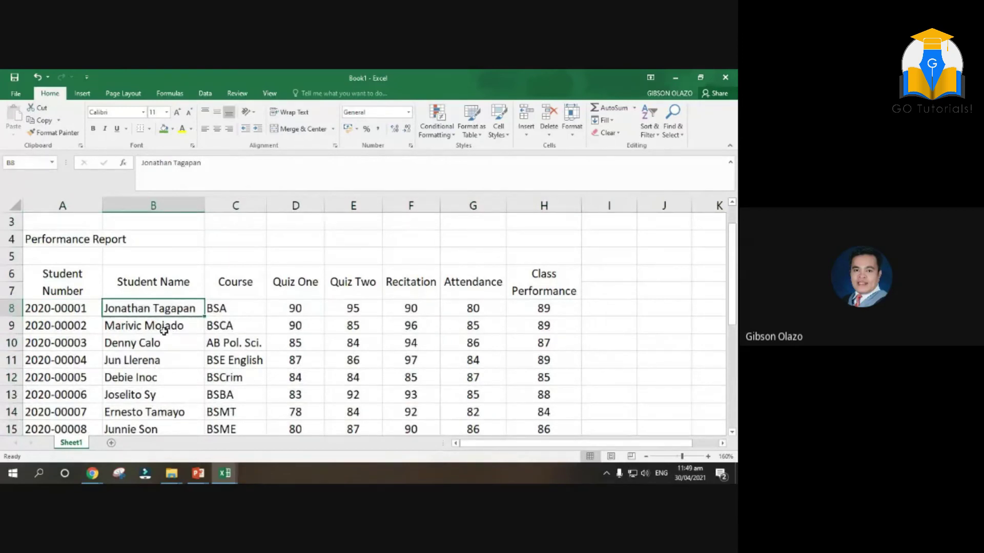
scroll(161, 332, "down", 2)
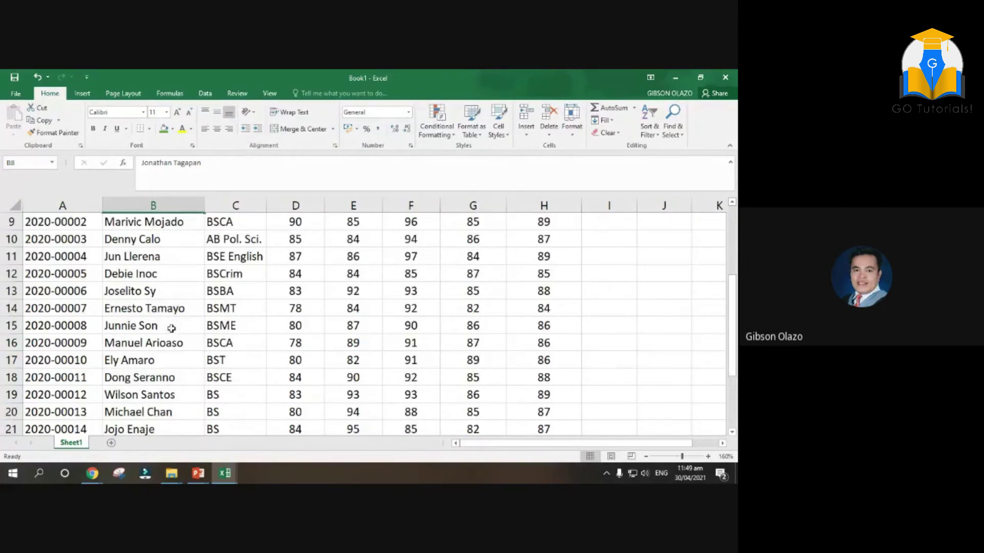
scroll(171, 329, "up", 2)
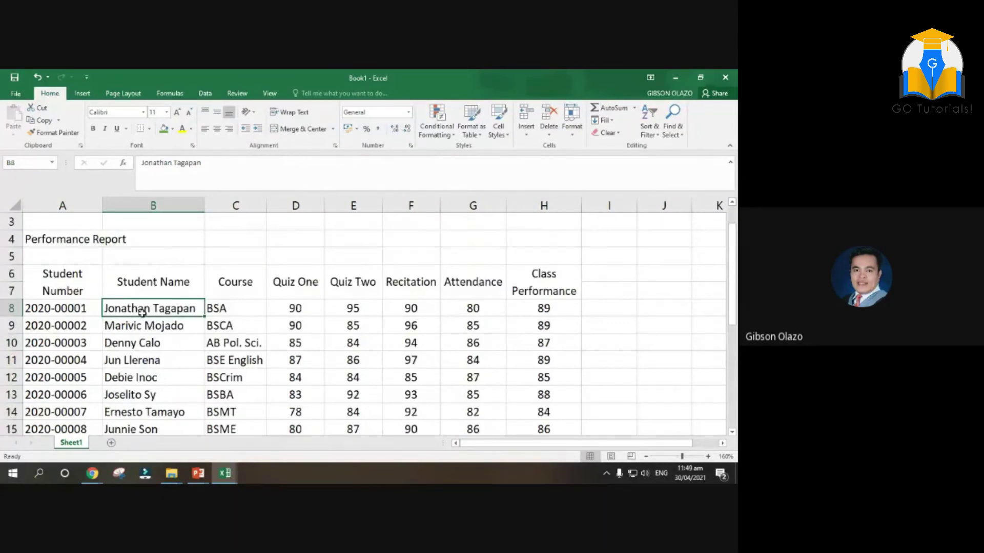
left_click_drag(142, 313, 147, 395)
scroll(272, 377, "up", 2)
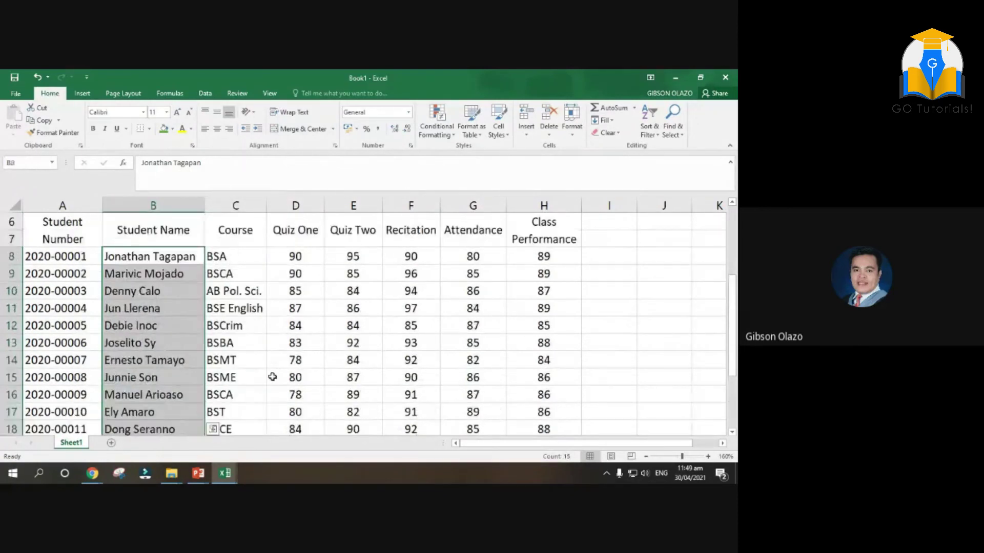
left_click_drag(241, 258, 235, 377)
scroll(354, 345, "up", 3)
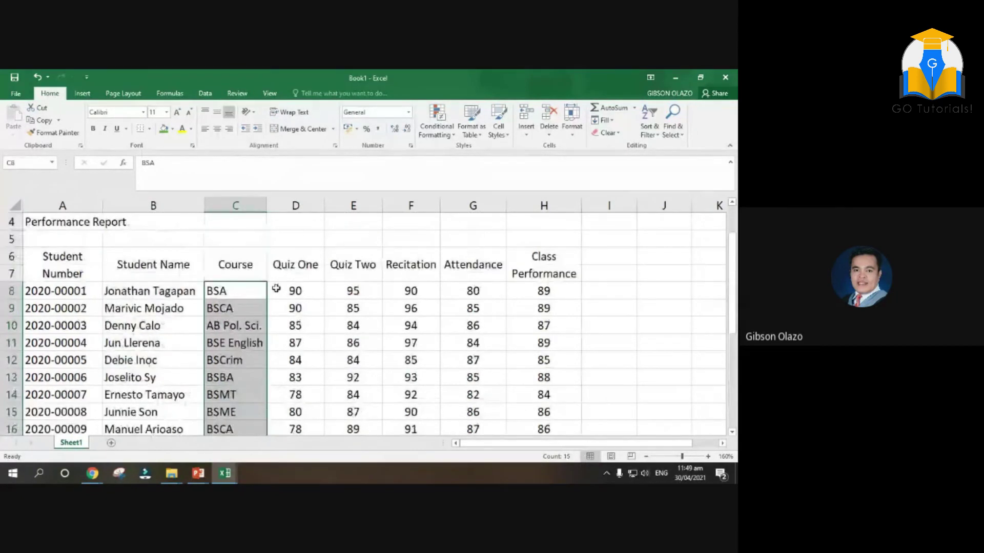
left_click_drag(564, 291, 556, 412)
scroll(595, 366, "up", 1)
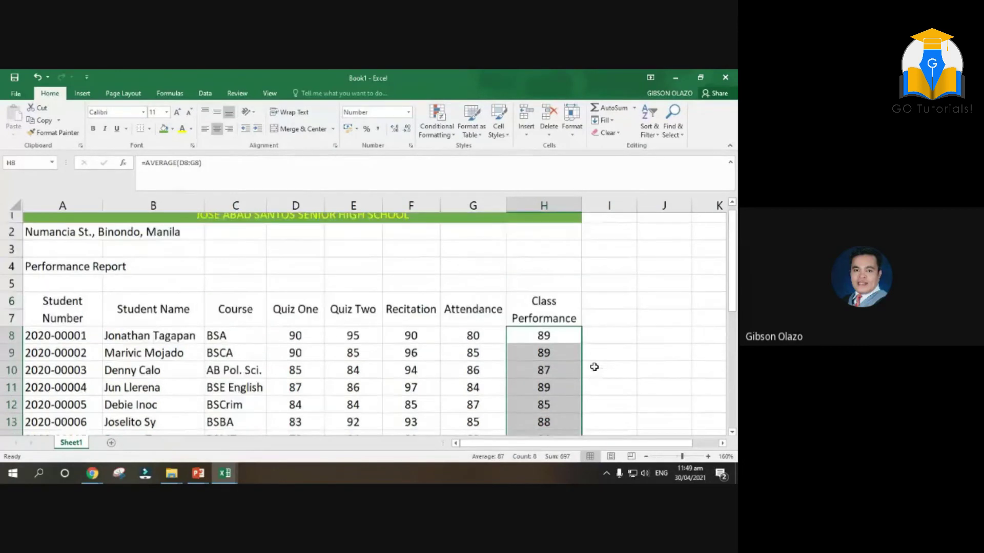
Enlarge the school name title, set it to Bahnschrift SemiBold Condensed, and italicise it
left_click(235, 221)
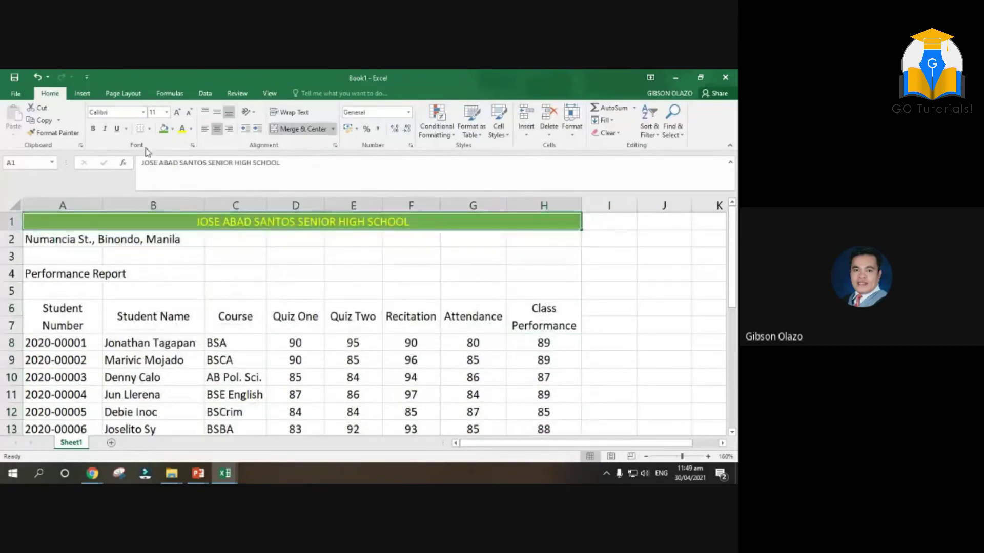
left_click(176, 112)
left_click(176, 112)
left_click(176, 112)
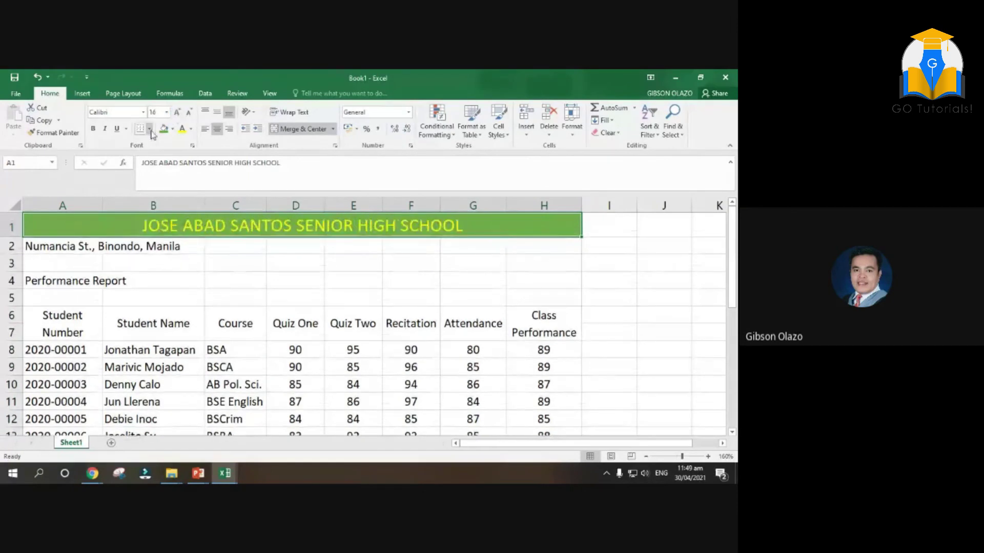
left_click(143, 112)
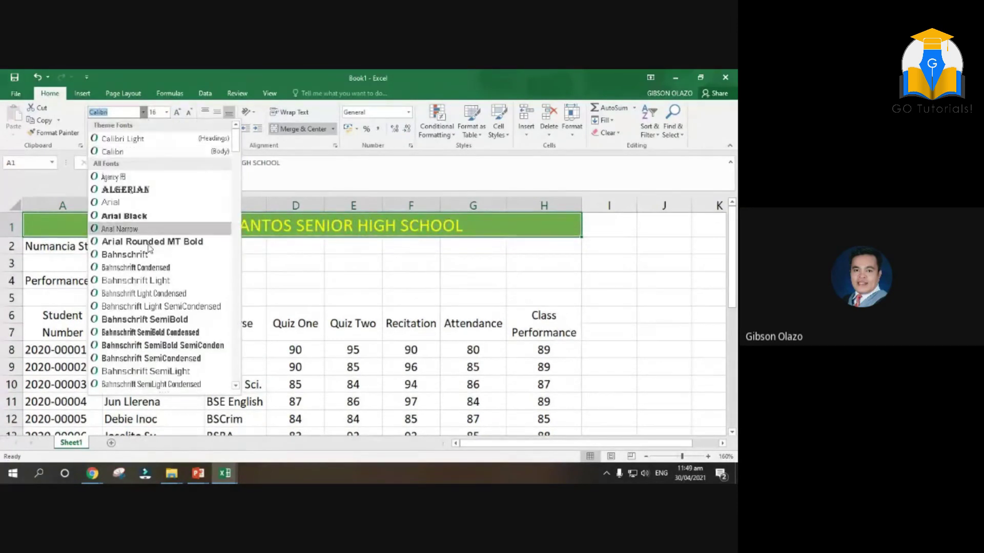
left_click(142, 331)
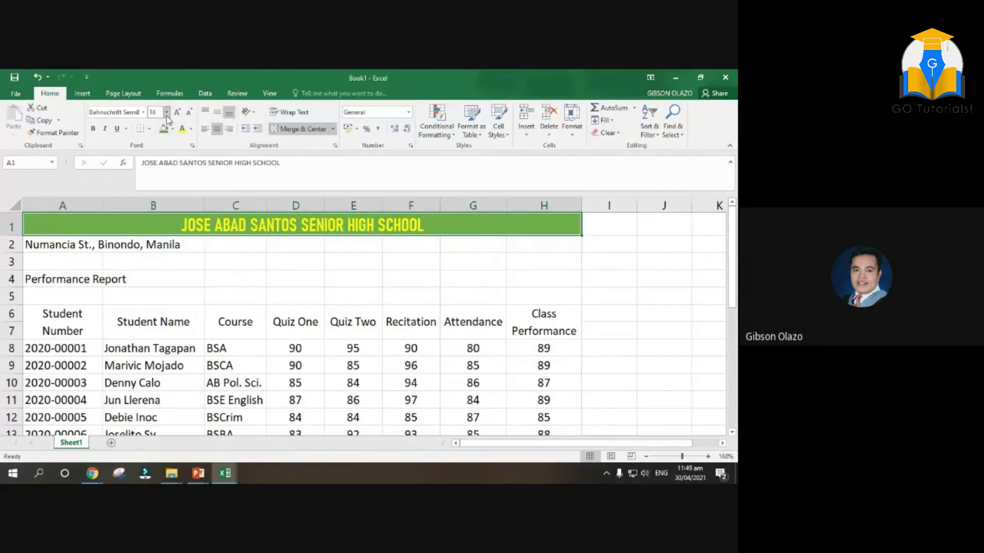
left_click(105, 129)
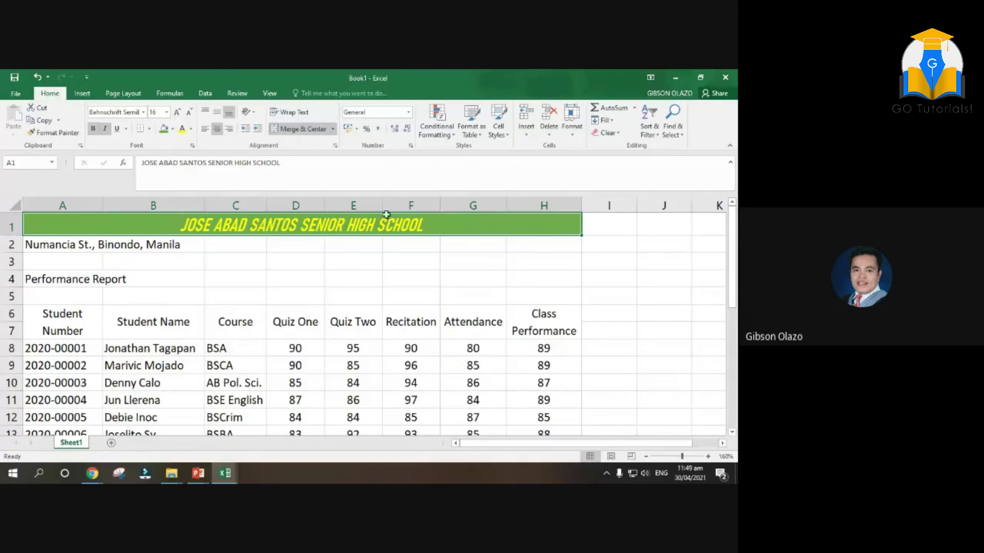
left_click(507, 260)
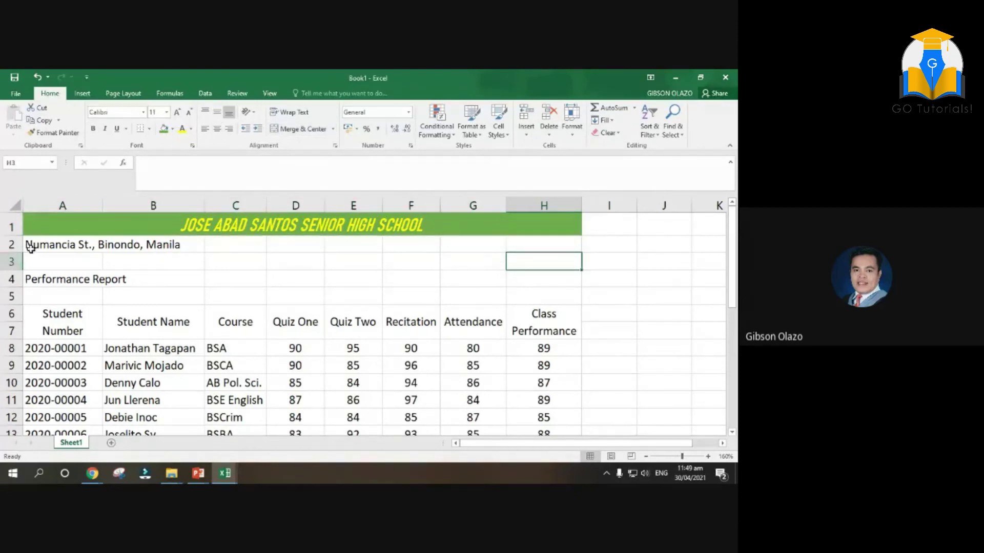
Merge and centre the address and Performance Report rows across A–H; make Performance Report bold italic
left_click_drag(27, 246, 548, 240)
left_click(301, 129)
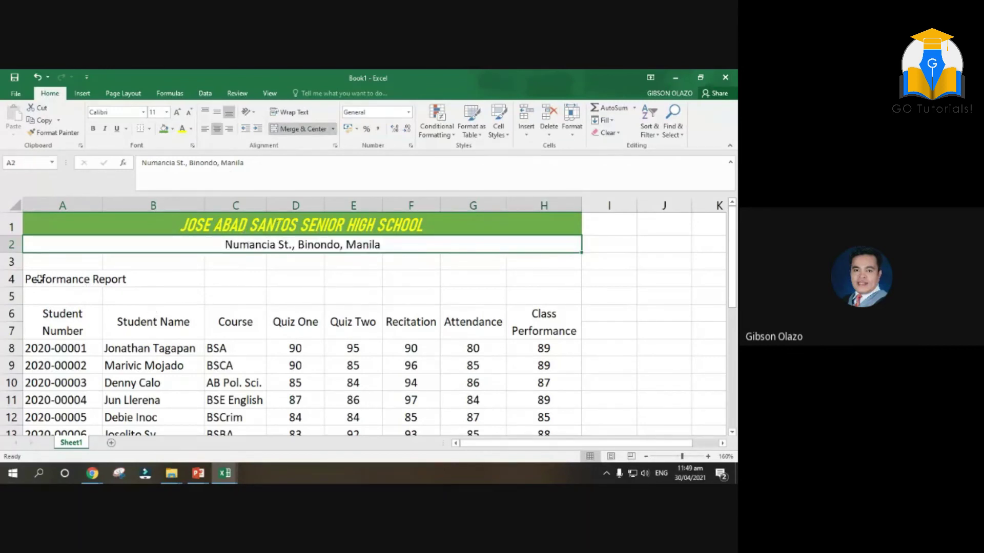
left_click_drag(39, 278, 533, 286)
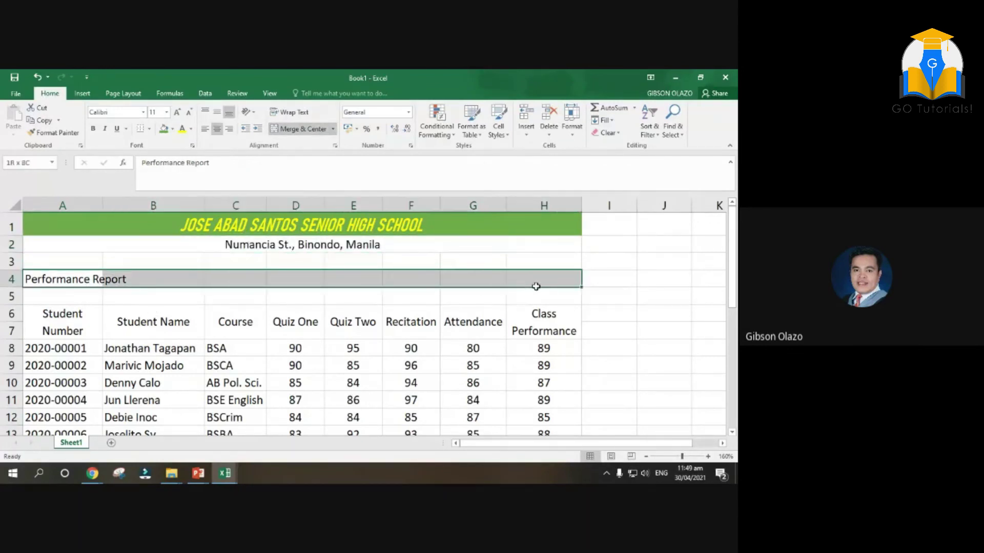
left_click(299, 129)
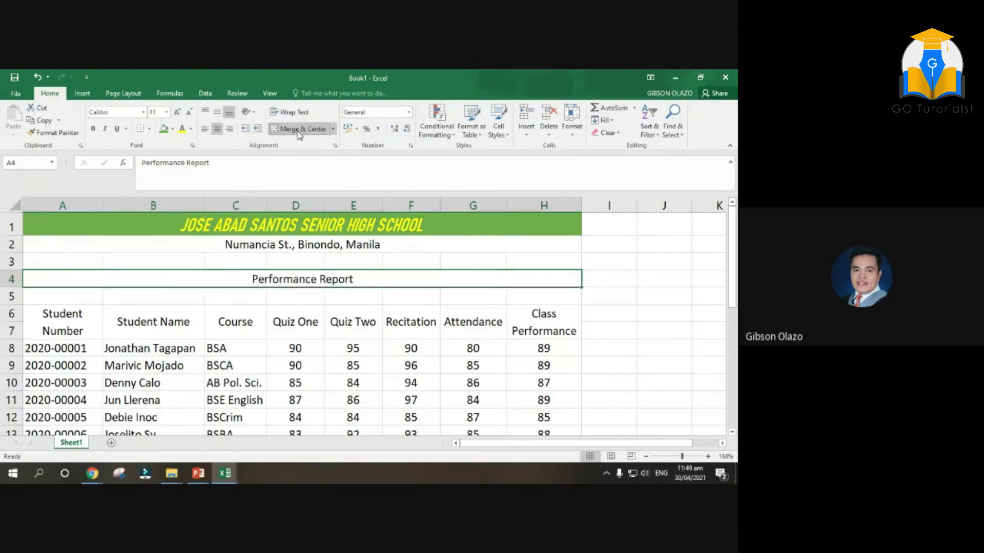
left_click(94, 129)
left_click(105, 129)
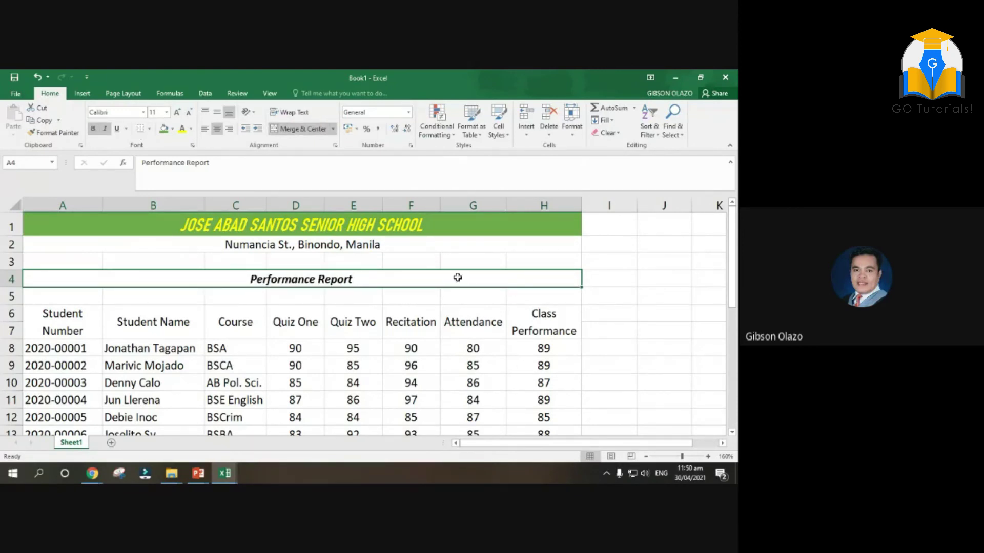
left_click_drag(602, 286, 604, 296)
scroll(494, 382, "down", 3)
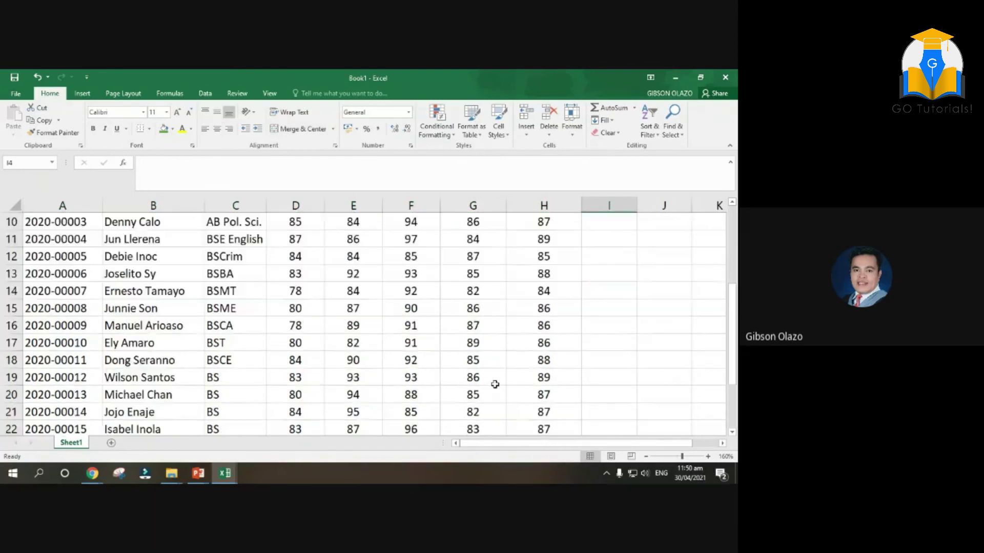
Give the student table A6:H22 All Borders and autofit column F so Recitation fits
scroll(494, 384, "up", 3)
left_click_drag(52, 311, 359, 365)
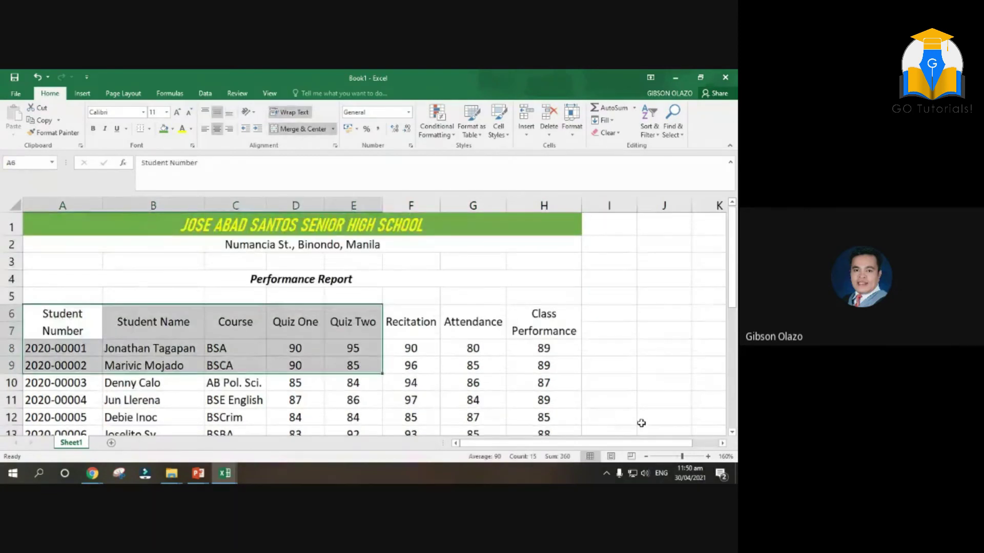
left_click(646, 457)
left_click(646, 456)
left_click(647, 457)
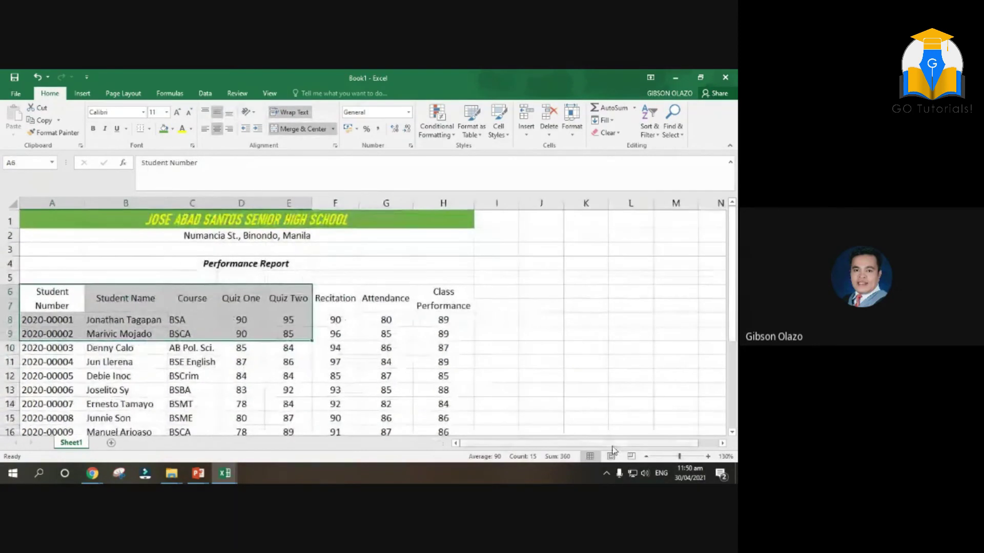
left_click(646, 457)
scroll(529, 369, "down", 2)
scroll(529, 369, "up", 2)
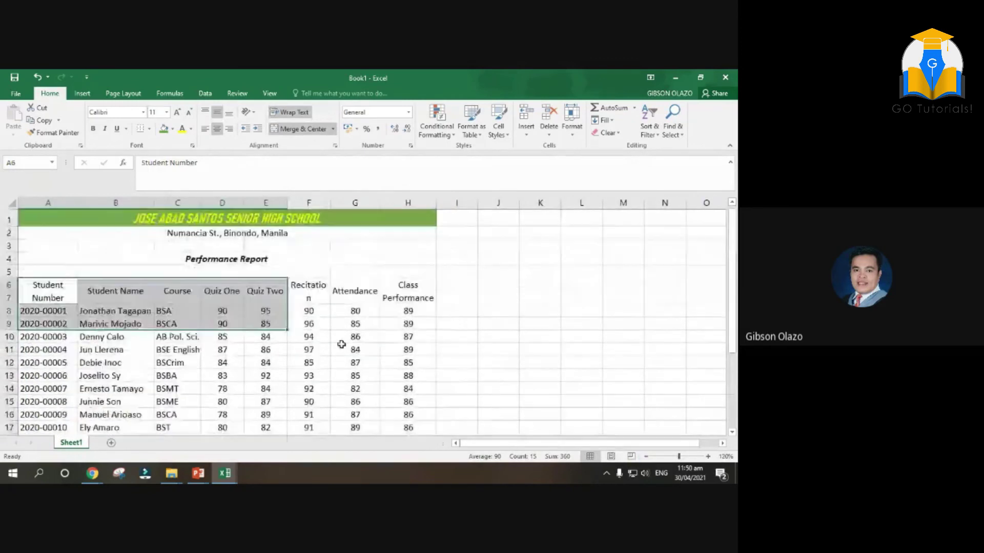
left_click_drag(37, 285, 415, 385)
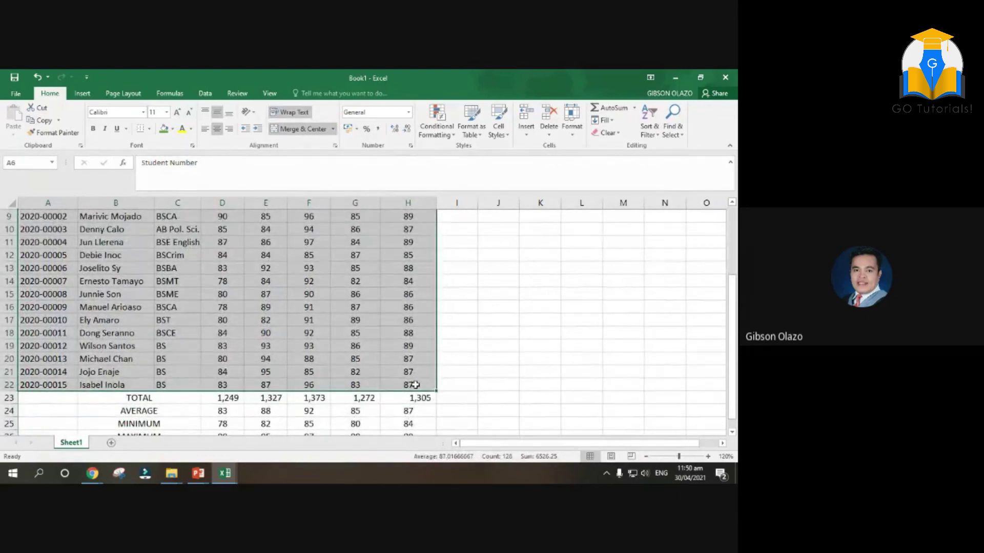
left_click(150, 129)
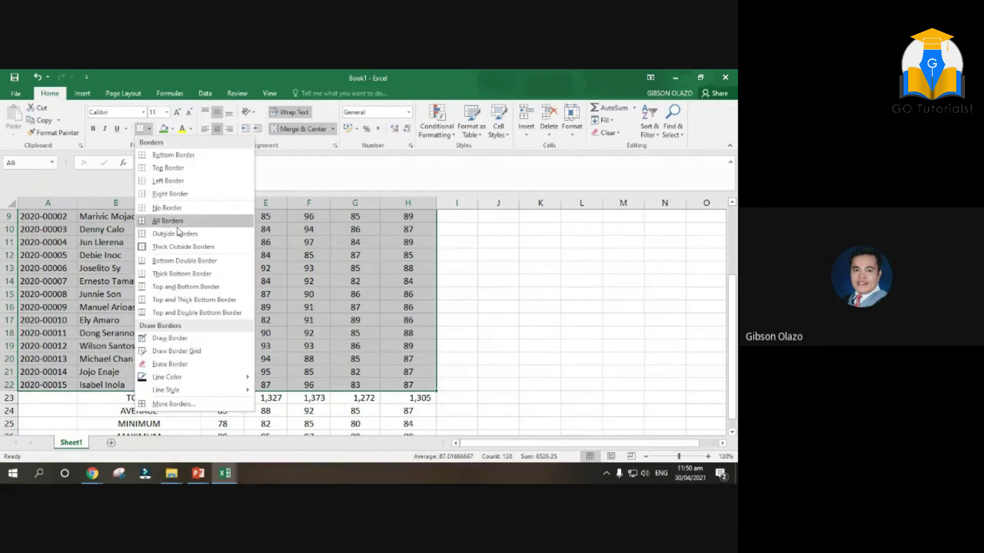
left_click(162, 221)
scroll(162, 224, "up", 3)
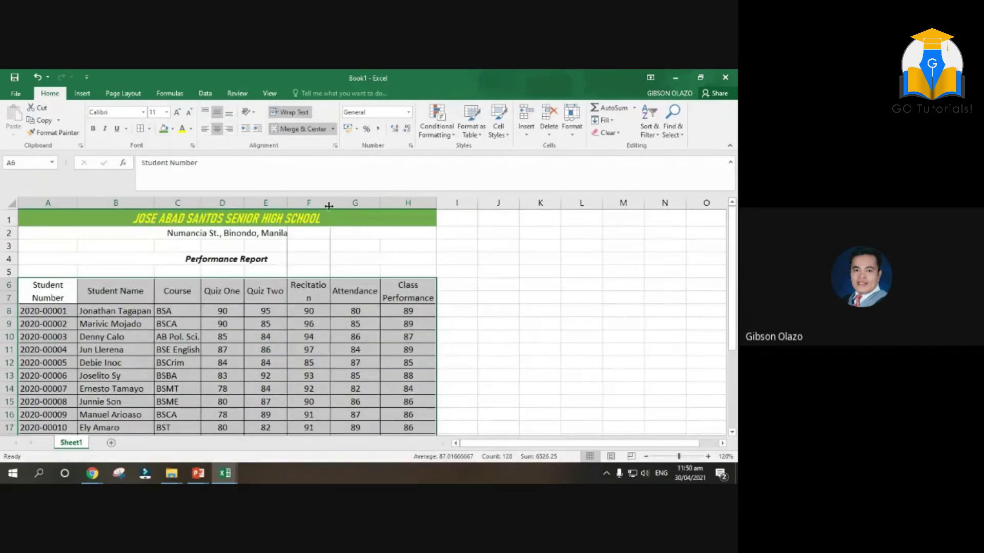
double_click(330, 203)
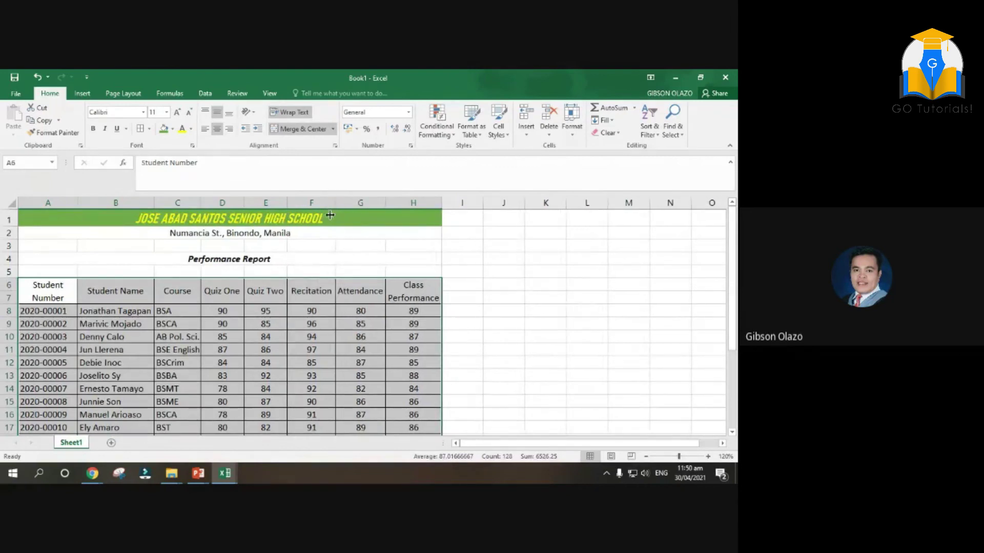
Give the header rows A6:H7 a thick outside border
left_click_drag(30, 288, 403, 299)
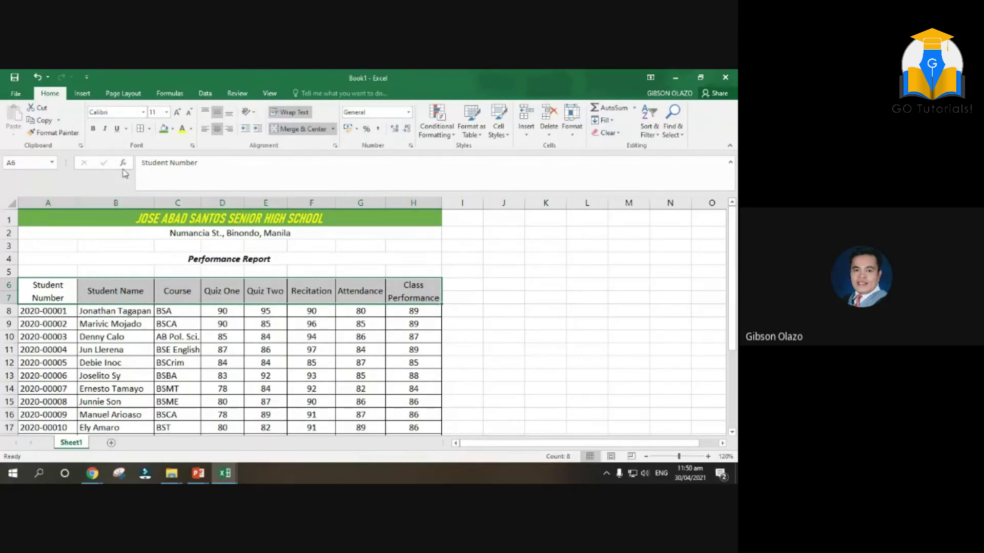
left_click(151, 133)
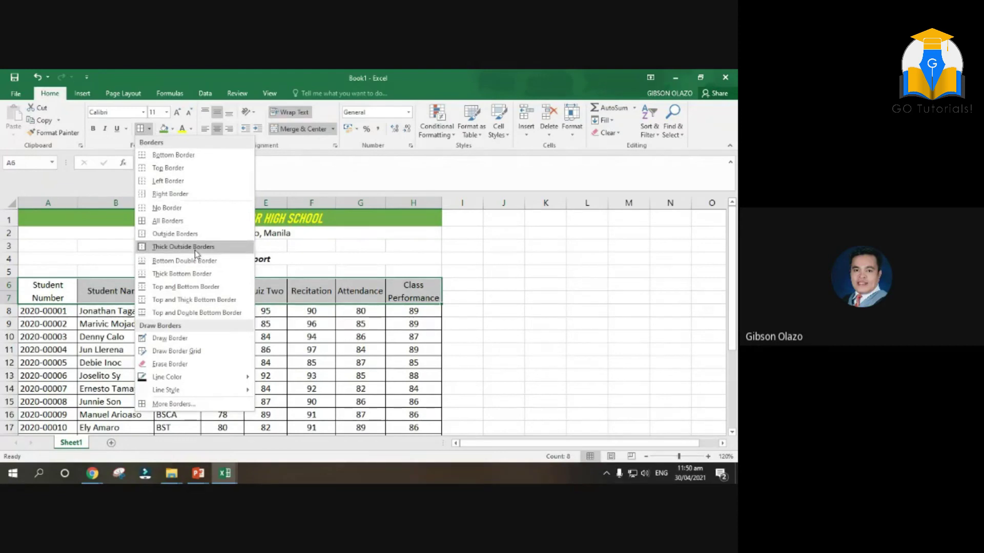
left_click(195, 249)
left_click(538, 333)
Select the Student Name, Recitation and other table columns to review the bordered table
scroll(198, 312, "down", 5)
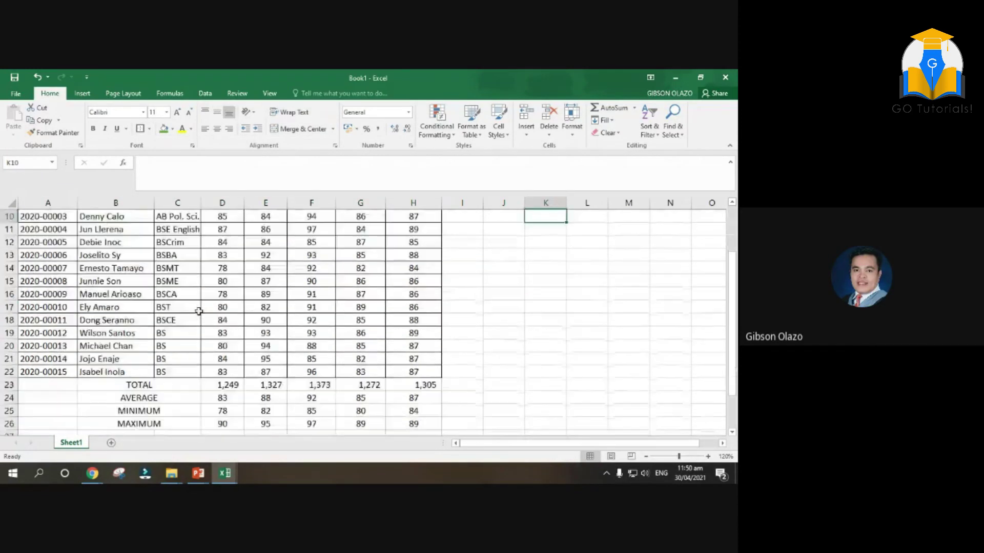
scroll(154, 302, "up", 4)
scroll(62, 237, "up", 1)
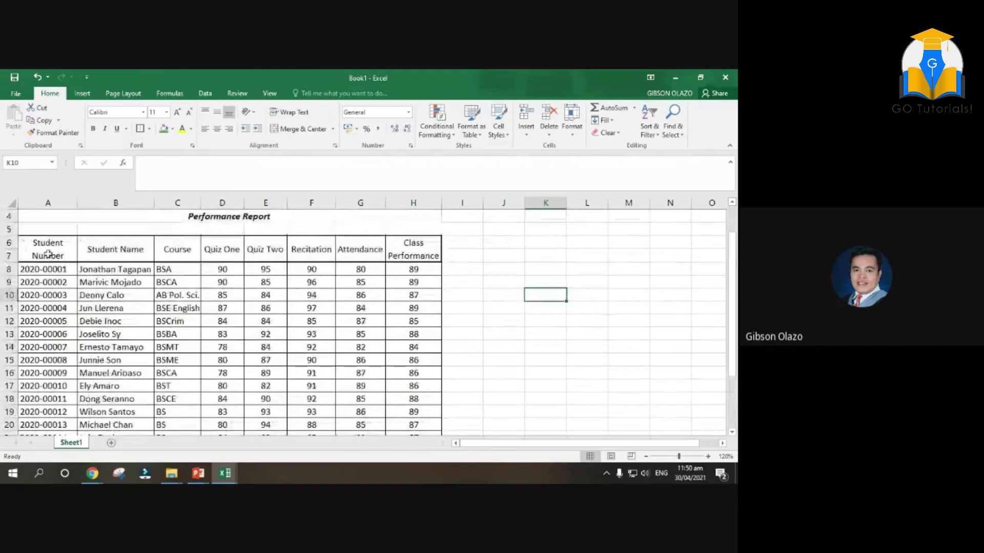
left_click_drag(31, 243, 406, 430)
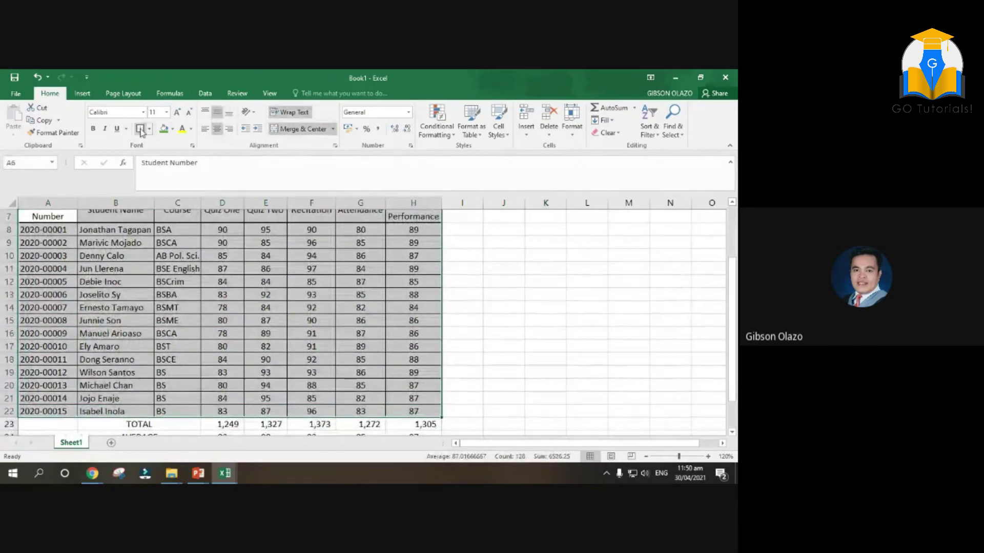
scroll(510, 321, "up", 2)
left_click(503, 325)
left_click_drag(129, 280, 119, 373)
scroll(226, 319, "up", 2)
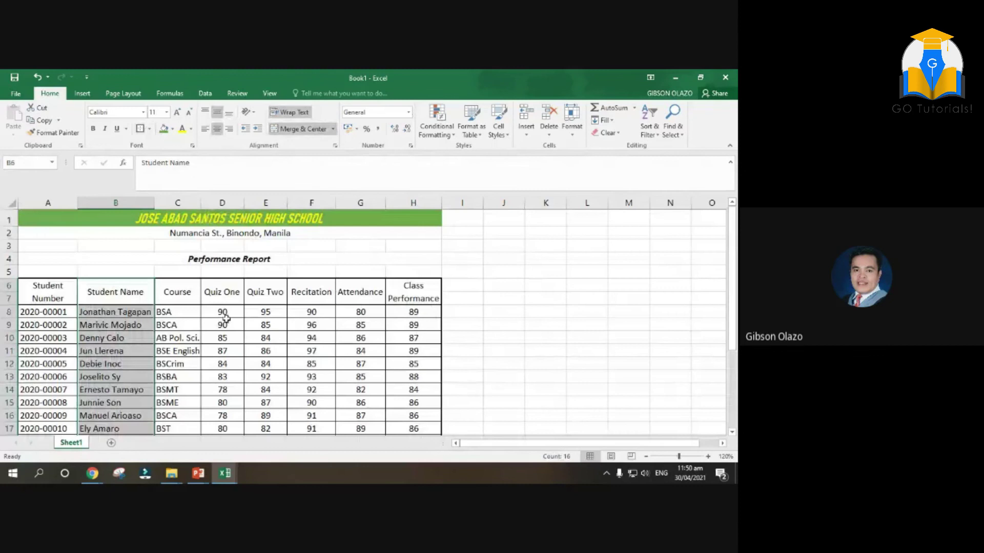
left_click_drag(231, 284, 220, 410)
scroll(208, 382, "up", 2)
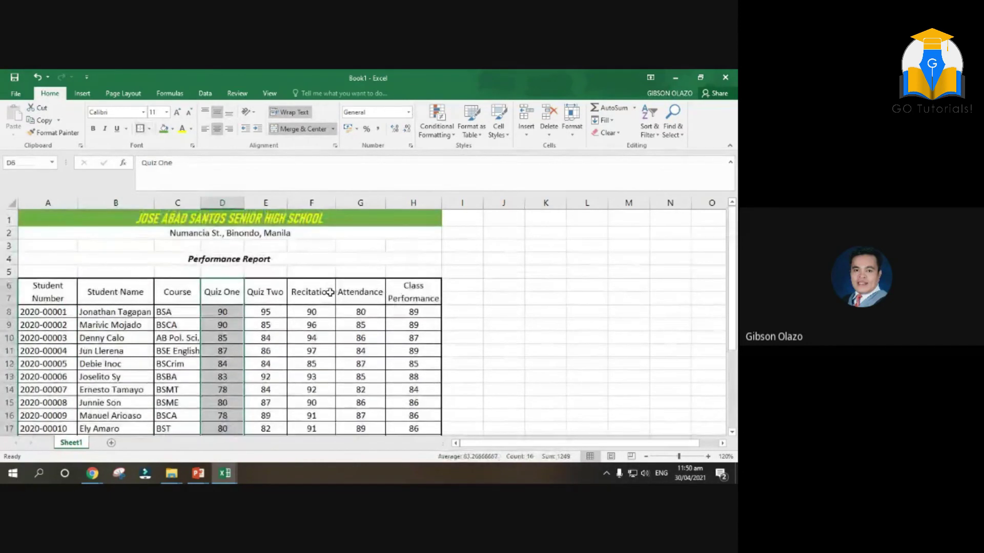
left_click_drag(328, 292, 311, 387)
scroll(378, 248, "up", 3)
left_click_drag(404, 258, 398, 408)
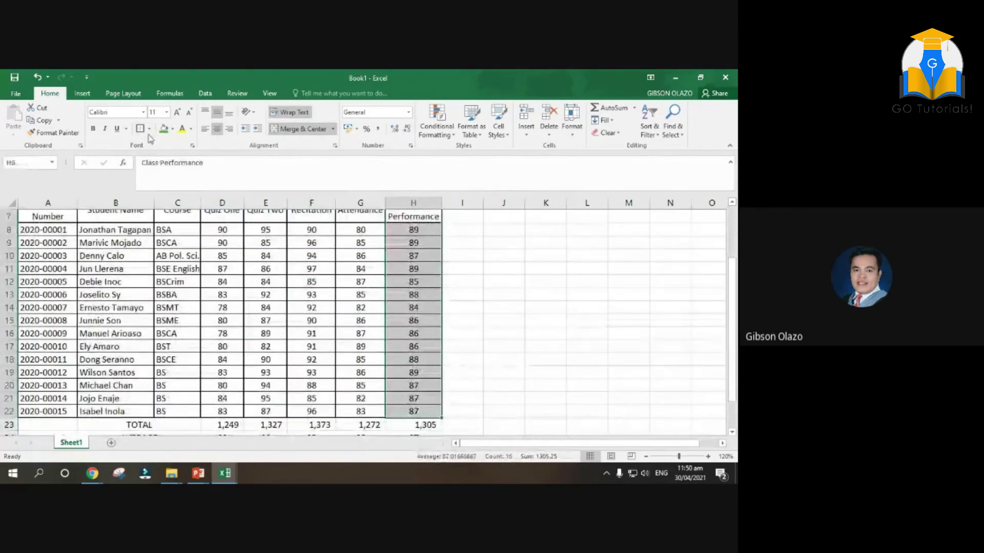
scroll(503, 347, "up", 2)
left_click(503, 352)
scroll(412, 340, "down", 5)
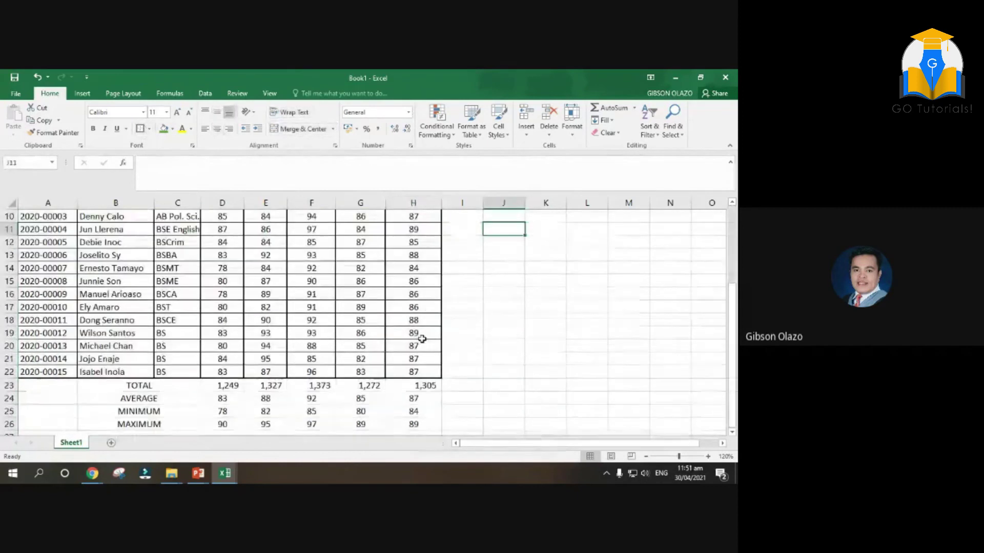
Give the TOTAL–MAXIMUM summary rows B23:H26 All Borders plus a thick outside border
left_click_drag(129, 309, 403, 344)
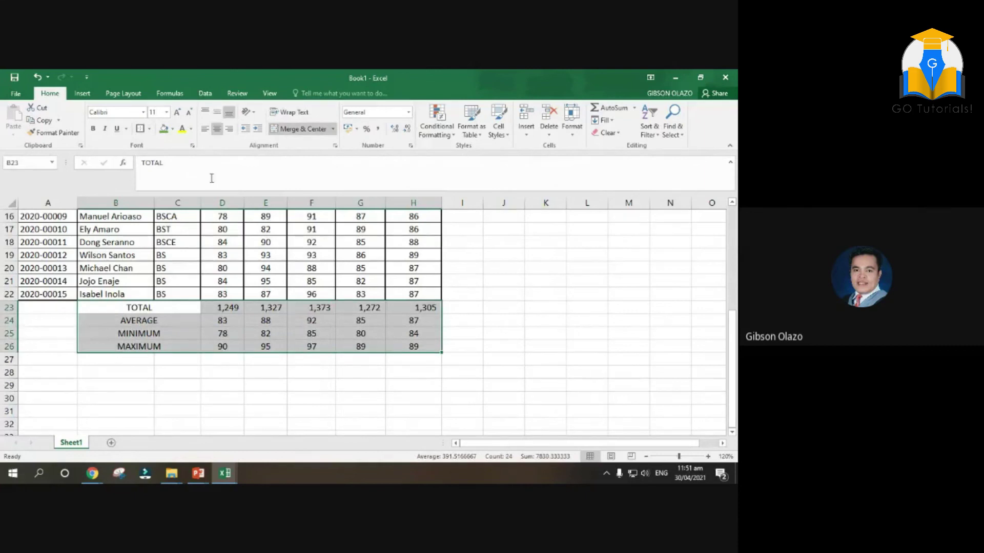
left_click(150, 130)
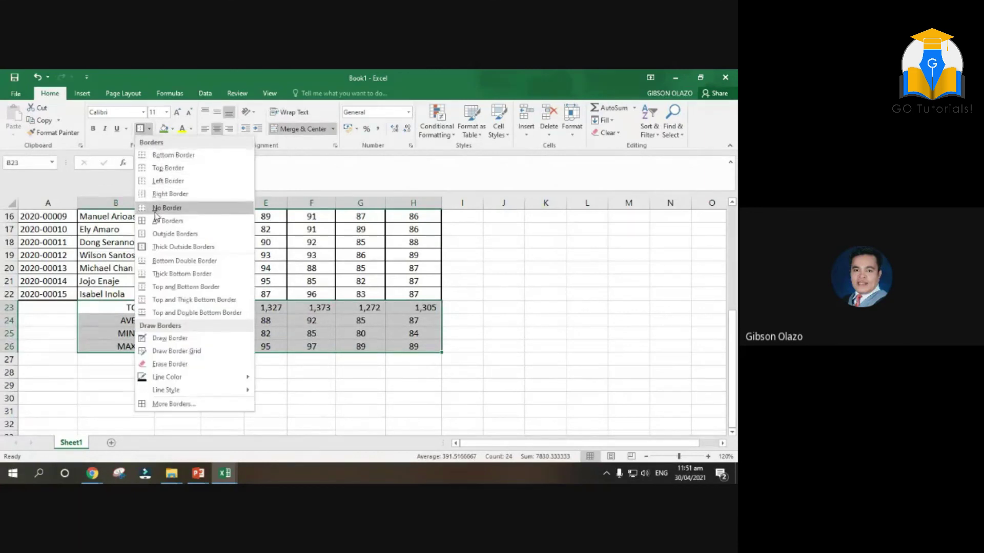
left_click(156, 222)
left_click(150, 129)
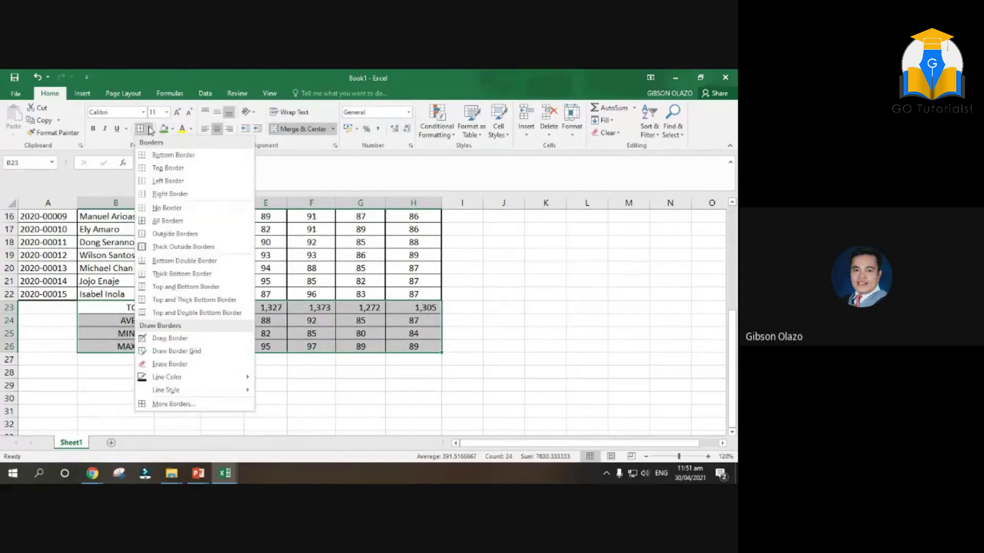
left_click(167, 247)
left_click(503, 333)
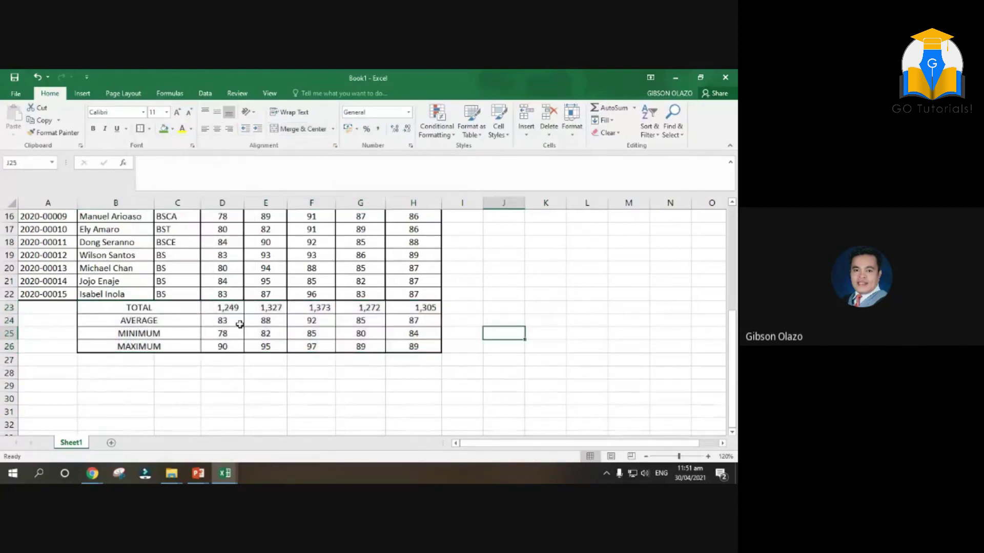
Select the Quiz One, Quiz Two and Attendance summary figures to check them
left_click_drag(231, 306, 228, 348)
left_click_drag(264, 306, 259, 345)
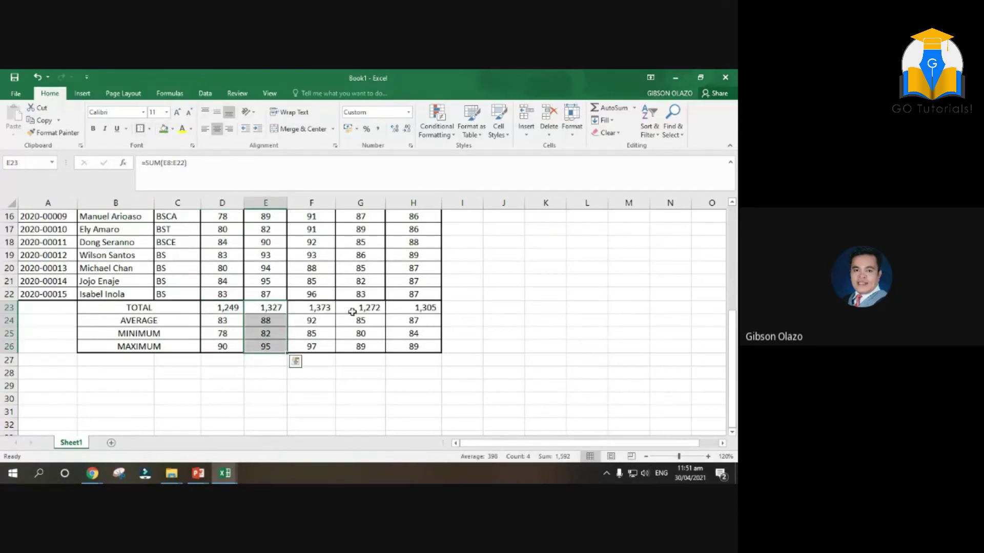
left_click_drag(353, 307, 351, 344)
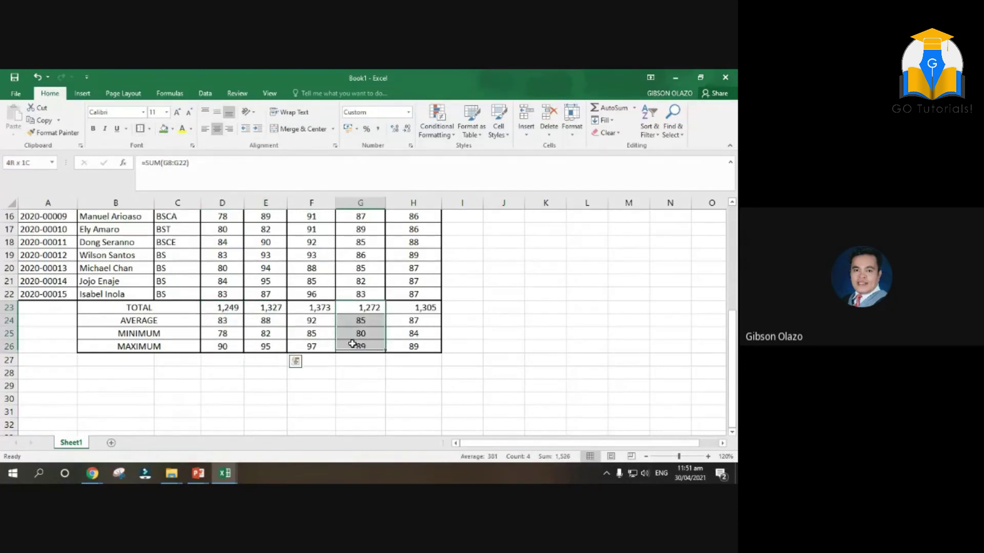
left_click(537, 306)
scroll(522, 311, "up", 3)
scroll(520, 312, "up", 2)
scroll(499, 323, "down", 3)
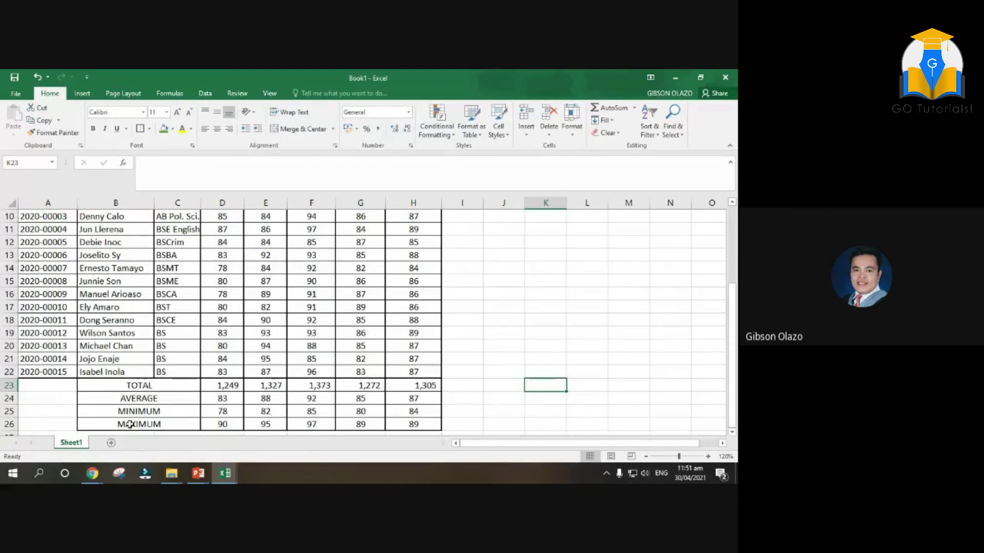
Show the Insert ribbon options and zoom out to fit the whole report
mouse_move(94, 478)
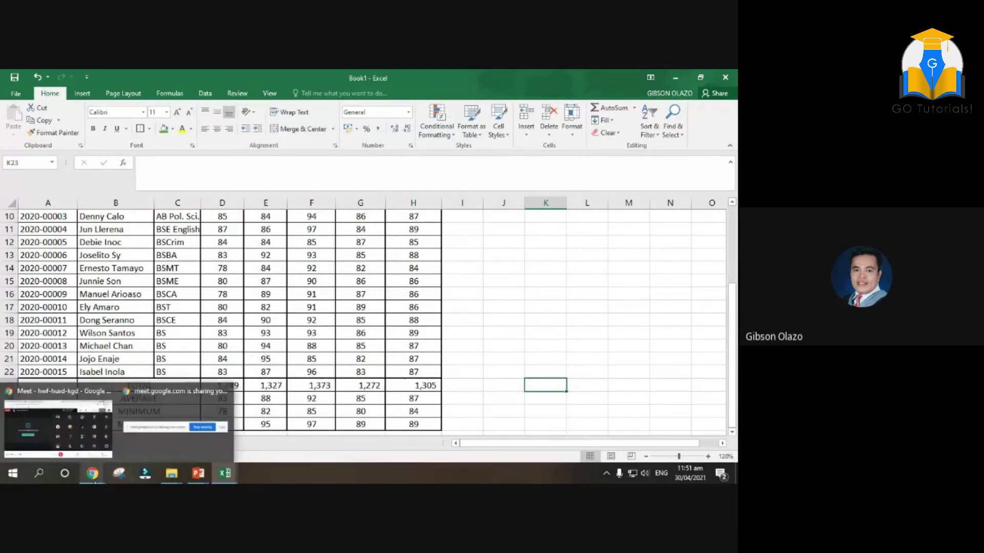
left_click(630, 317)
scroll(561, 332, "up", 3)
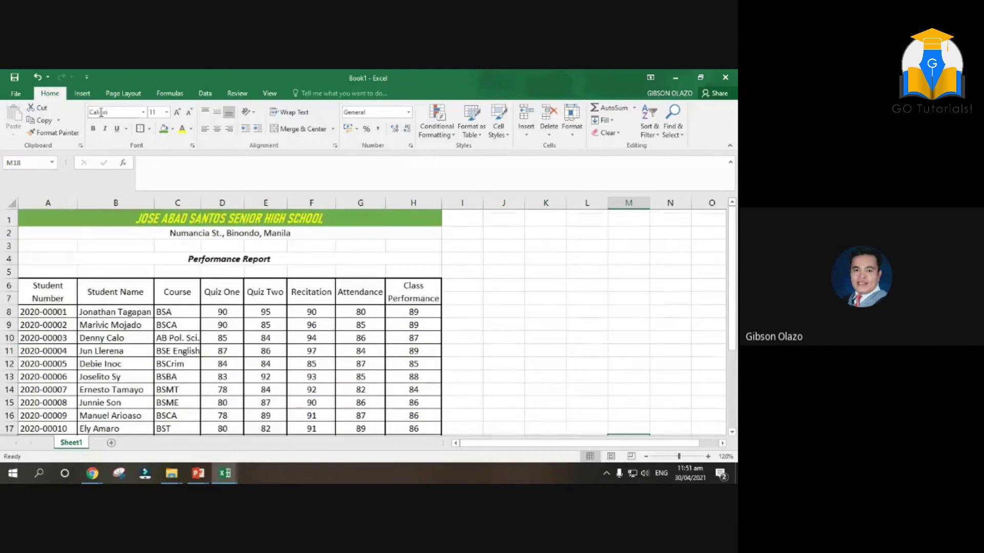
left_click(82, 93)
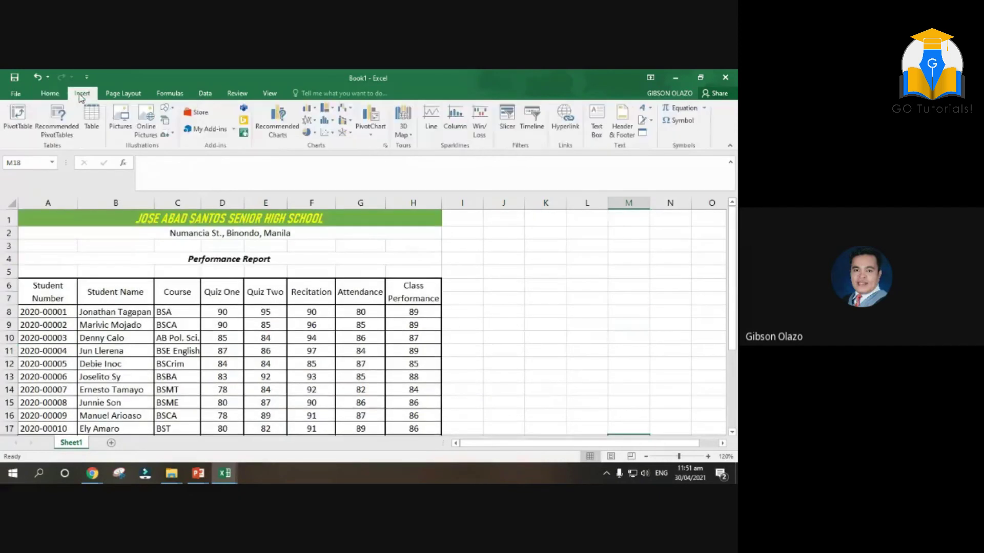
scroll(489, 373, "down", 2)
scroll(410, 343, "down", 2)
scroll(410, 342, "up", 1)
left_click(646, 456)
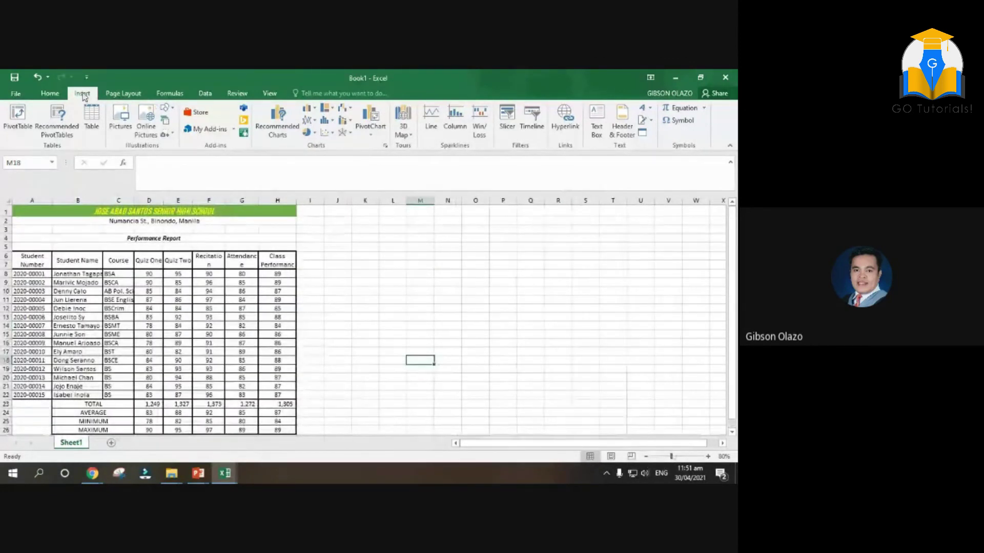
Choose the Rectangle from the Shapes gallery, undoing an accidental row 5 height change
left_click(168, 109)
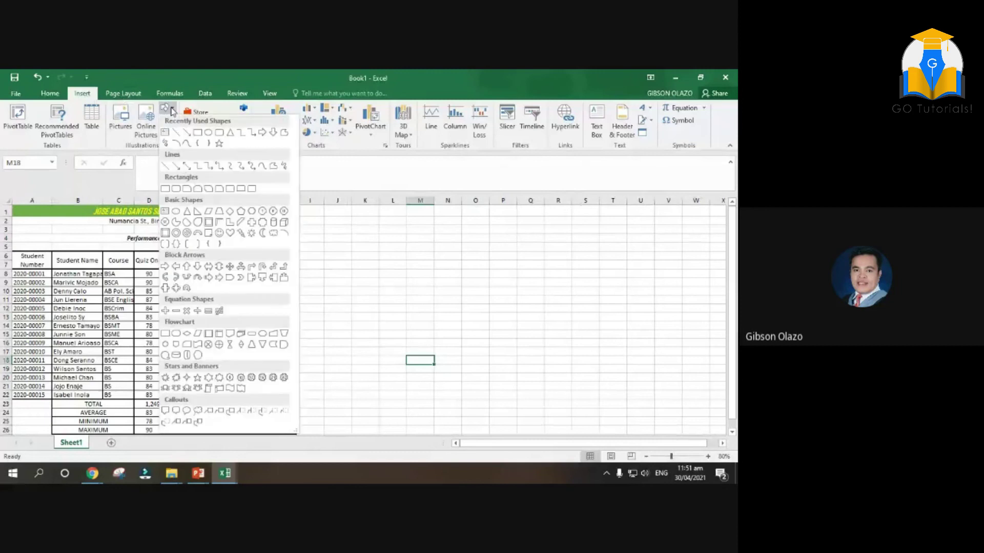
left_click(198, 132)
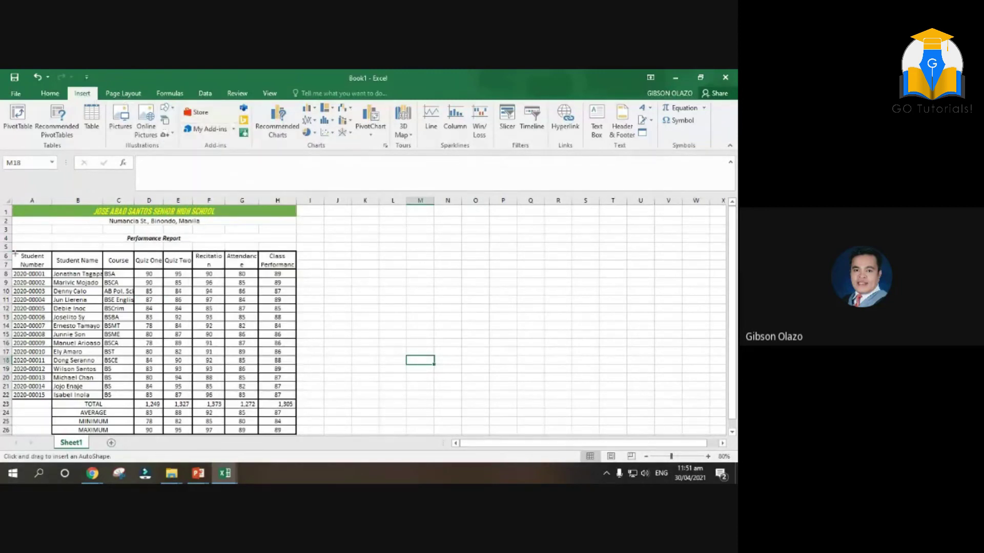
left_click_drag(11, 250, 11, 255)
key("ctrl+z")
left_click(165, 107)
left_click(197, 133)
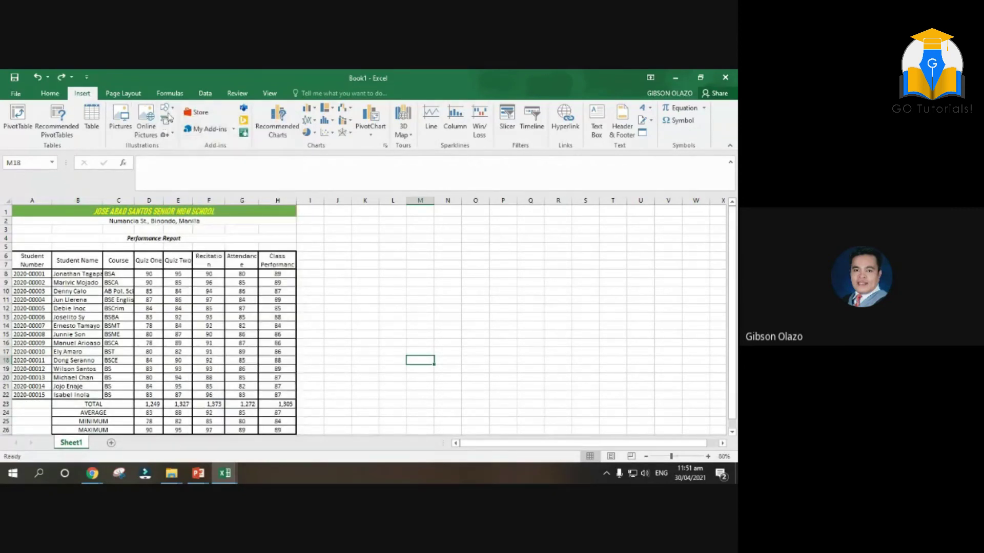
left_click(165, 108)
left_click(197, 133)
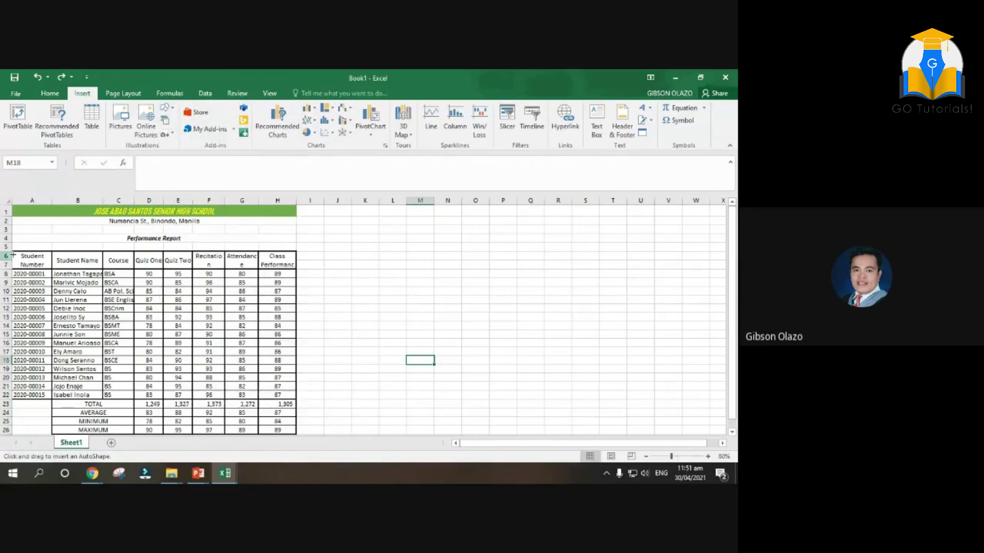
Draw a rectangle over the student table and fill it white
mouse_move(17, 251)
left_mouse_down()
mouse_move(231, 377)
mouse_move(292, 432)
mouse_move(303, 415)
mouse_move(296, 360)
left_mouse_up()
scroll(100, 306, "up", 2)
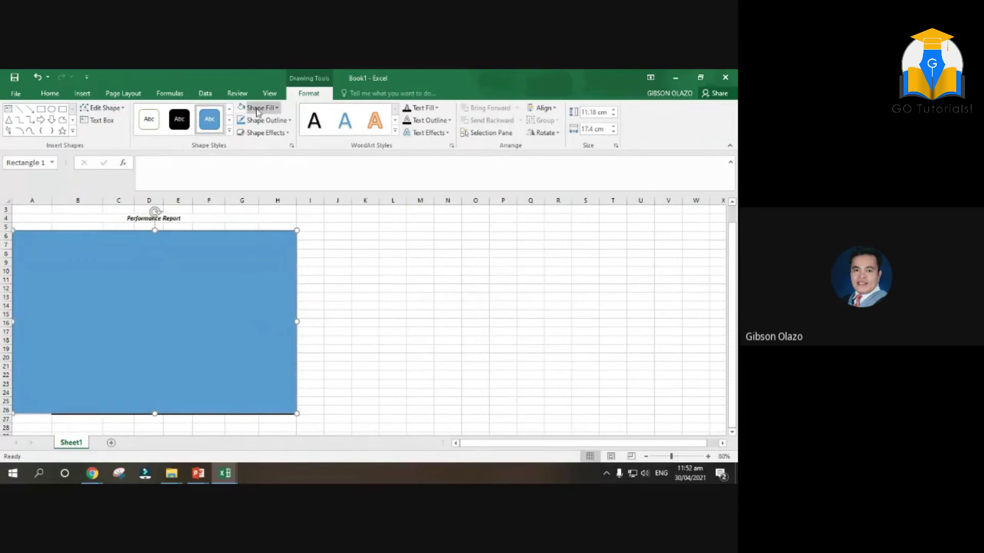
left_click(276, 111)
left_click(241, 146)
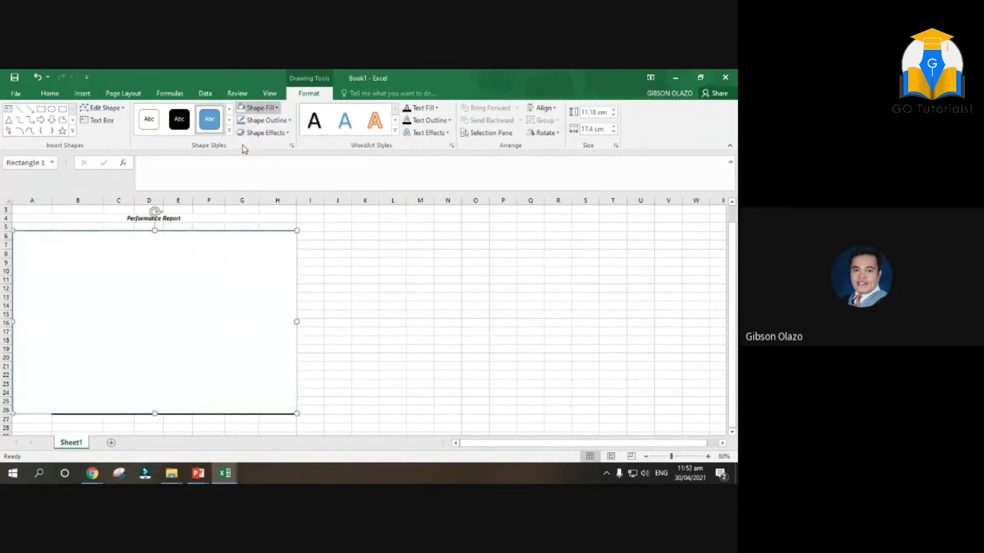
In Format Shape, switch the rectangle to a picture fill and choose Sun from the Desktop
right_click(249, 299)
left_click(287, 288)
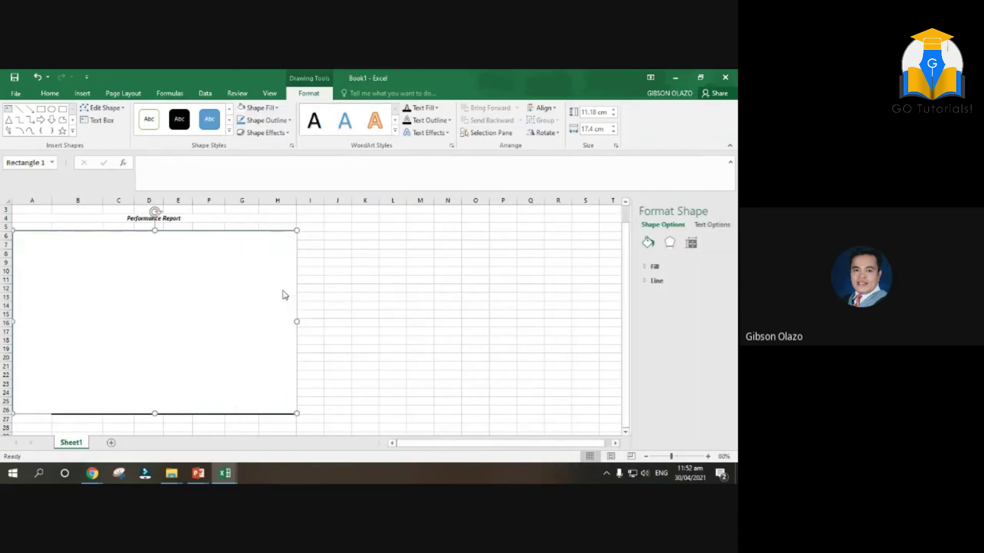
left_click(607, 267)
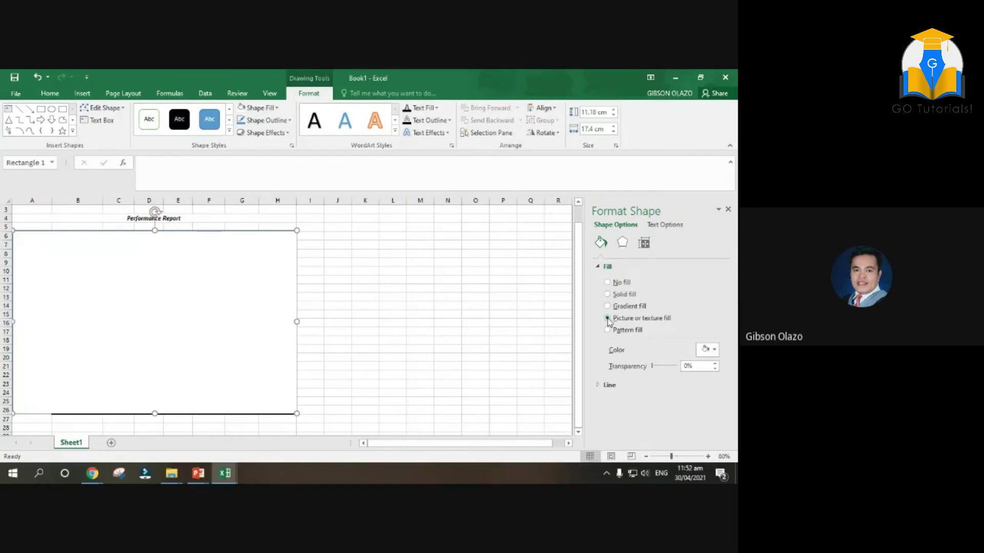
left_click(607, 319)
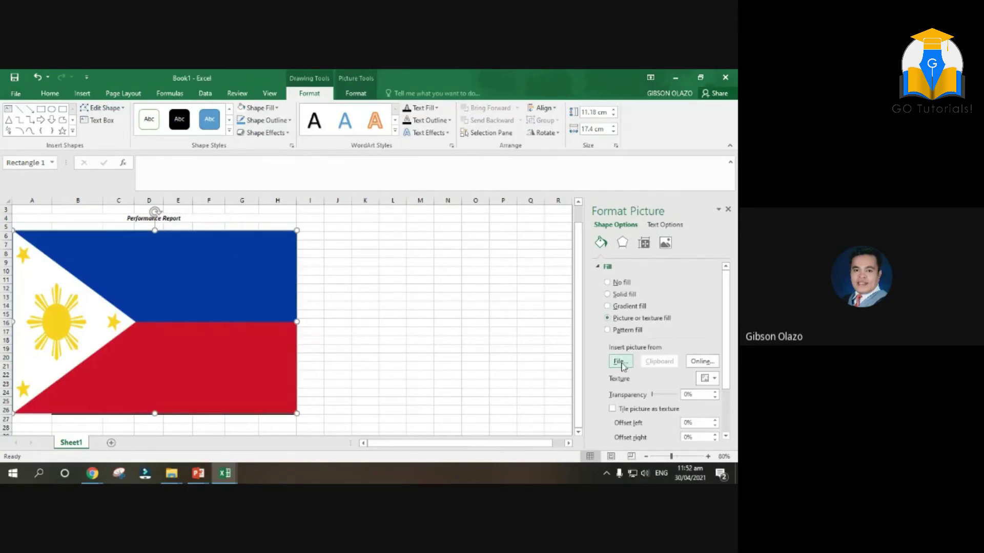
left_click(620, 362)
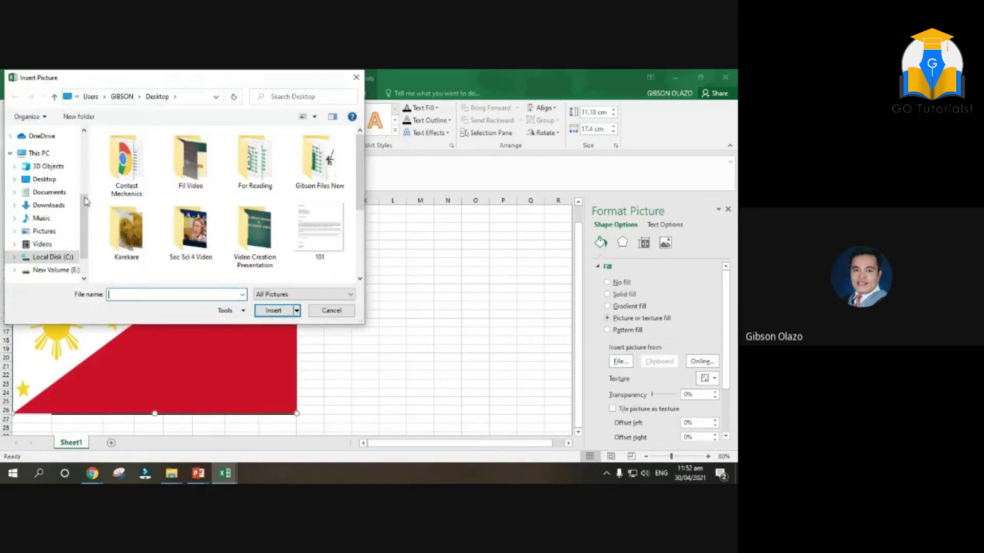
scroll(86, 201, "up", 2)
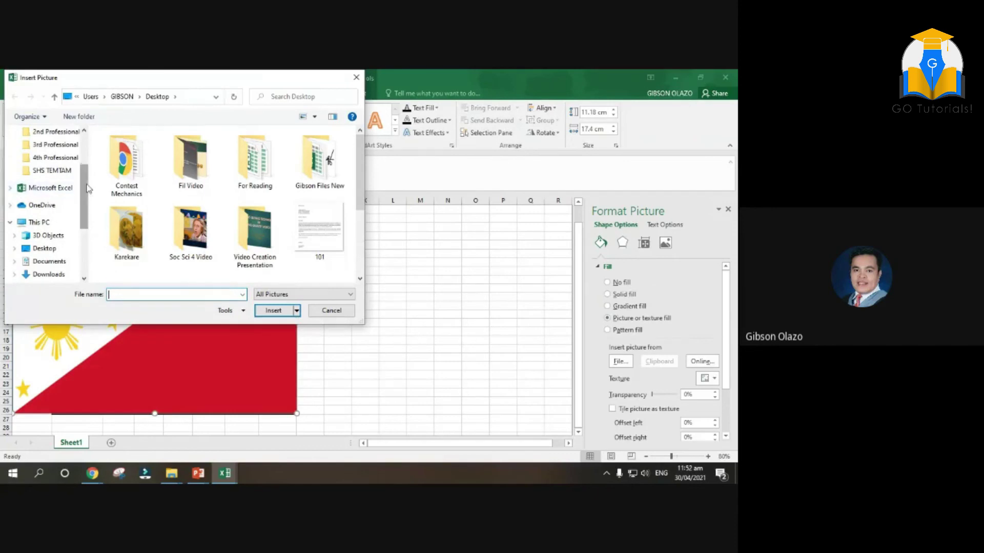
scroll(86, 189, "up", 3)
left_click(44, 132)
scroll(51, 205, "down", 2)
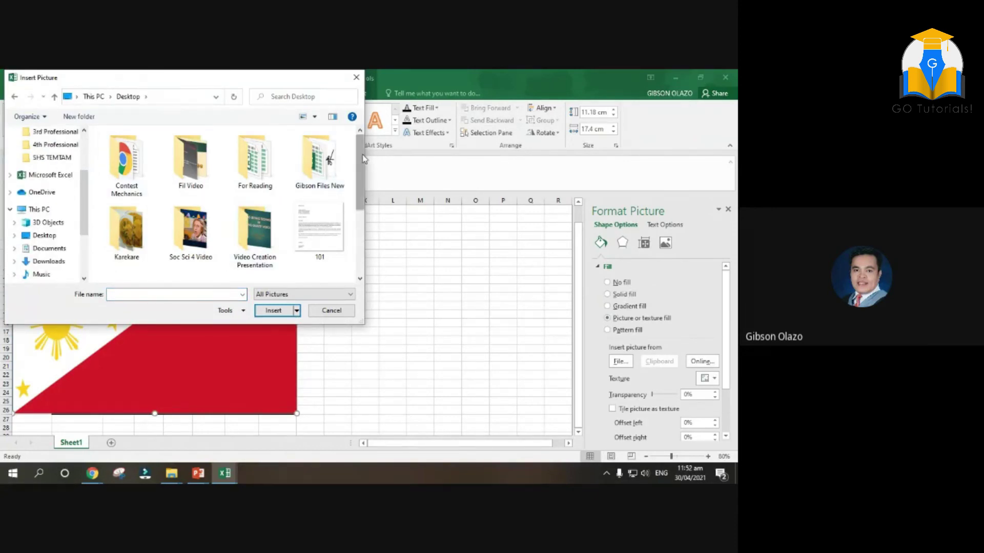
left_click_drag(362, 159, 361, 214)
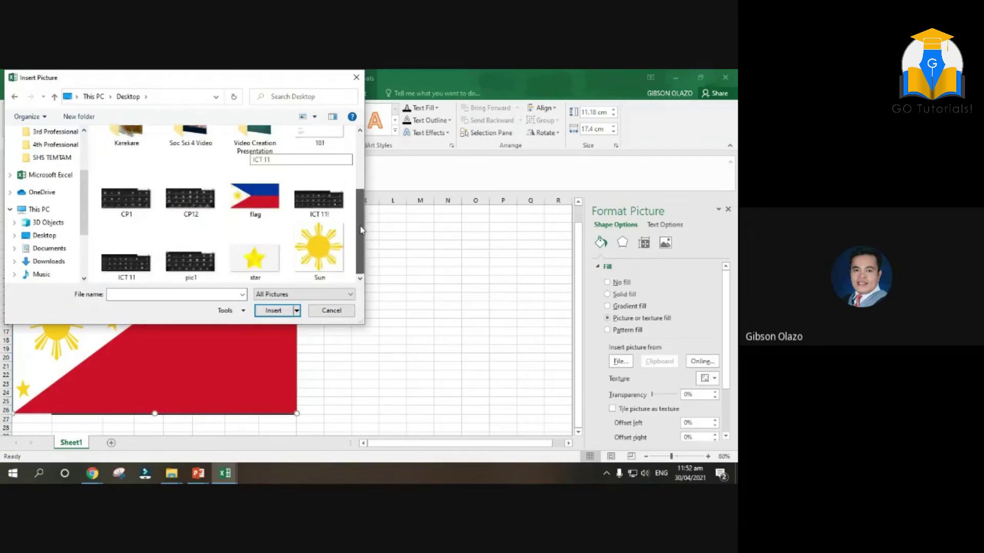
left_click(311, 251)
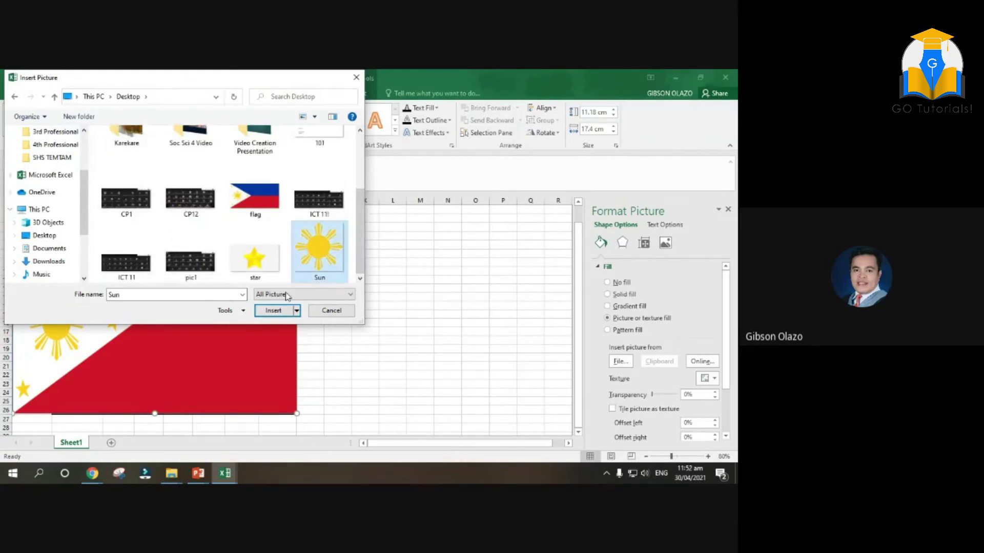
Apply the Sun picture fill and set its transparency to about 41%
left_click(273, 311)
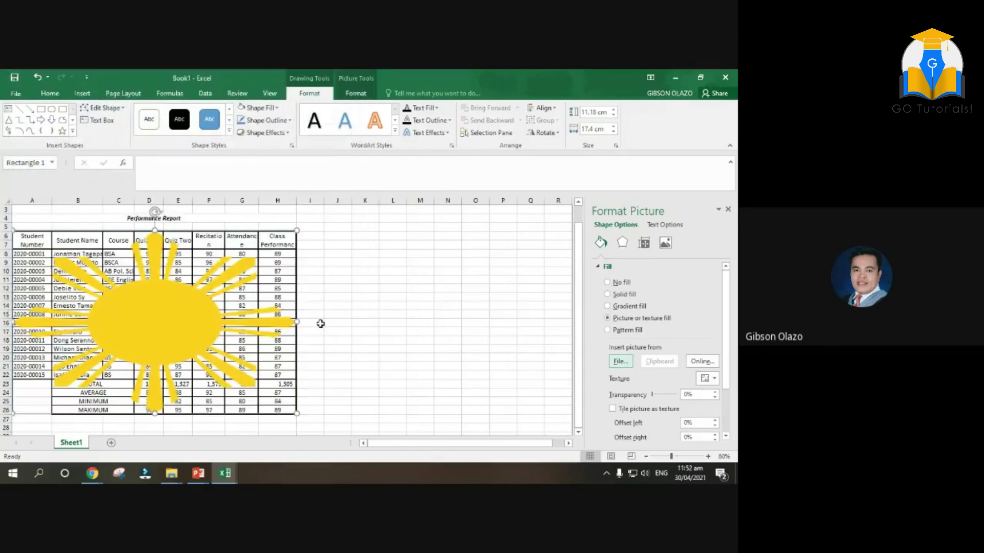
left_click(621, 362)
left_click(357, 78)
left_click(652, 394)
left_click_drag(652, 394, 667, 397)
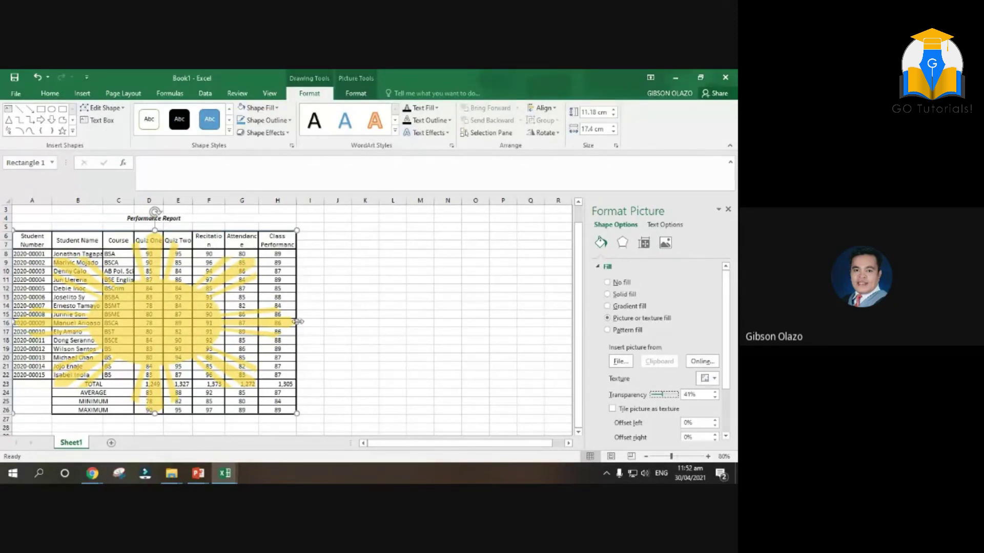
Narrow the sun rectangle to 15.21 cm wide
left_click_drag(297, 321, 261, 319)
left_click(415, 325)
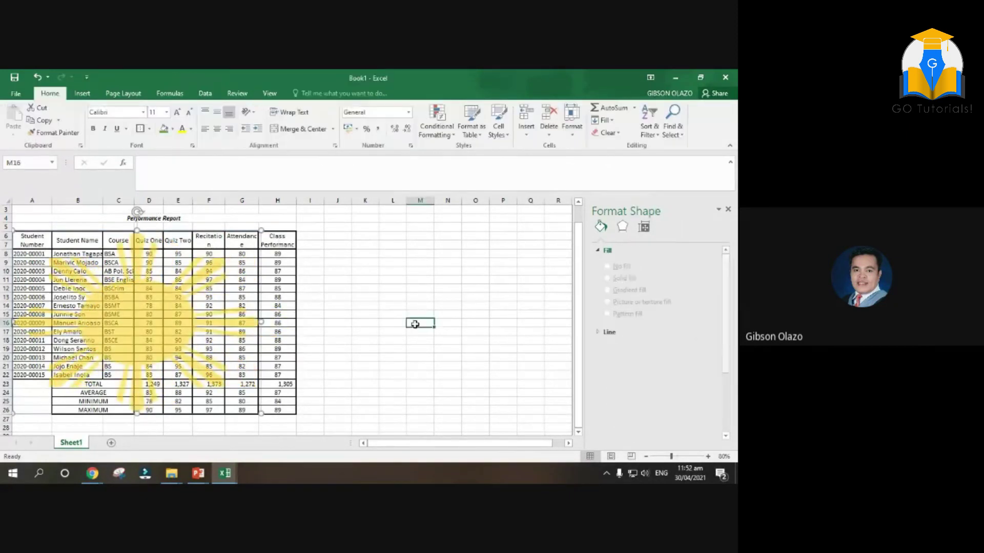
left_click(50, 323)
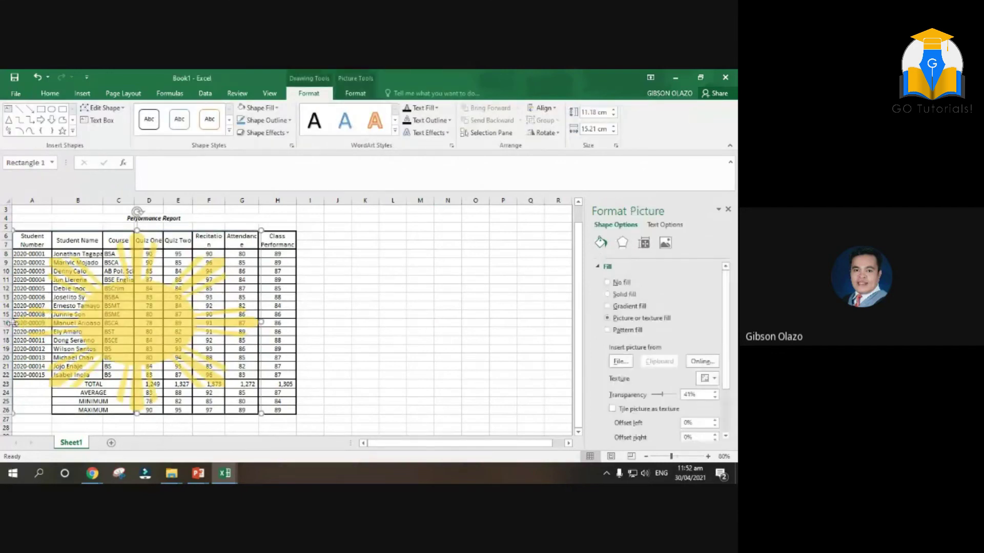
left_click(374, 322)
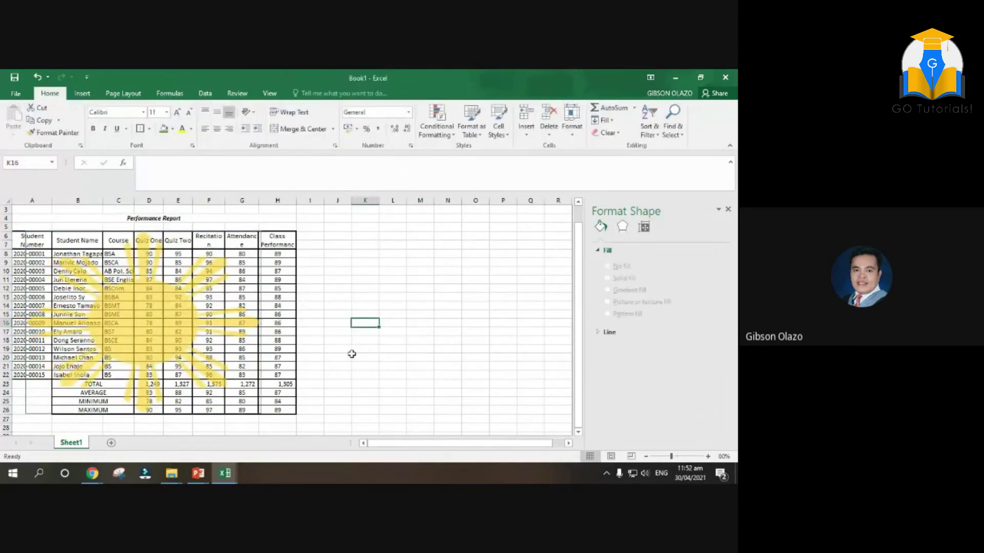
Set the sun rectangle's outline to No line and close the Format pane
left_click(607, 334)
left_click(557, 349)
left_click(307, 323)
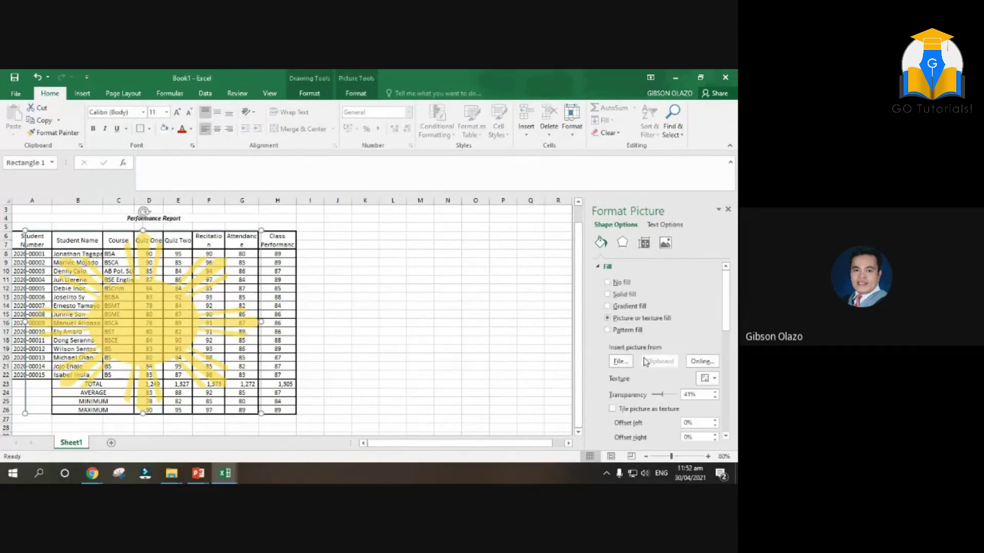
scroll(643, 368, "down", 3)
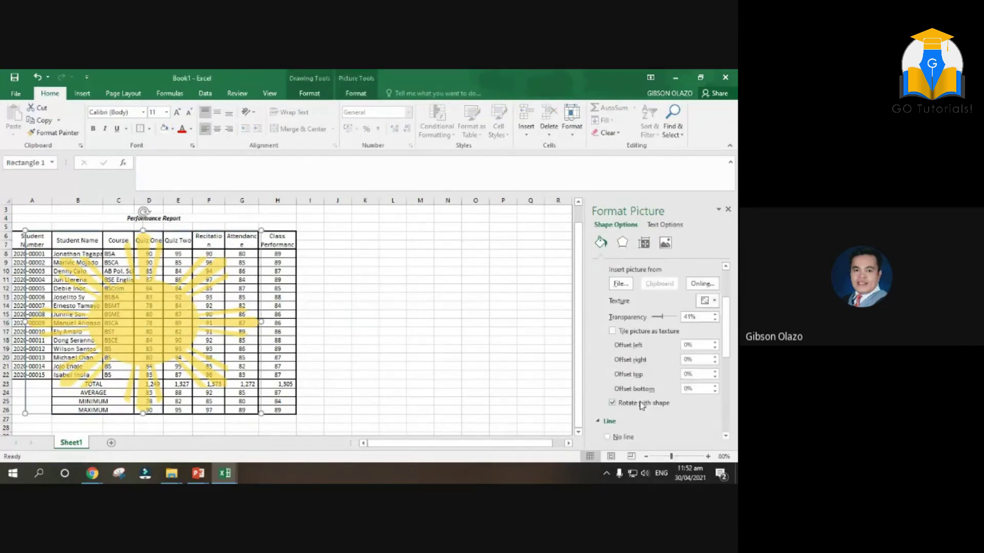
left_click(607, 437)
left_click(401, 308)
key("Left")
key("Left")
key("Up")
key("Up")
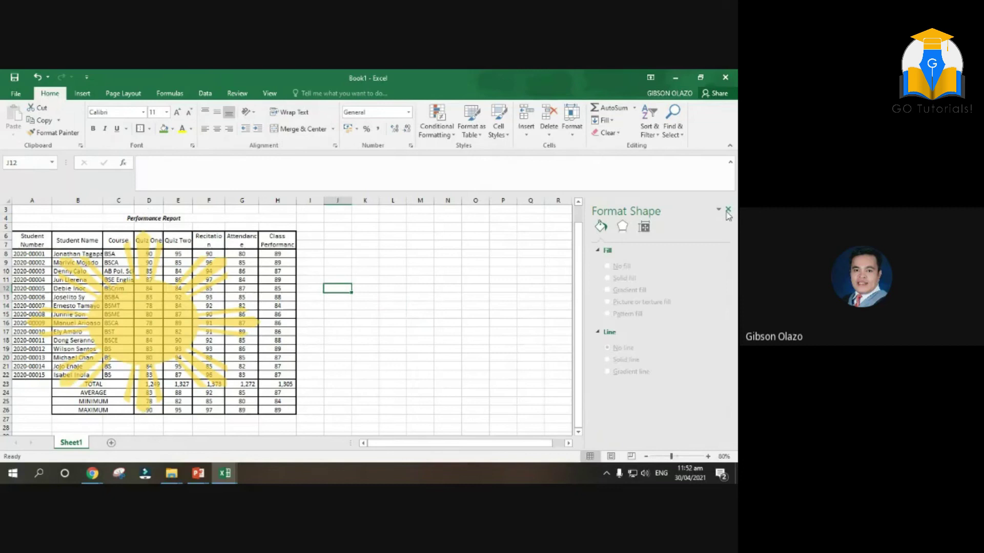
left_click(728, 211)
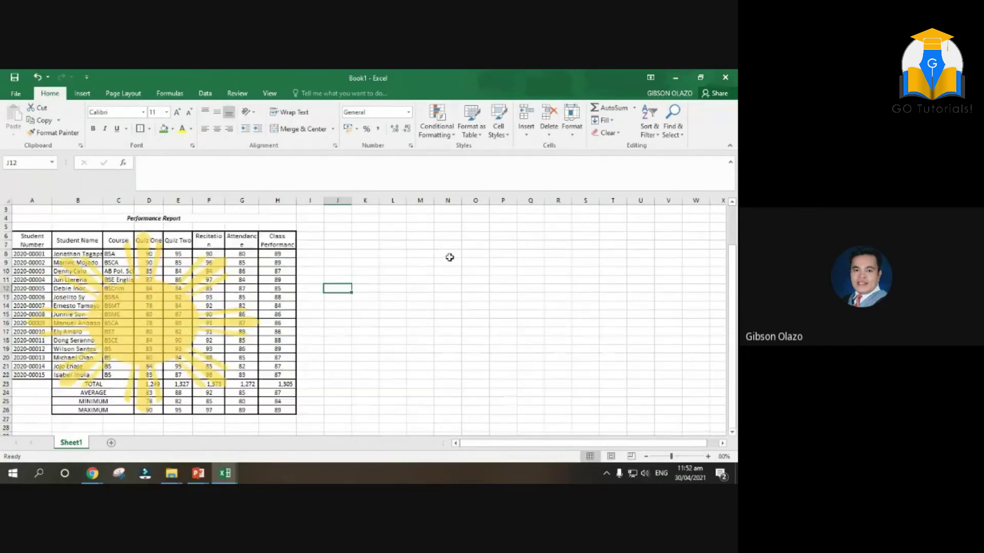
Scroll up to view the finished report from the green school title down
scroll(449, 257, "up", 1)
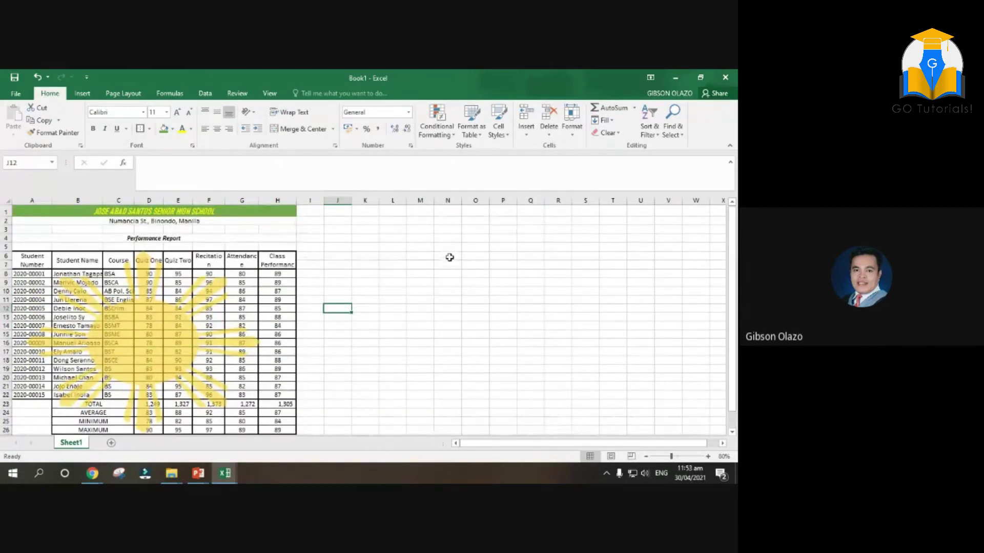